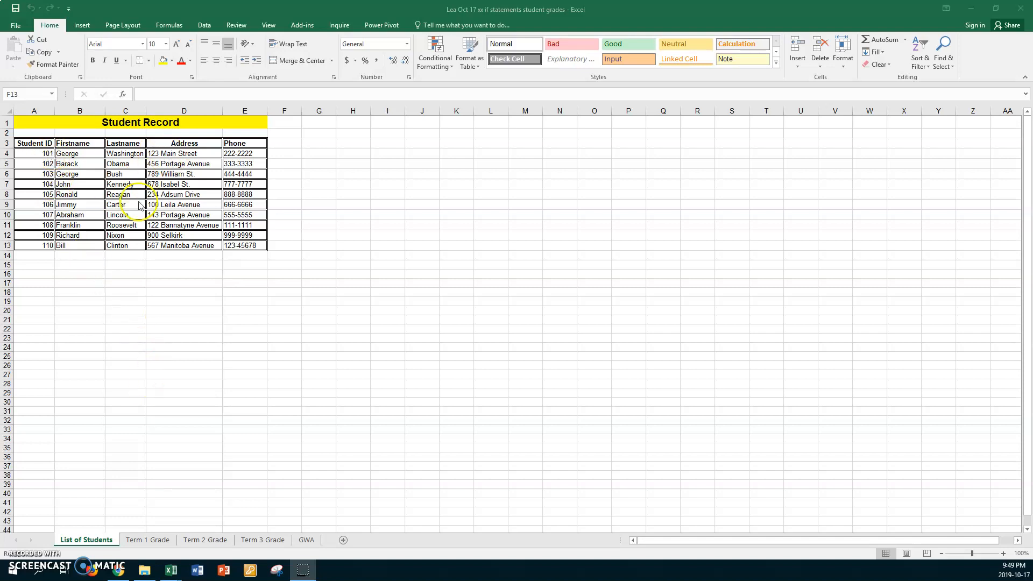
# Browse the Term 1 Grade, Term 2 Grade, Term 3 Grade, GWA and List of Students sheets
pyautogui.click(154, 540)
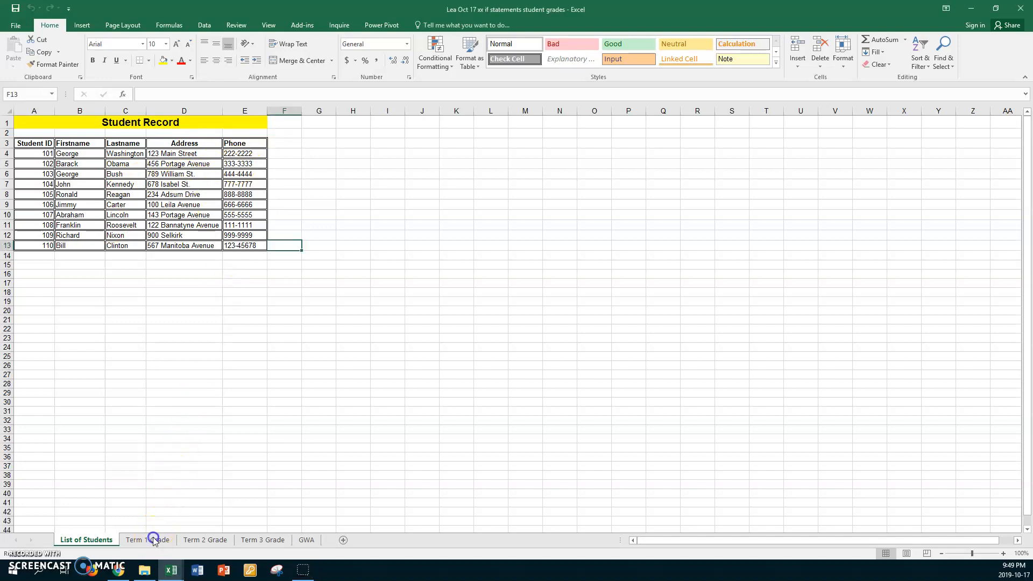
pyautogui.click(207, 540)
pyautogui.click(268, 540)
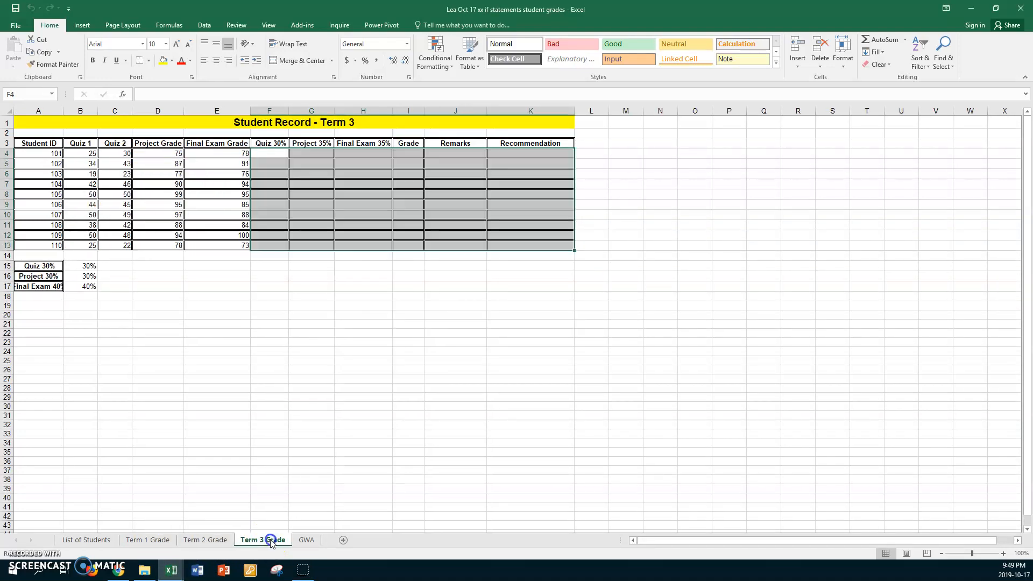
pyautogui.click(305, 541)
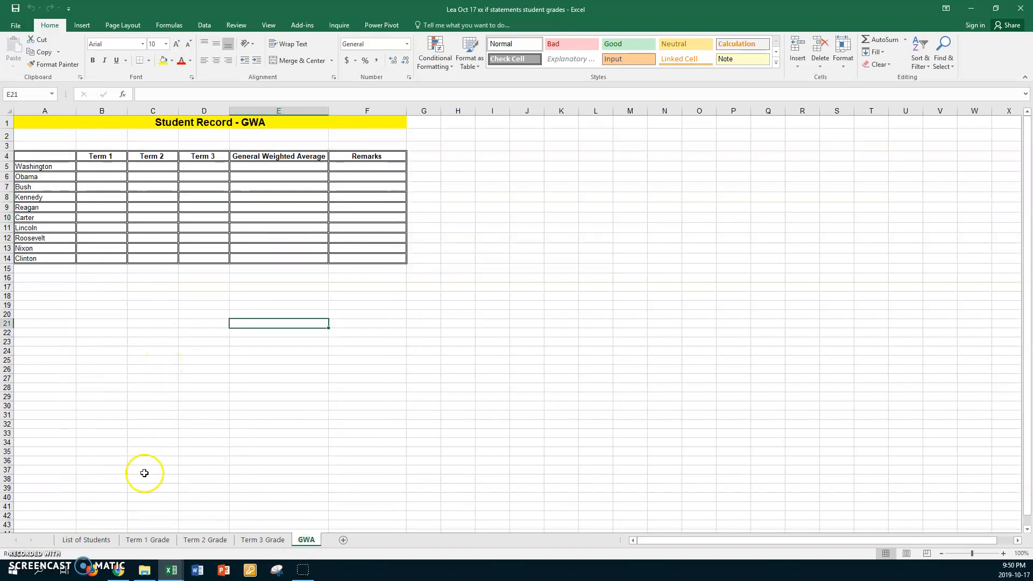
pyautogui.click(97, 542)
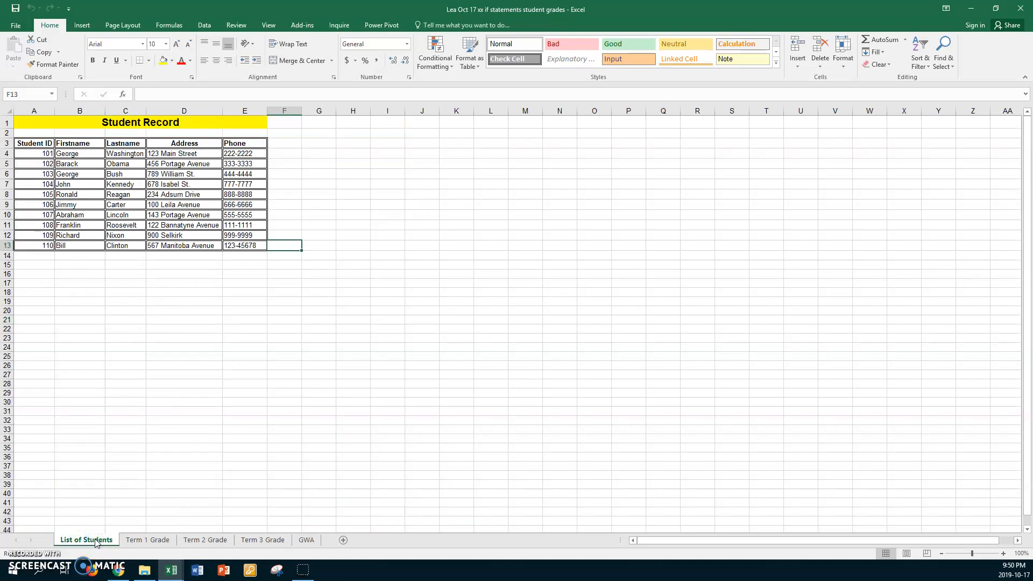
# Group all sheets from List of Students to GWA and remove all borders from cells A2:S26 through Format Cells
pyautogui.click(96, 542)
pyautogui.keyDown('shift'); pyautogui.click(306, 541); pyautogui.keyUp('shift')
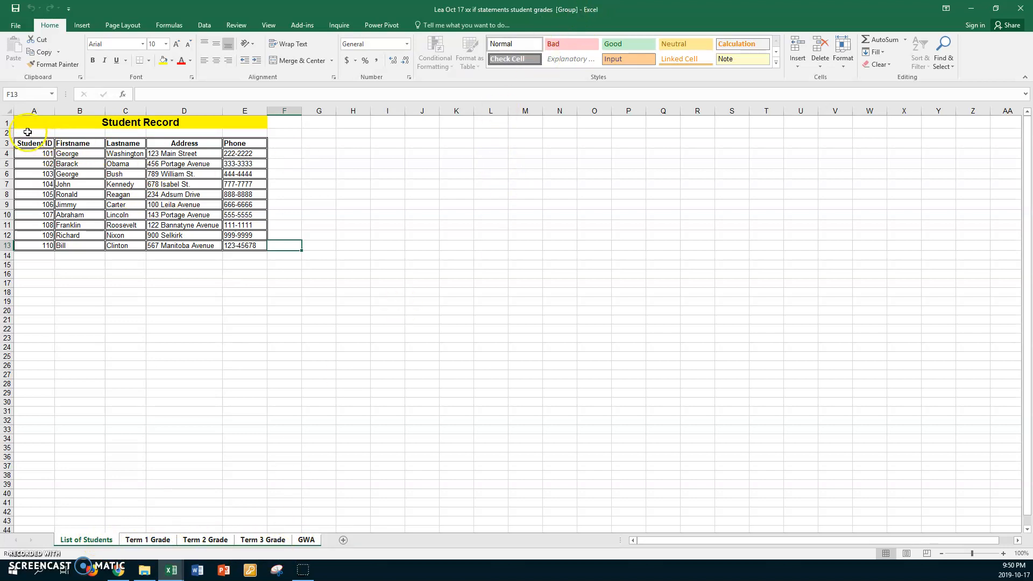
pyautogui.moveTo(27, 132)
pyautogui.mouseDown()
pyautogui.moveTo(674, 196)
pyautogui.moveTo(721, 226)
pyautogui.moveTo(746, 363)
pyautogui.mouseUp()
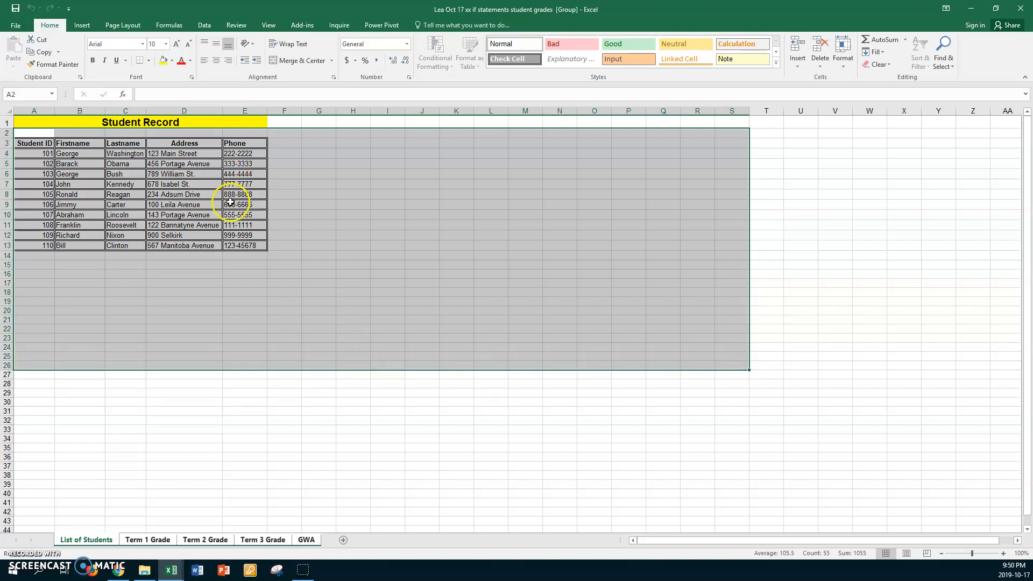
pyautogui.rightClick(220, 184)
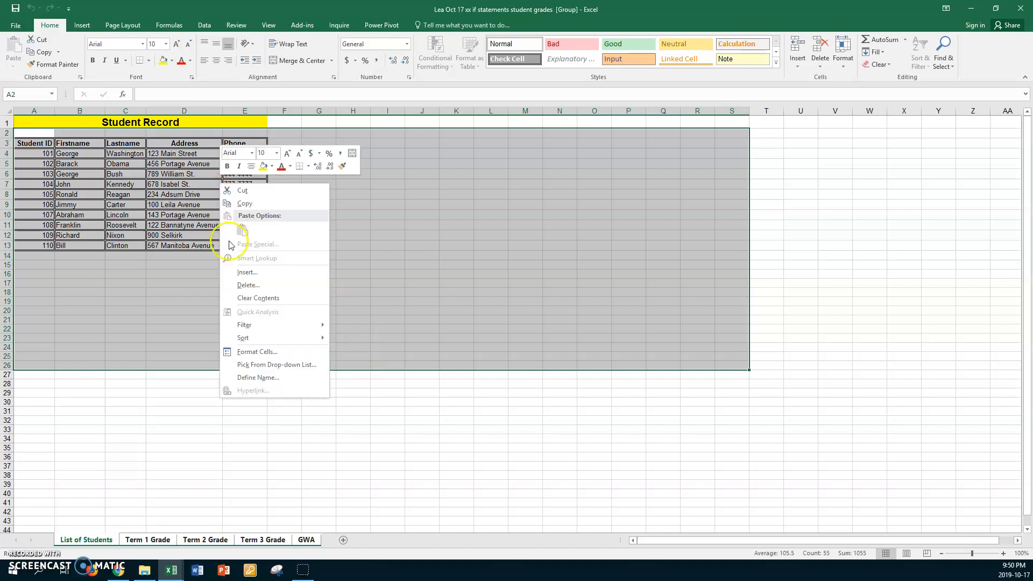
pyautogui.click(268, 352)
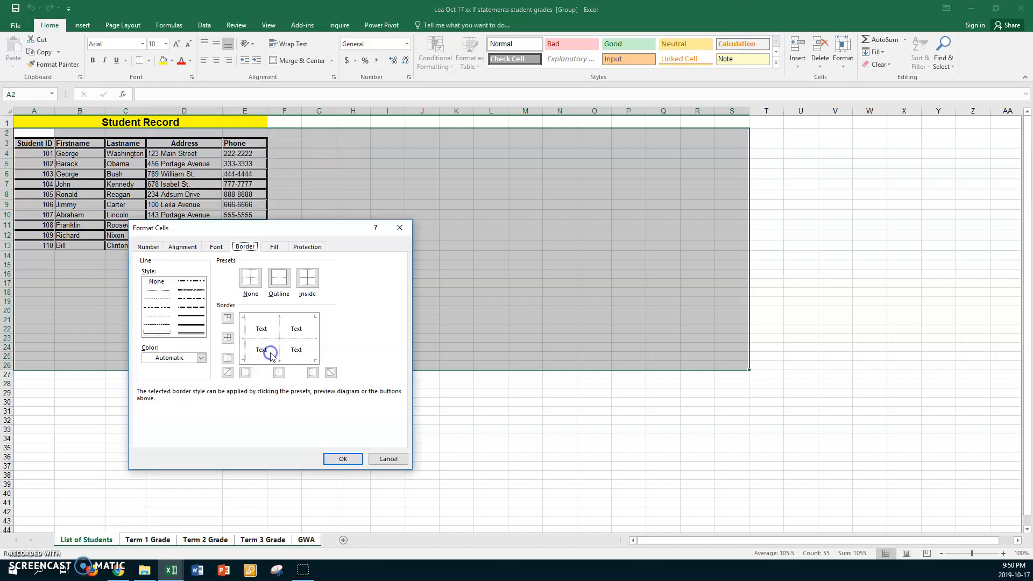
pyautogui.click(286, 283)
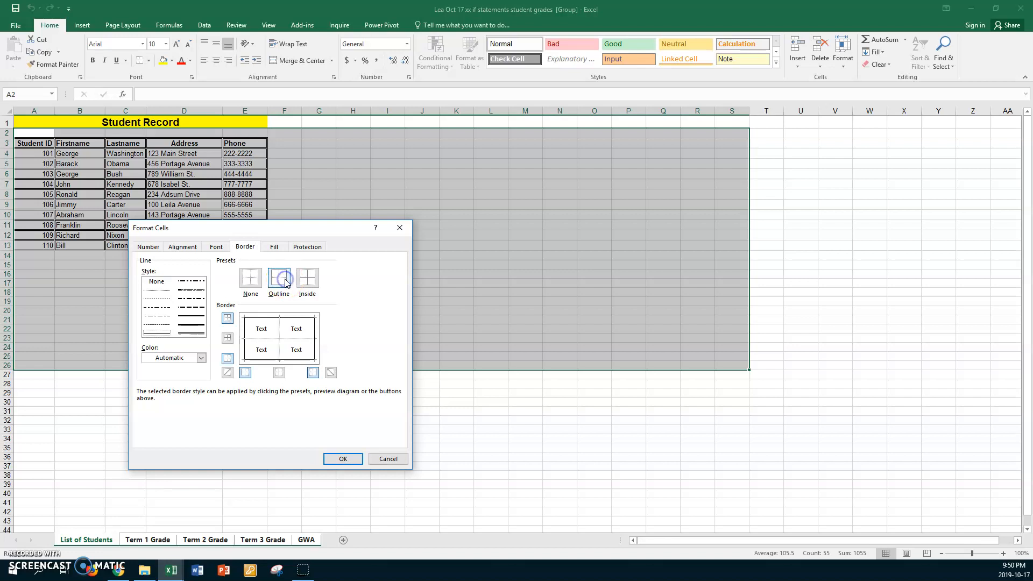
pyautogui.click(253, 282)
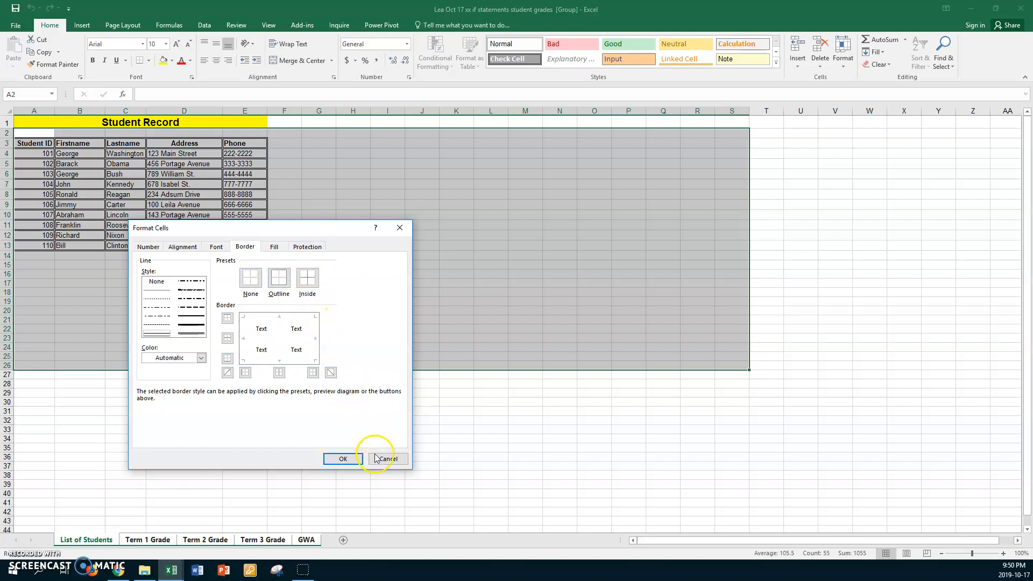
pyautogui.click(357, 461)
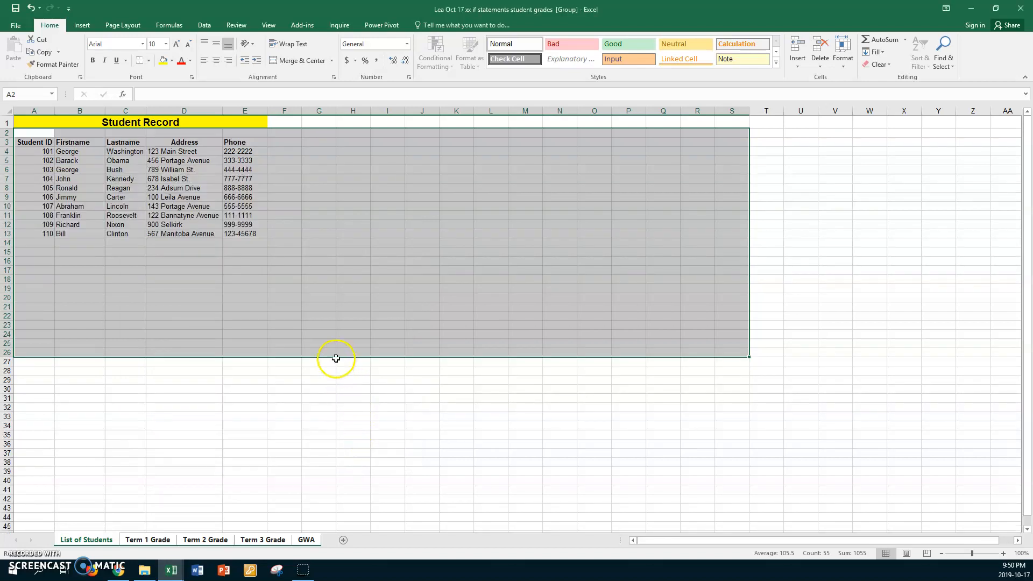
# Ungroup the sheets
pyautogui.rightClick(285, 542)
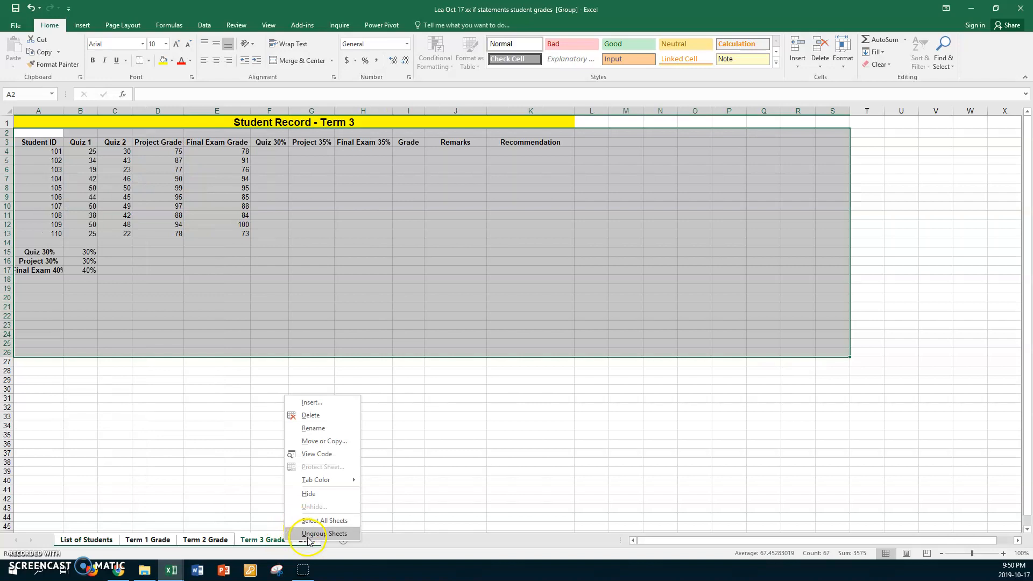
pyautogui.click(310, 534)
pyautogui.click(214, 463)
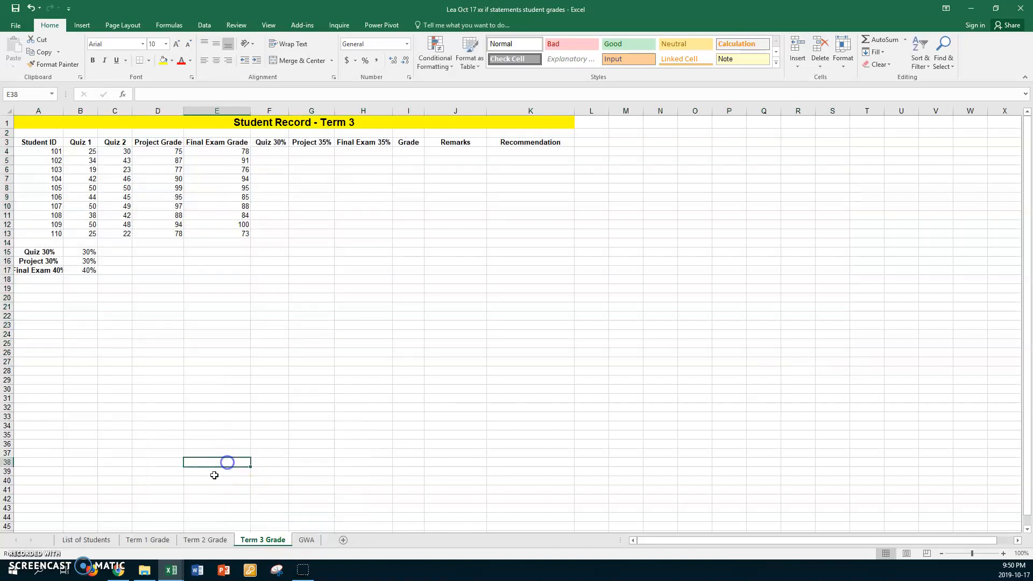
# Review each sheet from List of Students through GWA to check the border removal
pyautogui.click(102, 540)
pyautogui.click(217, 345)
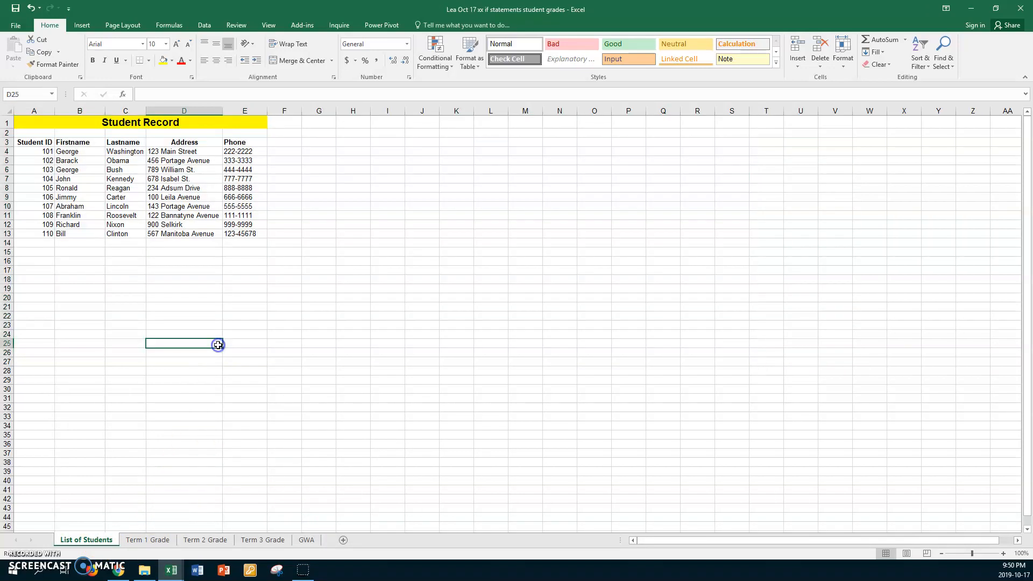
pyautogui.click(152, 540)
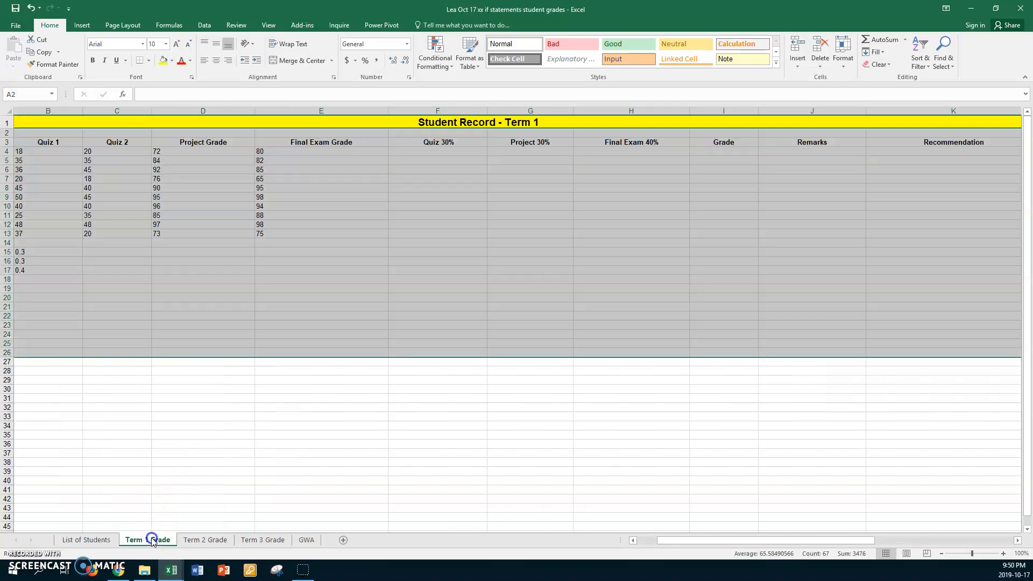
pyautogui.click(204, 539)
pyautogui.click(257, 540)
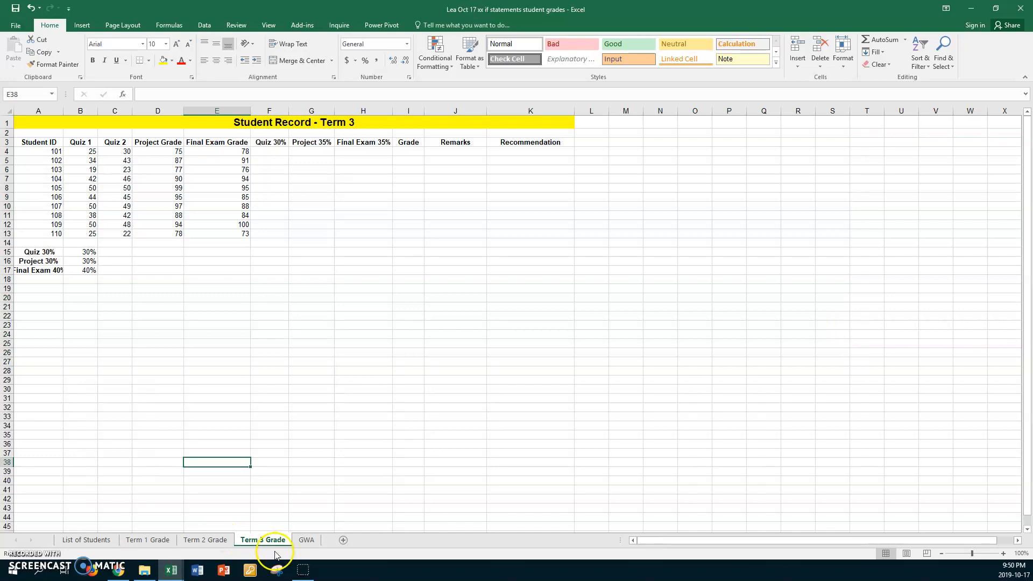
pyautogui.click(307, 542)
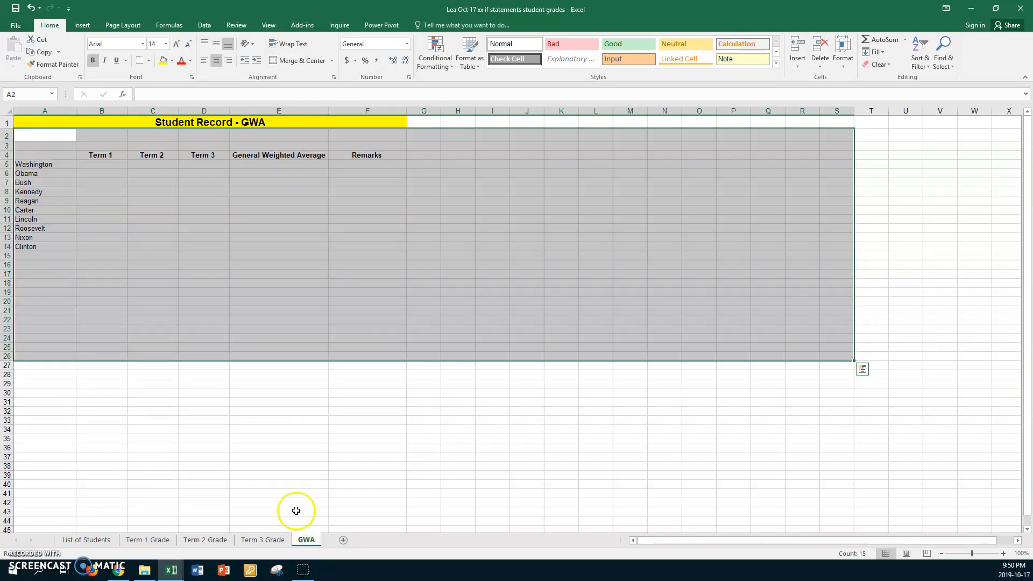
pyautogui.click(259, 339)
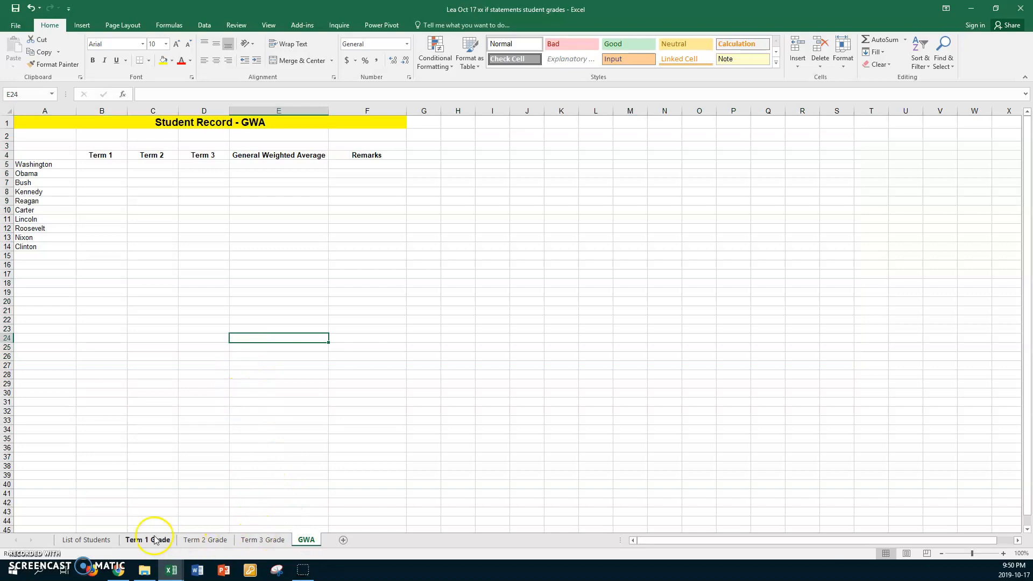
# On the Term 1 Grade sheet, autofit the widths of columns B through K
pyautogui.click(127, 541)
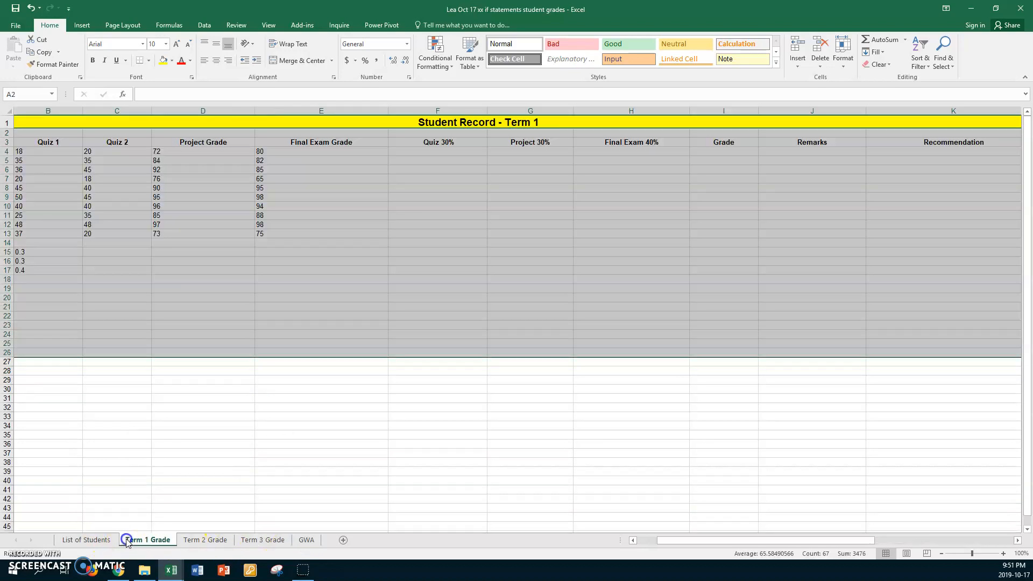
pyautogui.click(253, 333)
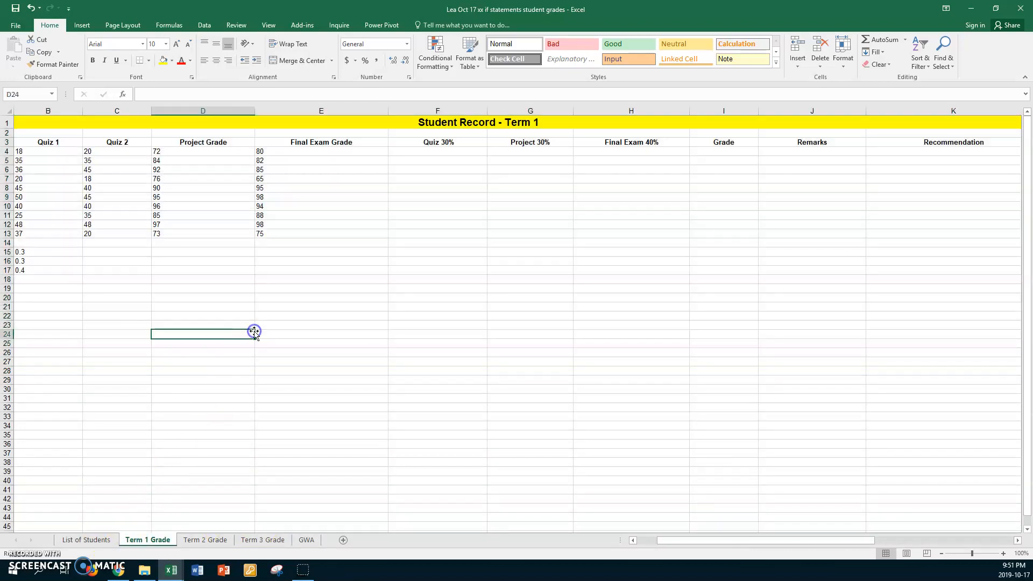
pyautogui.click(59, 111)
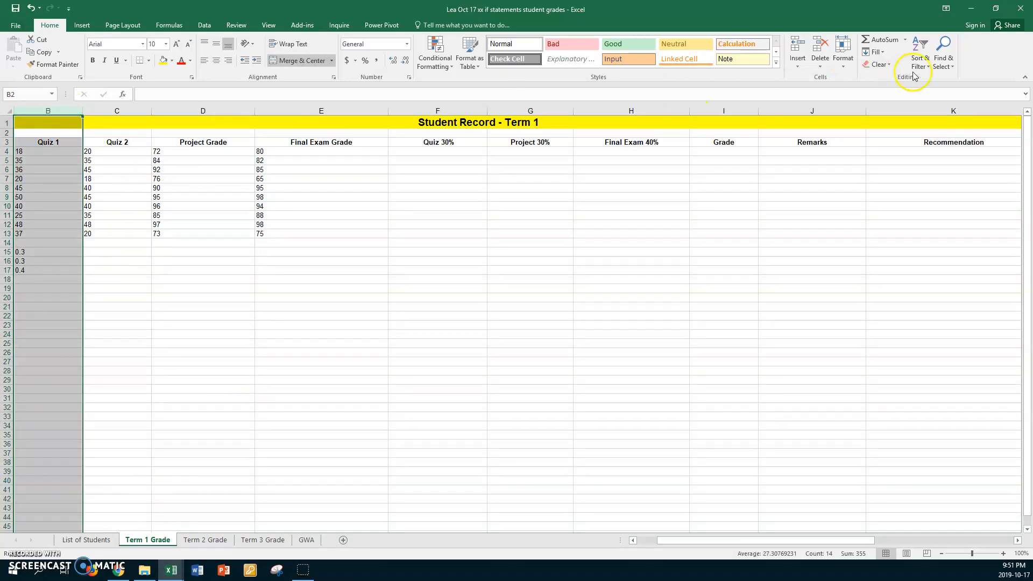
pyautogui.keyDown('shift'); pyautogui.click(940, 107); pyautogui.keyUp('shift')
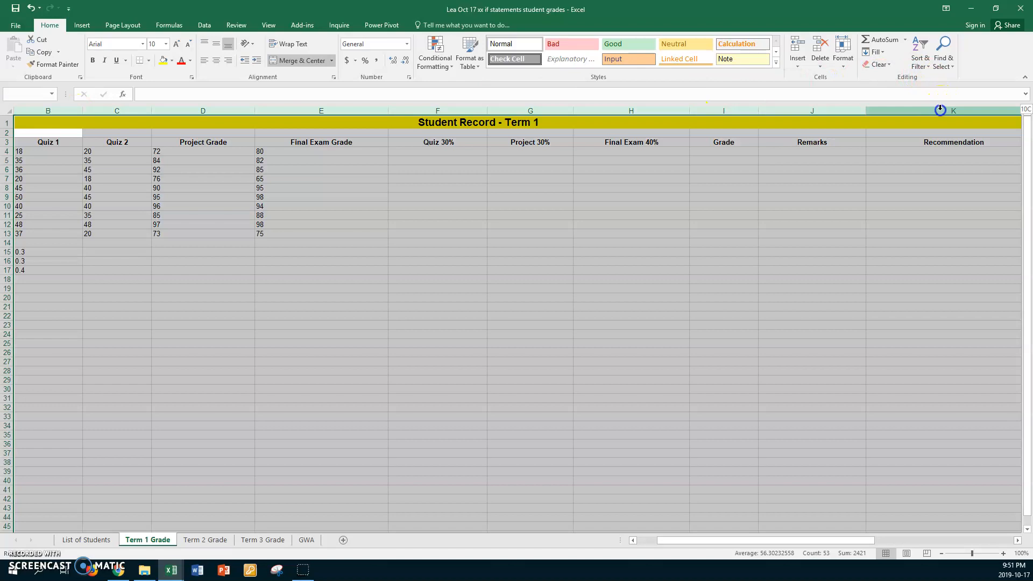
pyautogui.doubleClick(864, 113)
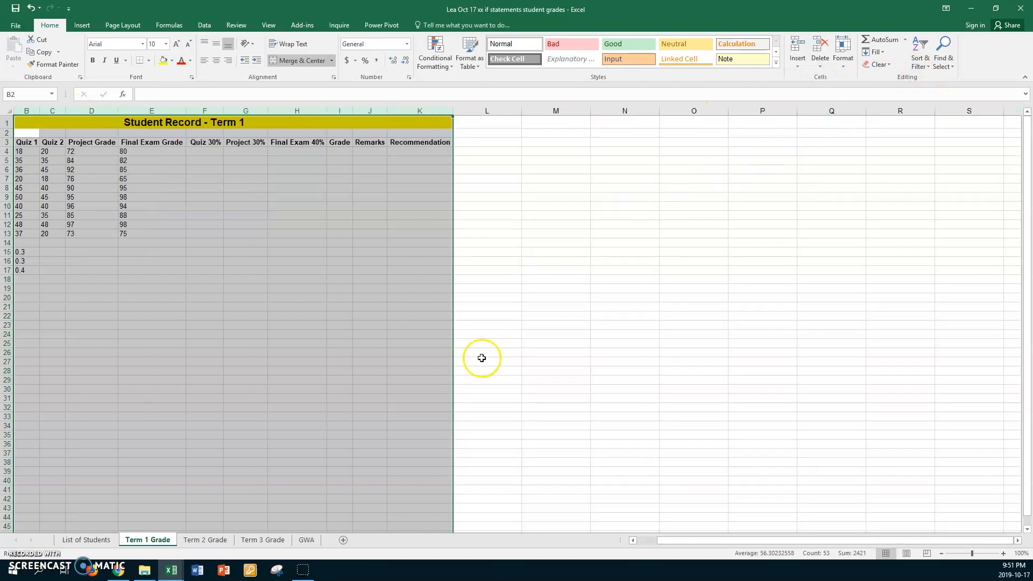
# Review the Term 2 Grade, List of Students, Term 1, Term 3 and GWA sheets
pyautogui.click(205, 541)
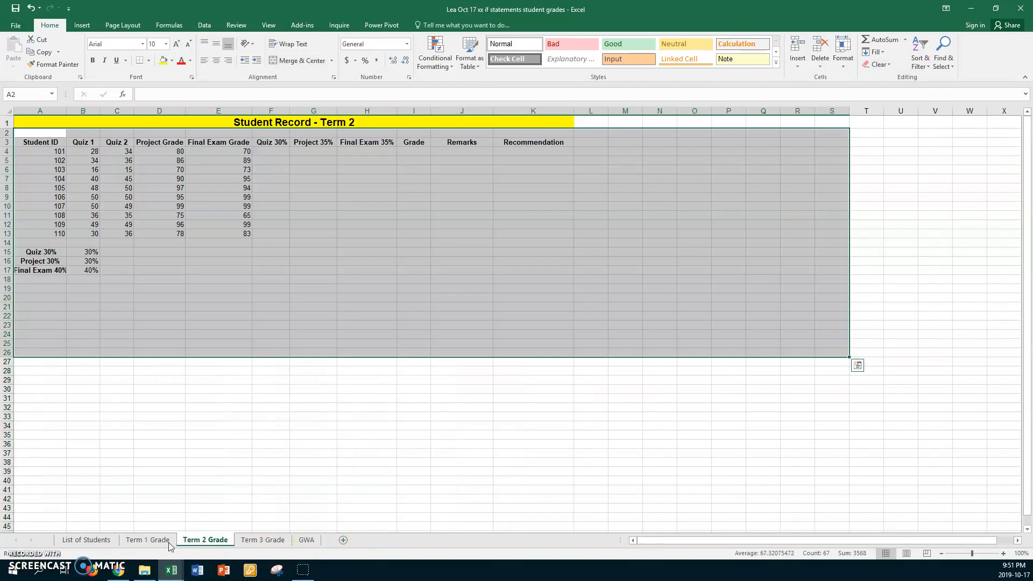
pyautogui.click(105, 541)
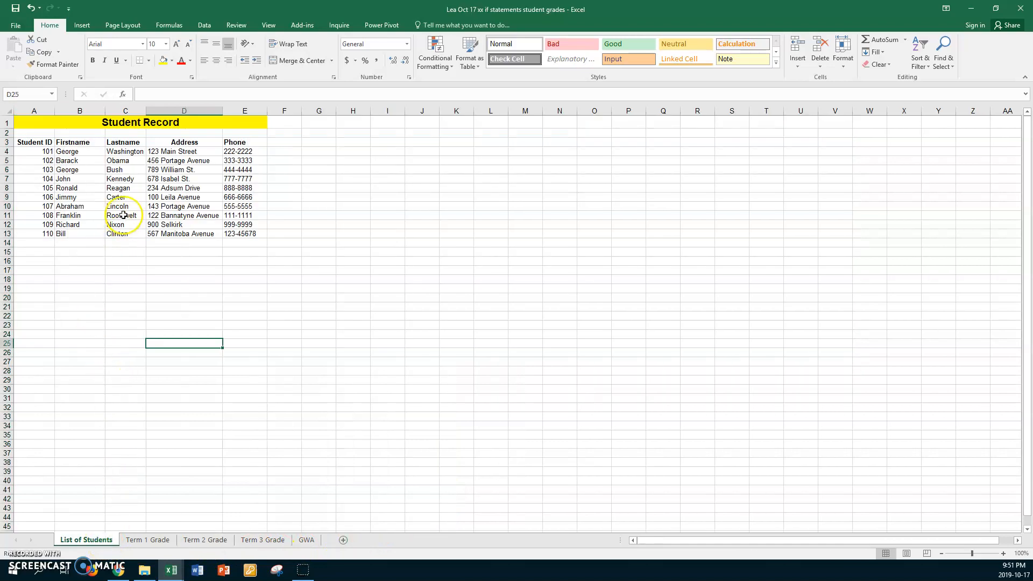
pyautogui.click(147, 540)
pyautogui.click(211, 540)
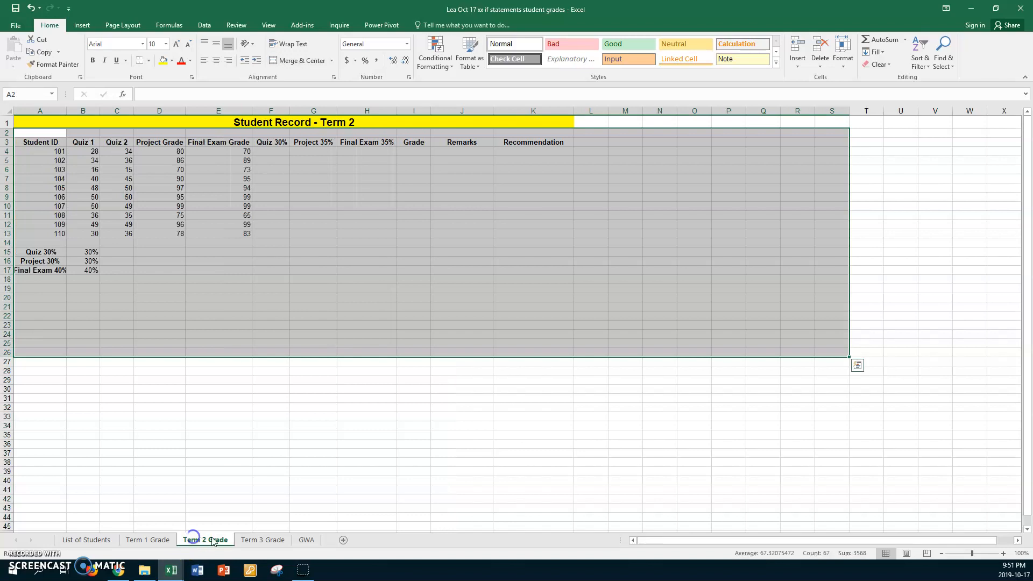
pyautogui.click(250, 541)
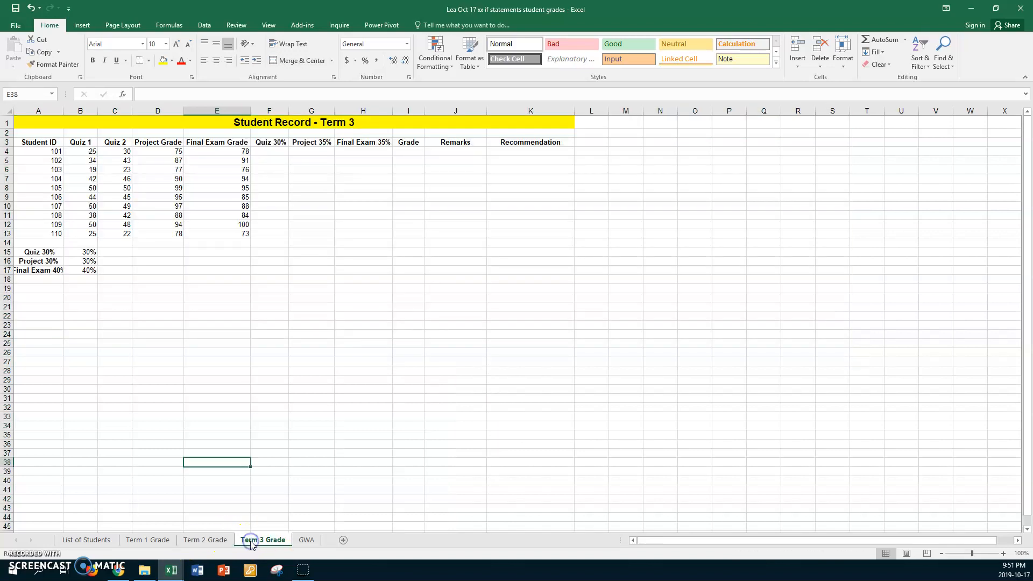
pyautogui.click(306, 540)
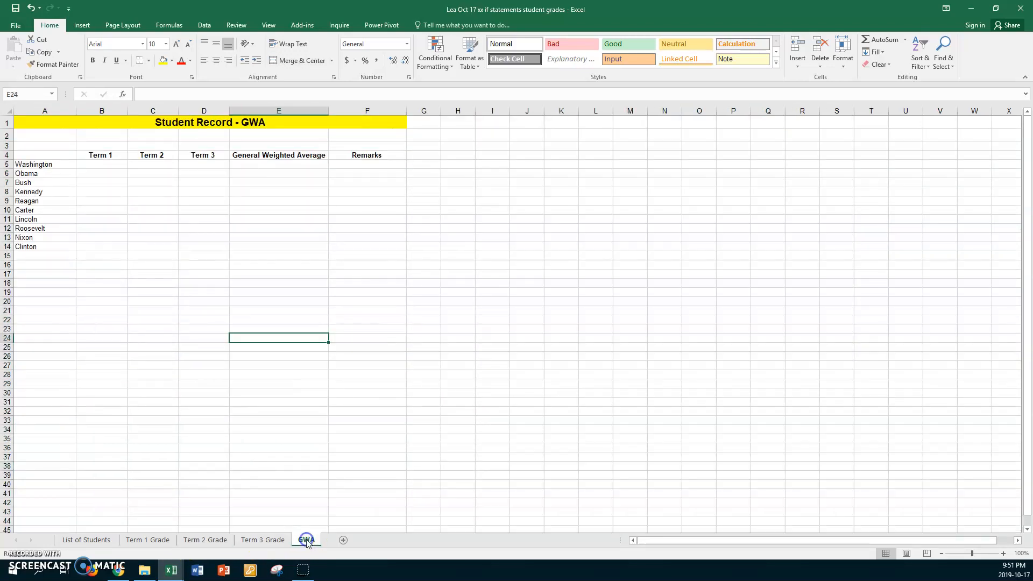
pyautogui.click(95, 540)
pyautogui.click(89, 540)
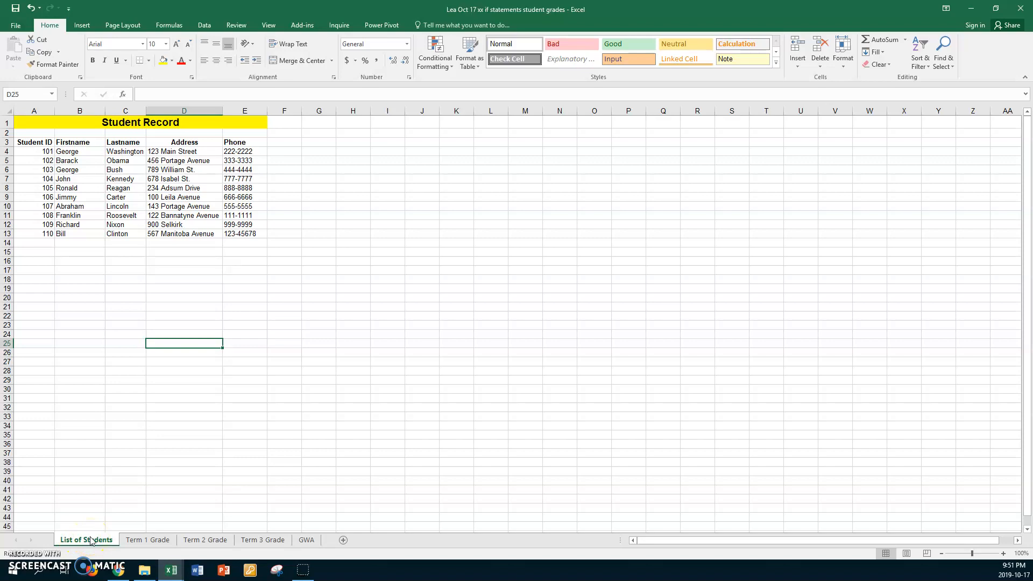
# Group List of Students through Term 3 Grade, heighten header row 3, and vertically center headers A3:E3
pyautogui.click(255, 541)
pyautogui.keyDown('shift'); pyautogui.click(255, 541); pyautogui.keyUp('shift')
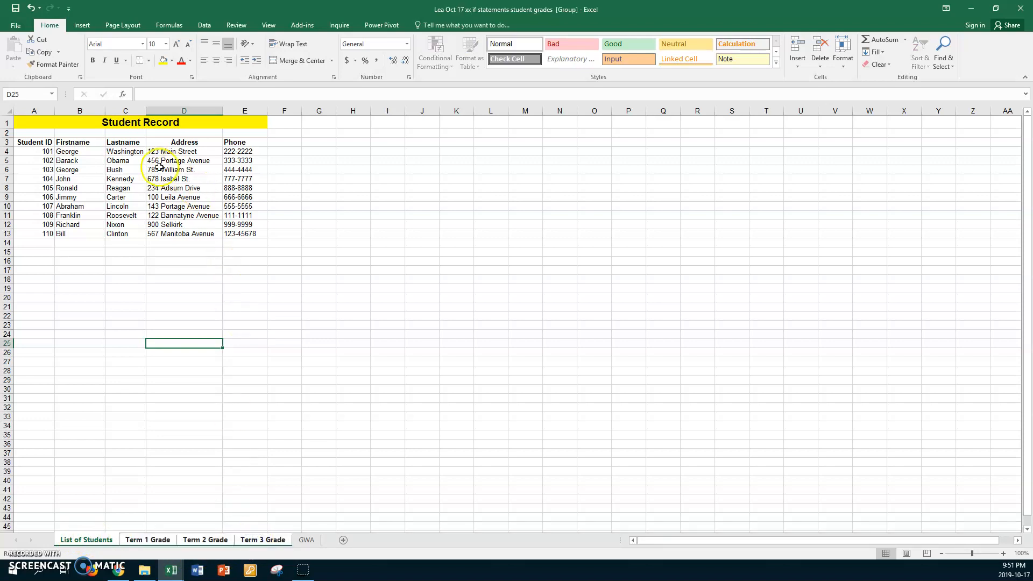
pyautogui.moveTo(11, 146); pyautogui.dragTo(153, 151)
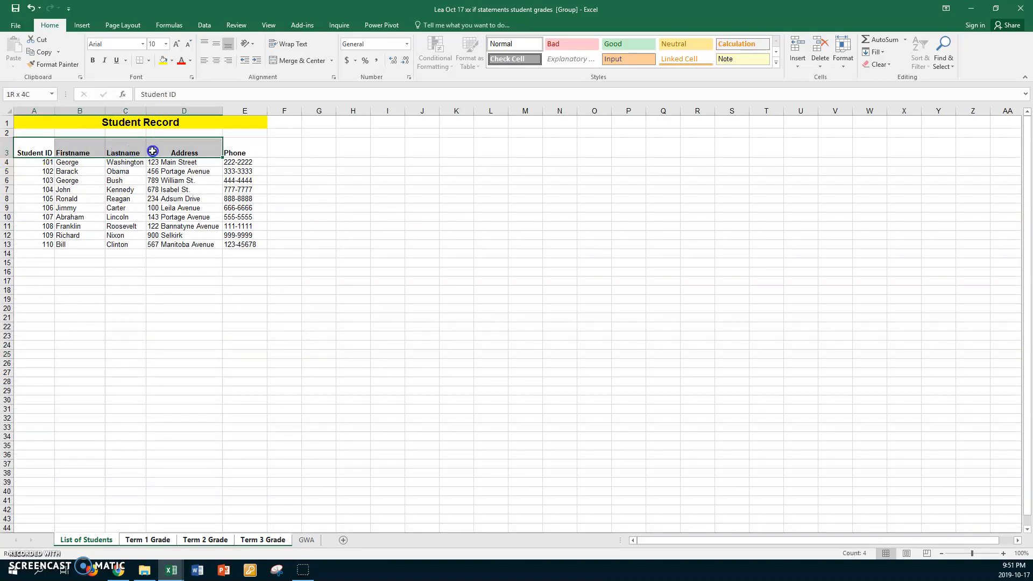
pyautogui.moveTo(216, 149); pyautogui.dragTo(237, 148)
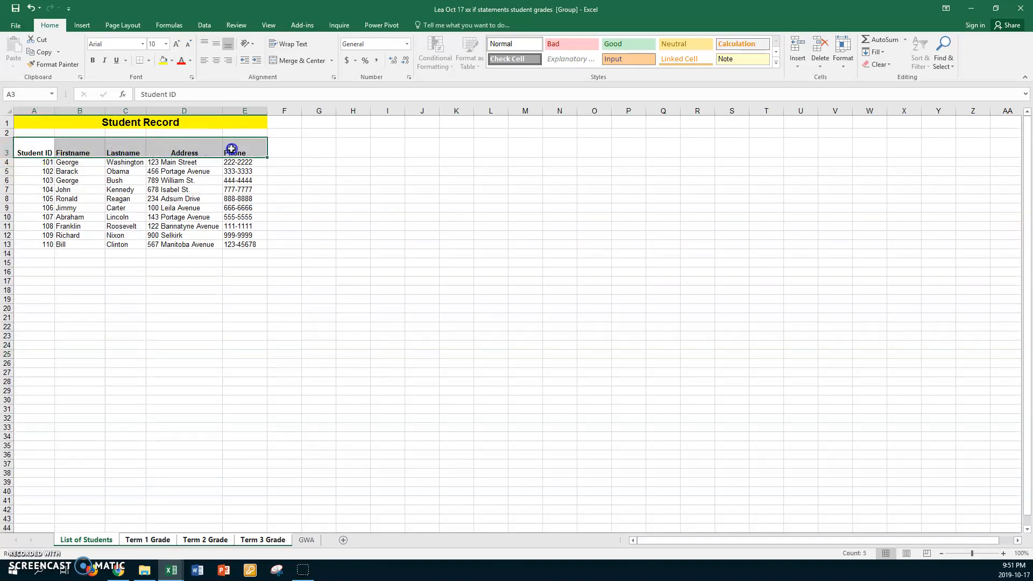
pyautogui.click(216, 45)
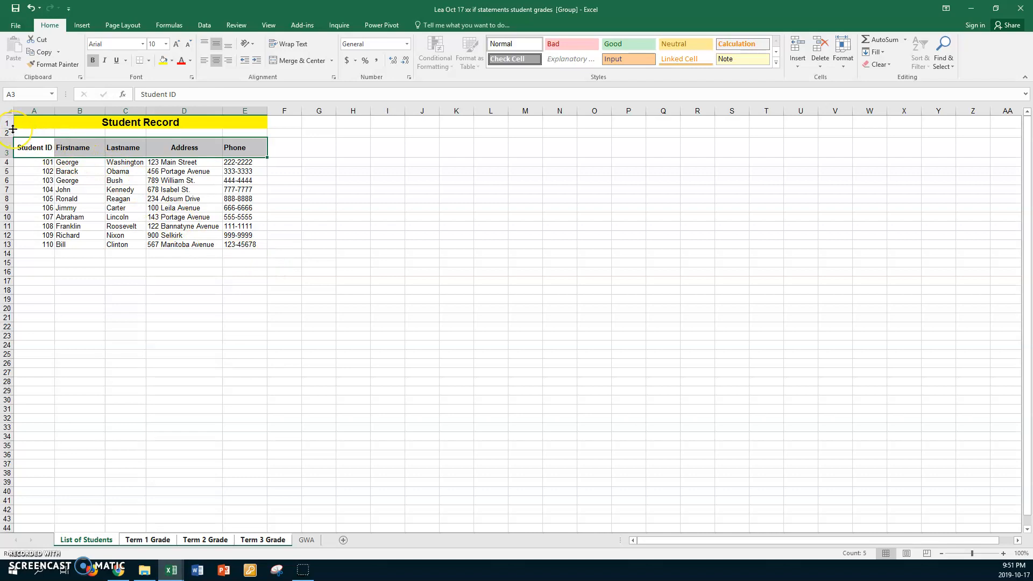
# Increase the title row's height and toggle off the middle vertical alignment of the header row
pyautogui.moveTo(11, 128); pyautogui.dragTo(10, 135)
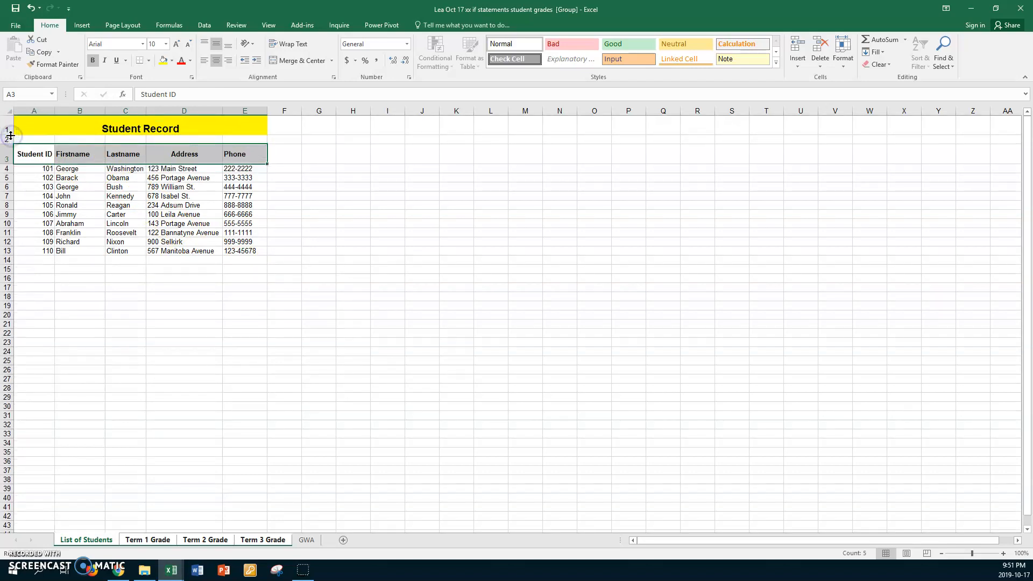
pyautogui.click(217, 47)
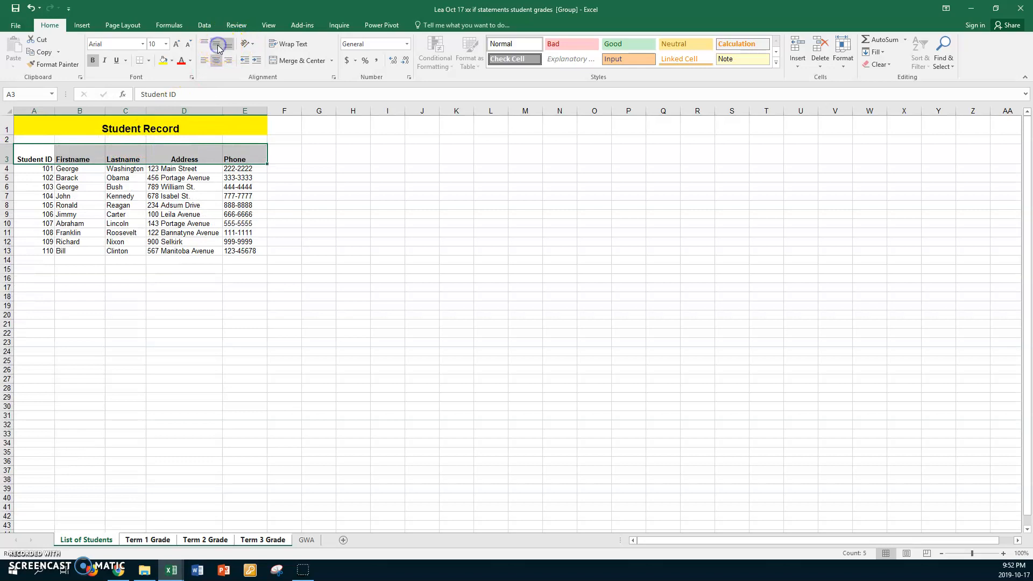
# Vertically center the header row and the title in row 1 on the grouped sheets
pyautogui.click(218, 47)
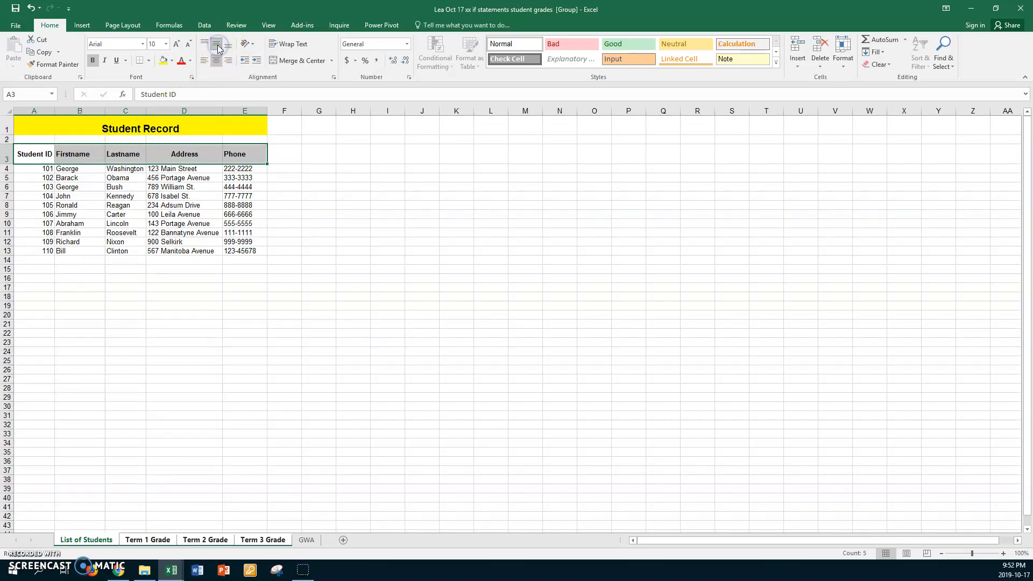
pyautogui.click(43, 128)
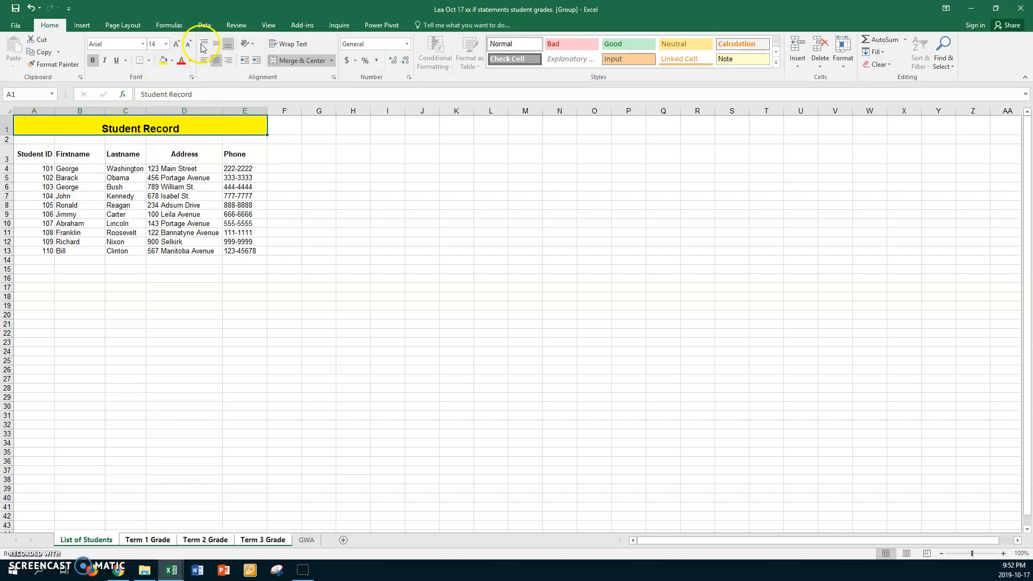
pyautogui.click(218, 43)
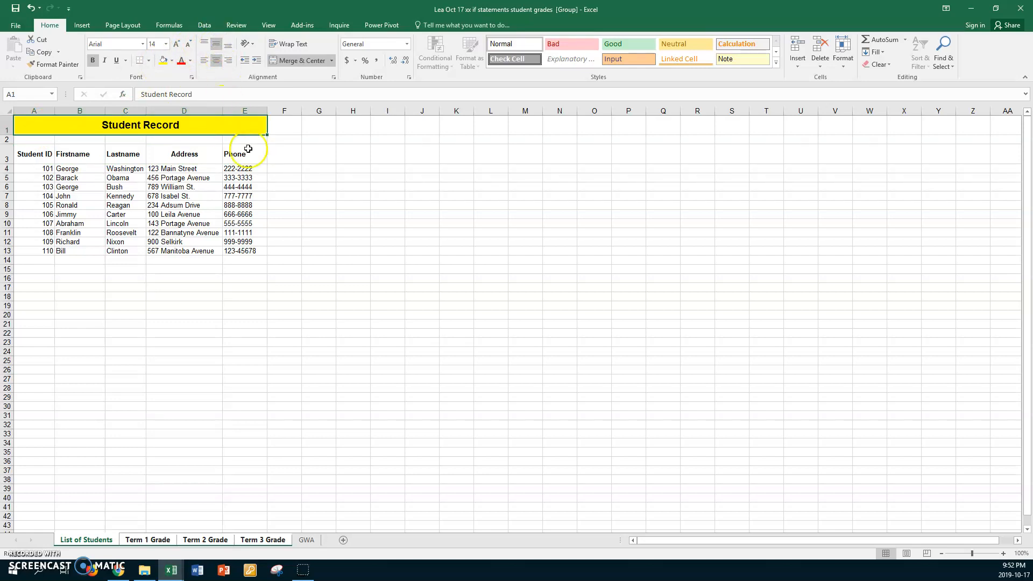
# On the Term 1 Grade sheet, vertically center the headers F3:K3
pyautogui.click(308, 540)
pyautogui.click(139, 540)
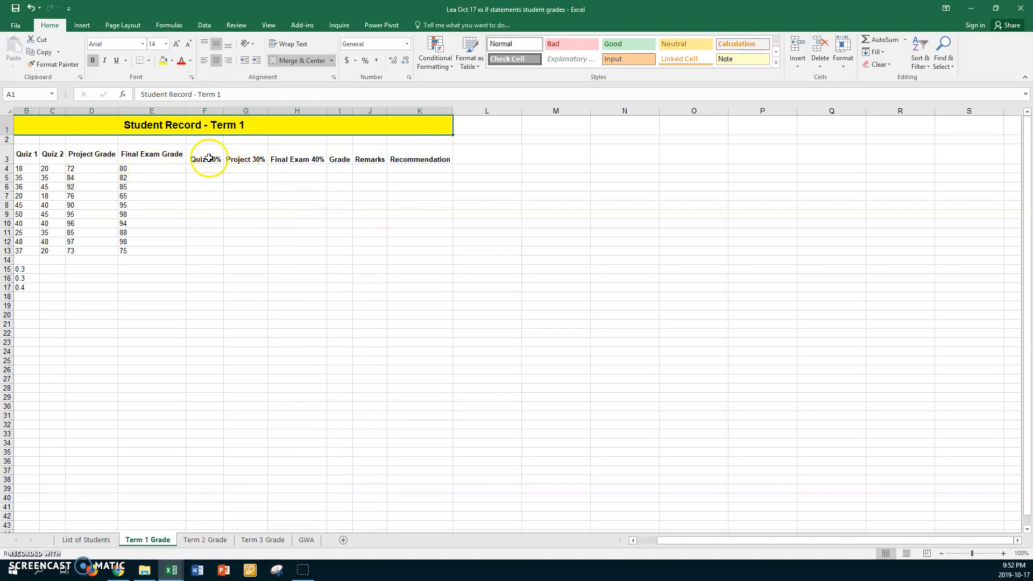
pyautogui.moveTo(206, 153); pyautogui.dragTo(392, 156)
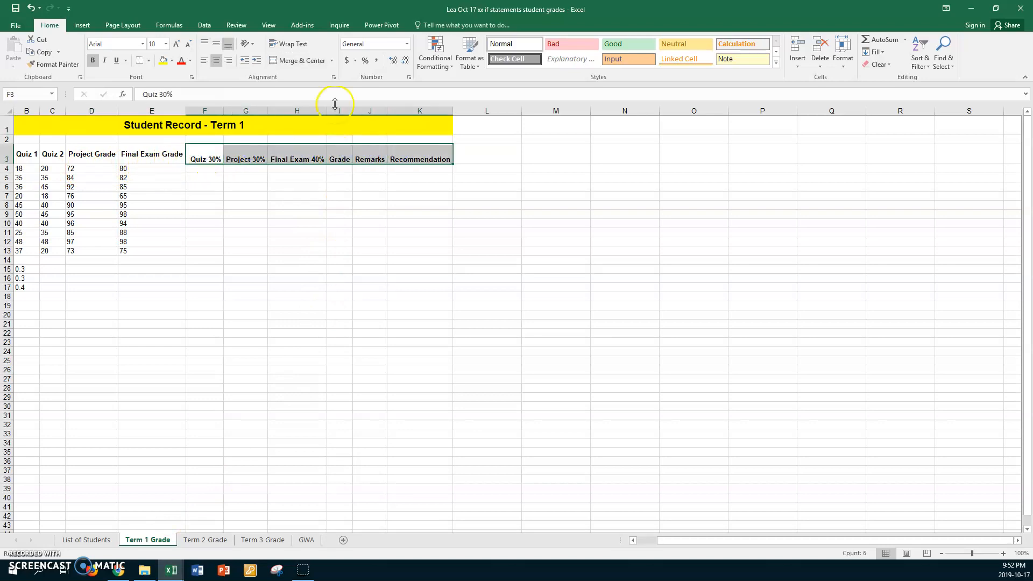
pyautogui.click(216, 43)
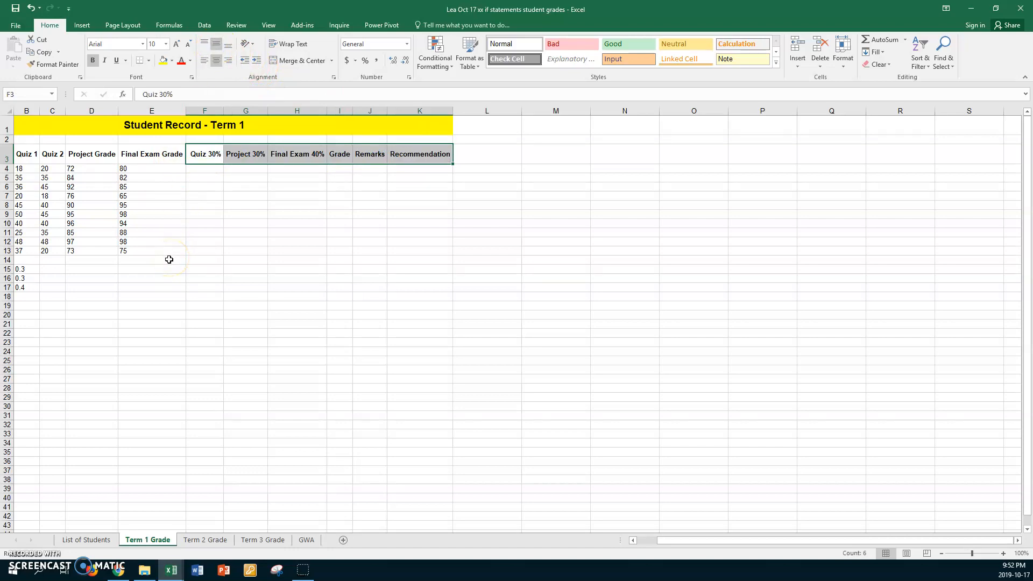
# On the Term 2 Grade sheet, vertically center the headers F3:K3
pyautogui.click(212, 540)
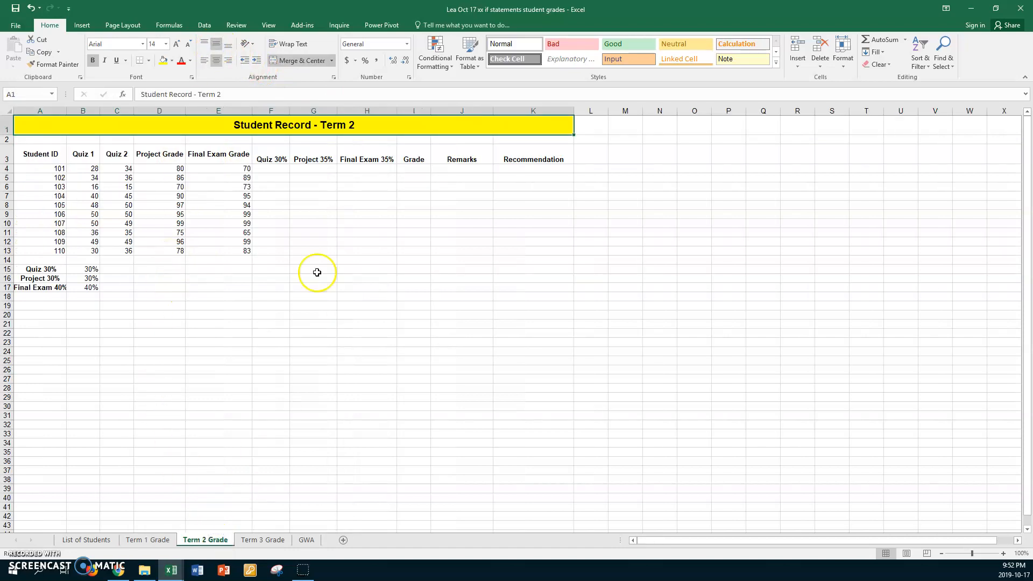
pyautogui.moveTo(277, 154); pyautogui.dragTo(503, 152)
pyautogui.click(215, 44)
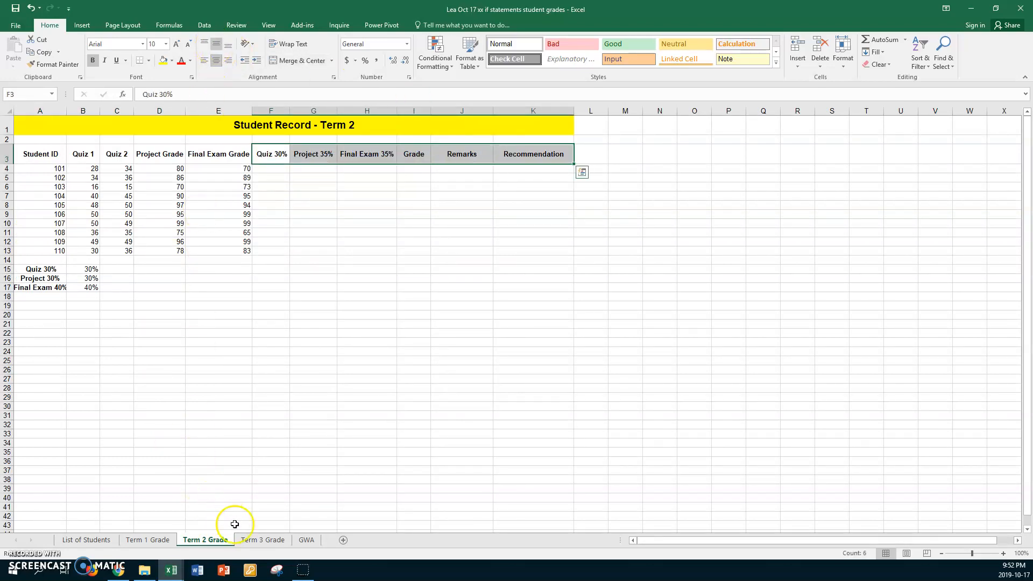
# On the Term 3 Grade sheet, vertically center the headers F3:K3
pyautogui.click(272, 539)
pyautogui.click(272, 157)
pyautogui.moveTo(290, 156); pyautogui.dragTo(491, 152)
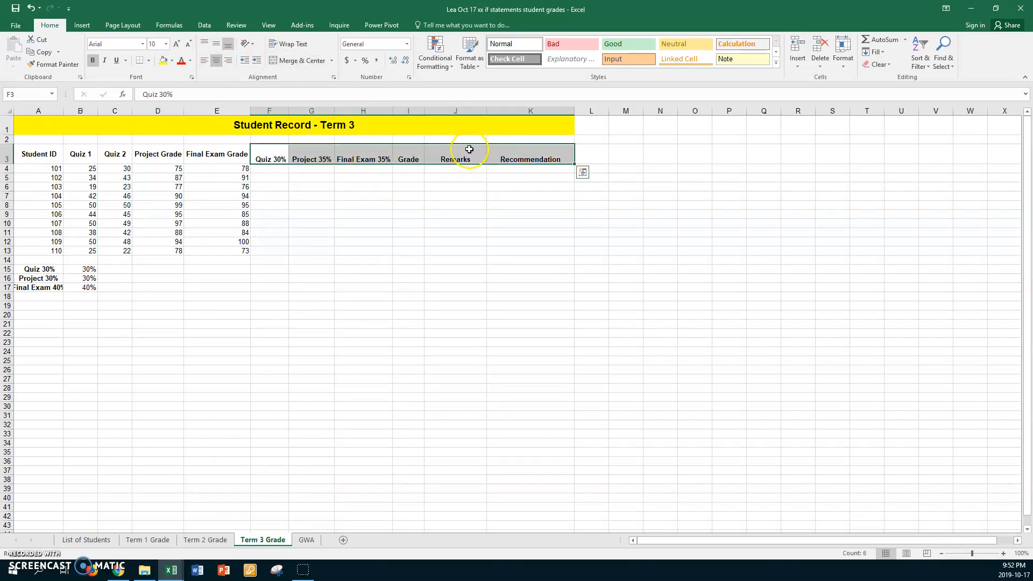
pyautogui.click(215, 44)
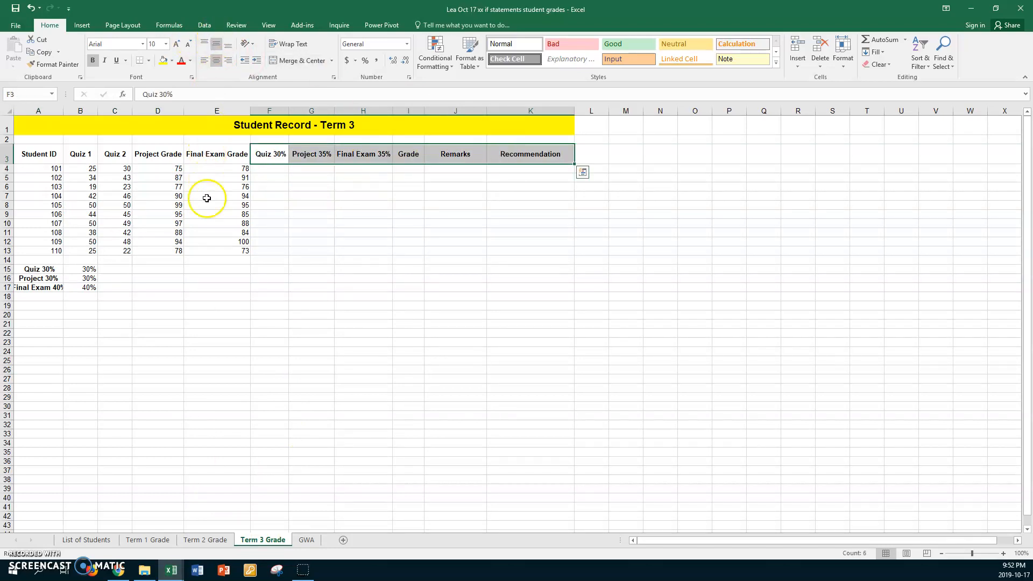
pyautogui.click(183, 297)
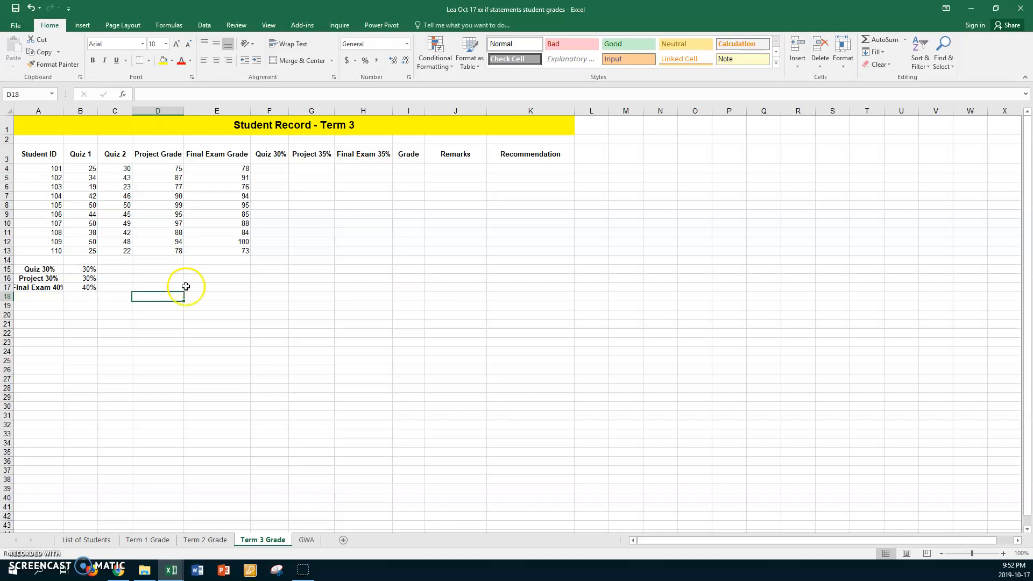
# On the GWA sheet, increase header row 4's height and vertically center headers B4:F4
pyautogui.click(304, 540)
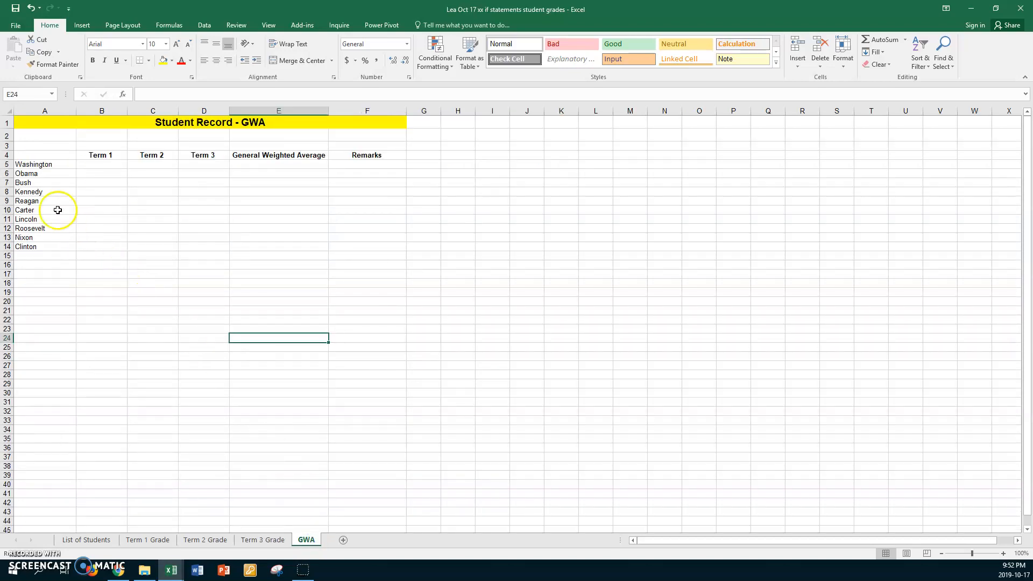
pyautogui.moveTo(11, 159); pyautogui.dragTo(11, 171)
pyautogui.moveTo(78, 162); pyautogui.dragTo(345, 162)
pyautogui.click(215, 44)
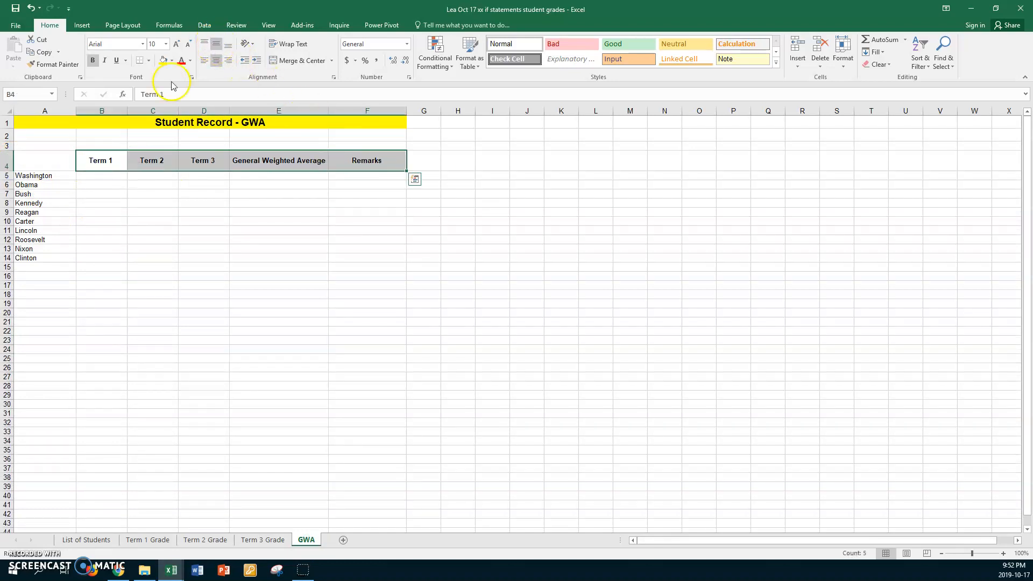
# Increase the GWA title row's height and vertically center the title in A1
pyautogui.moveTo(8, 128); pyautogui.dragTo(8, 135)
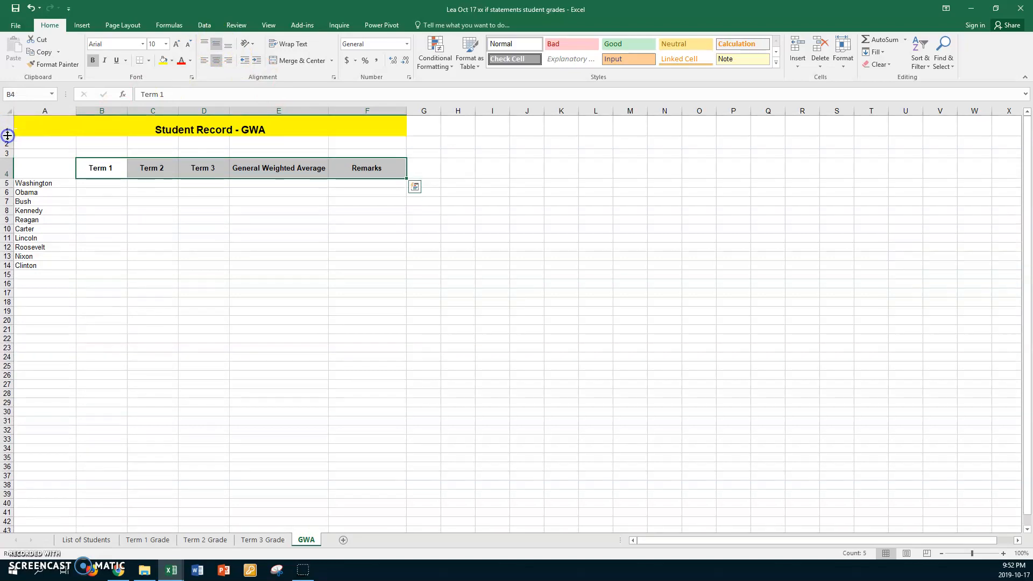
pyautogui.click(215, 43)
pyautogui.click(215, 44)
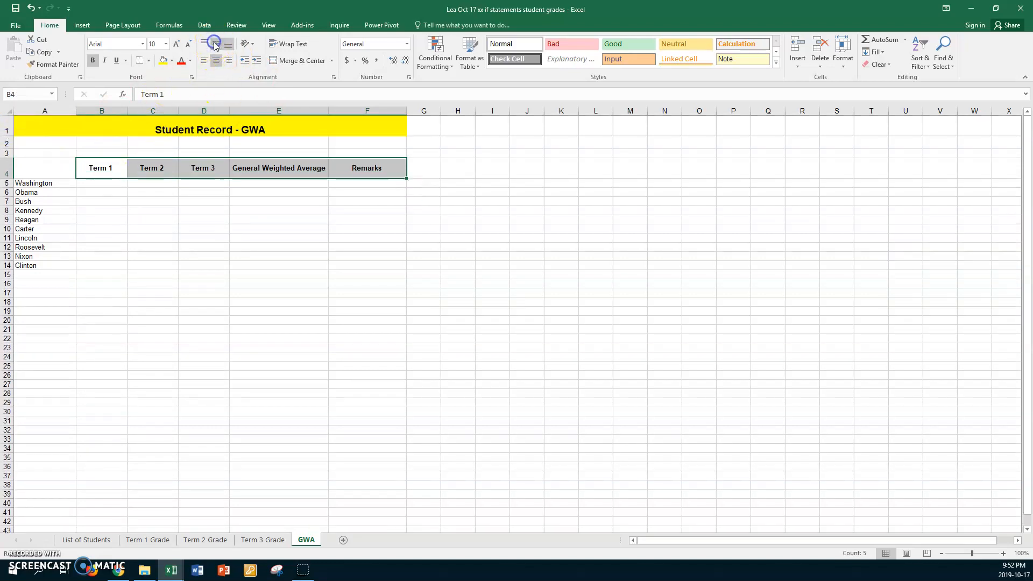
pyautogui.click(60, 129)
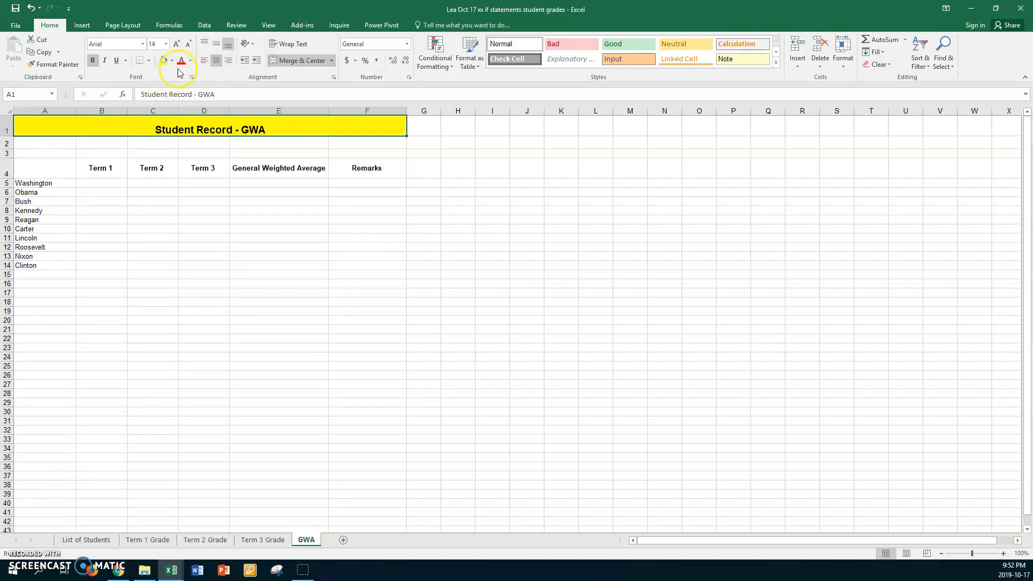
pyautogui.click(215, 44)
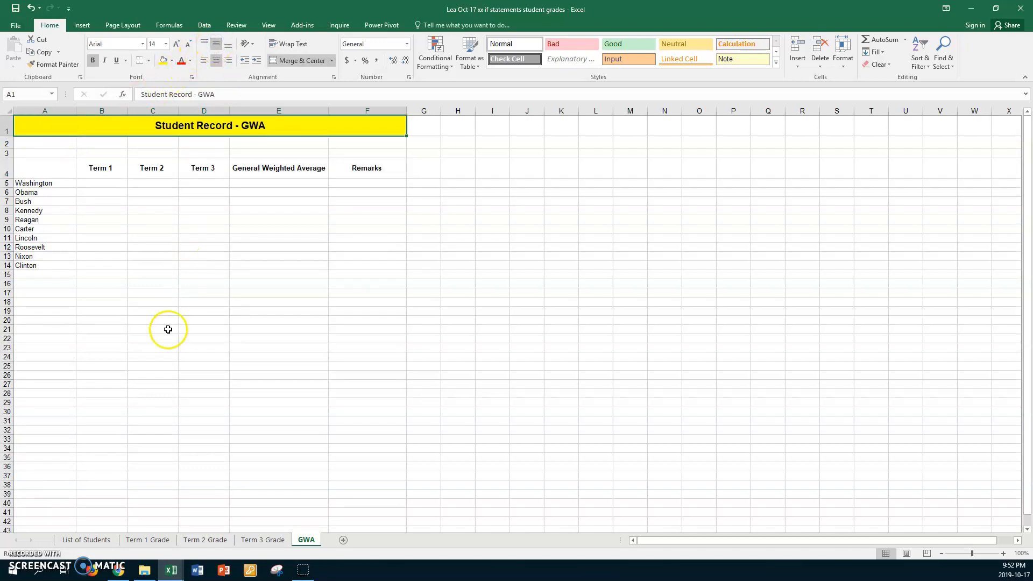
pyautogui.click(135, 263)
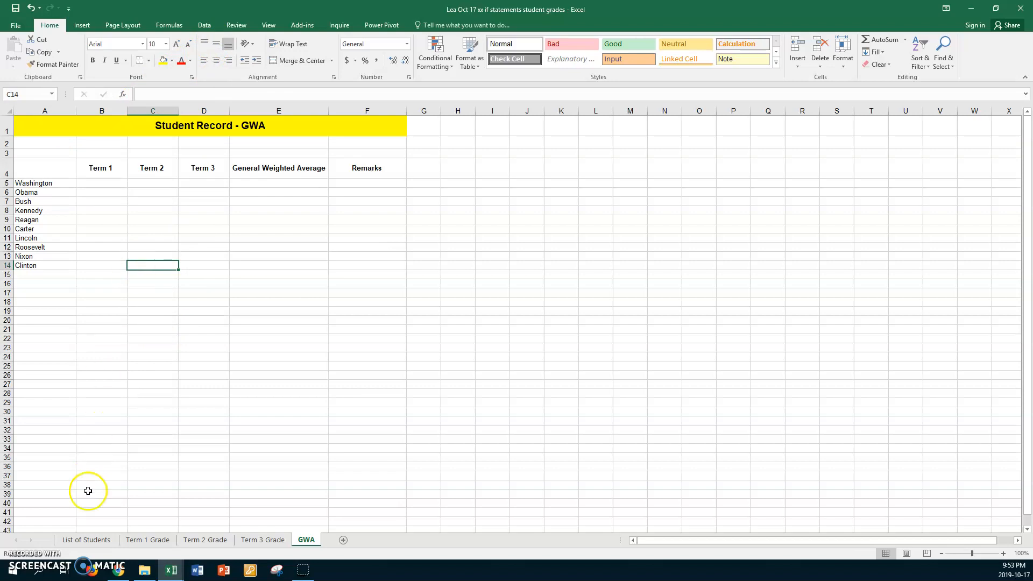
# Switch between the Term 1, Term 2 and Term 3 Grade sheets to check their layout
pyautogui.click(138, 540)
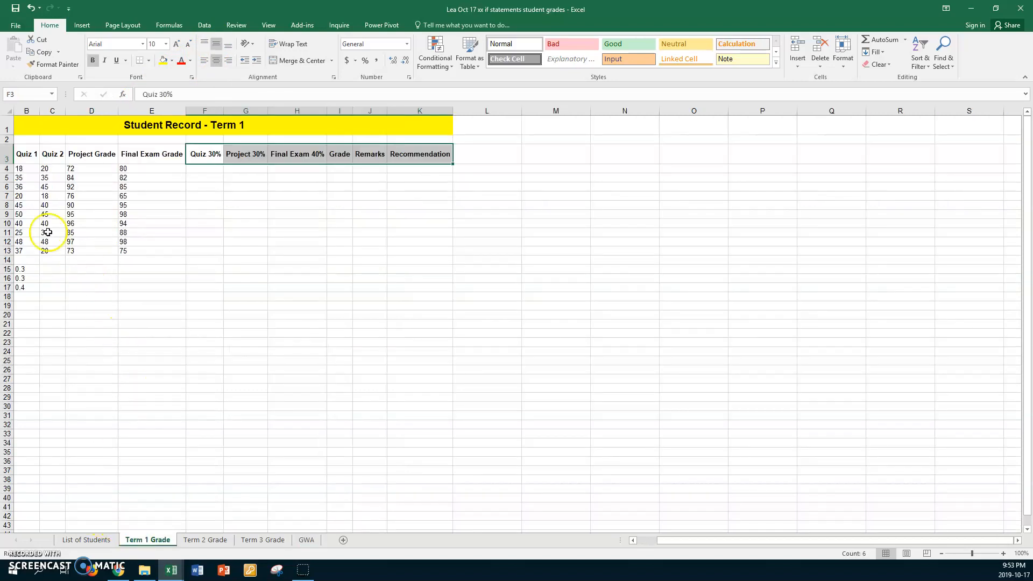
pyautogui.click(197, 541)
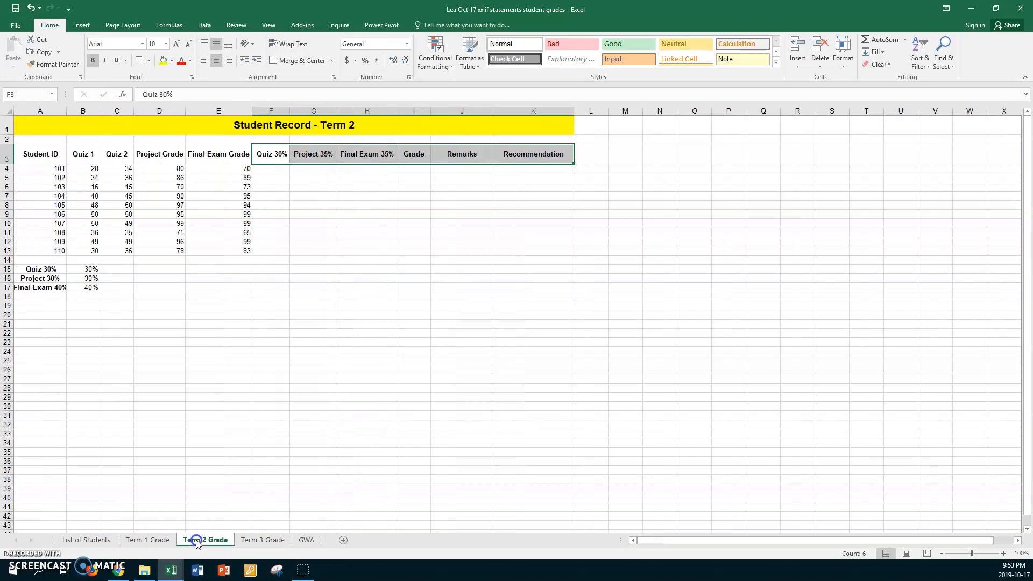
pyautogui.click(266, 539)
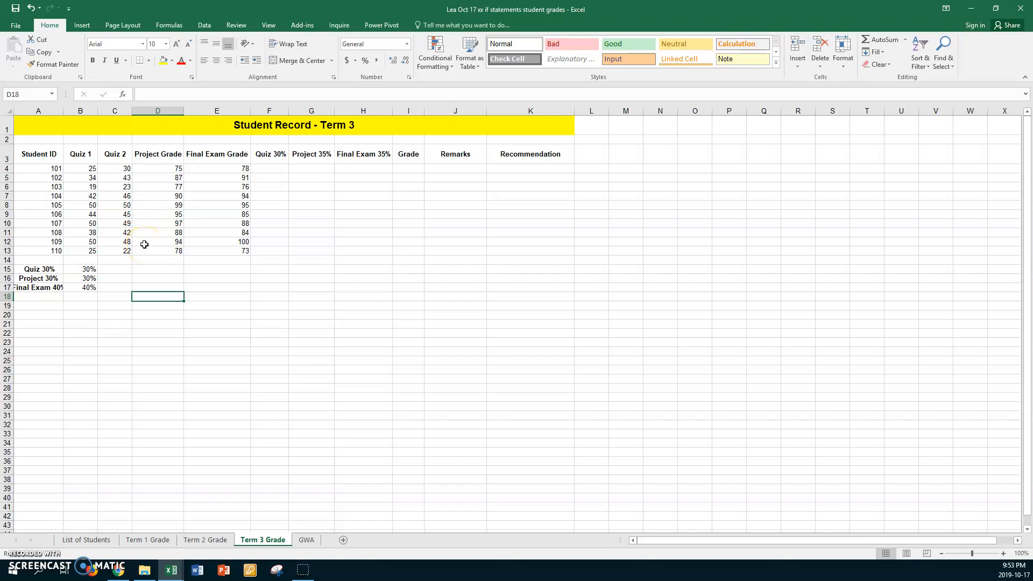
pyautogui.click(144, 541)
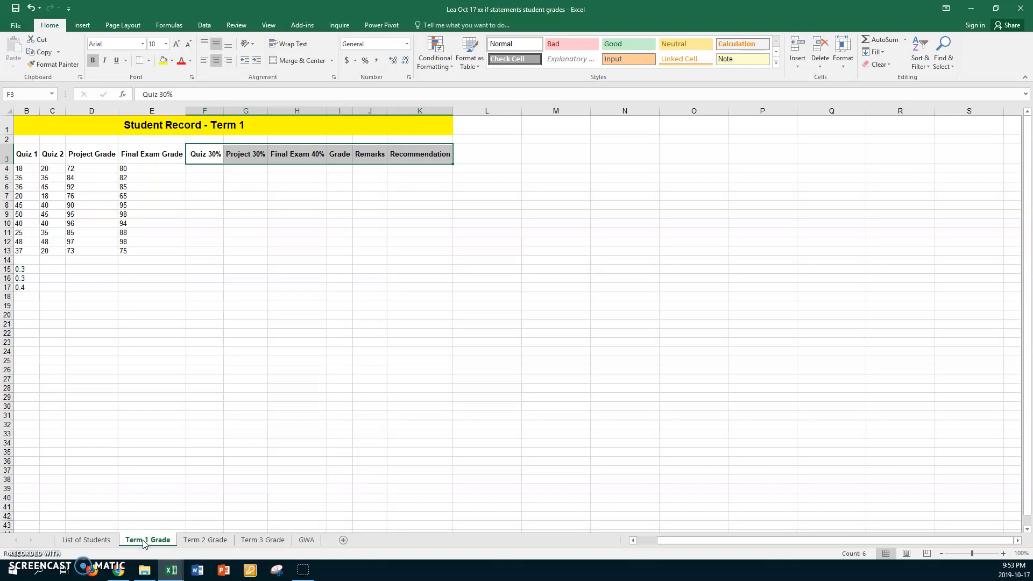
# Group the Term 1 through Term 3 Grade sheets and enter =(B4+C4)/100*100*$B$15 in F4
pyautogui.keyDown('shift'); pyautogui.click(282, 539); pyautogui.keyUp('shift')
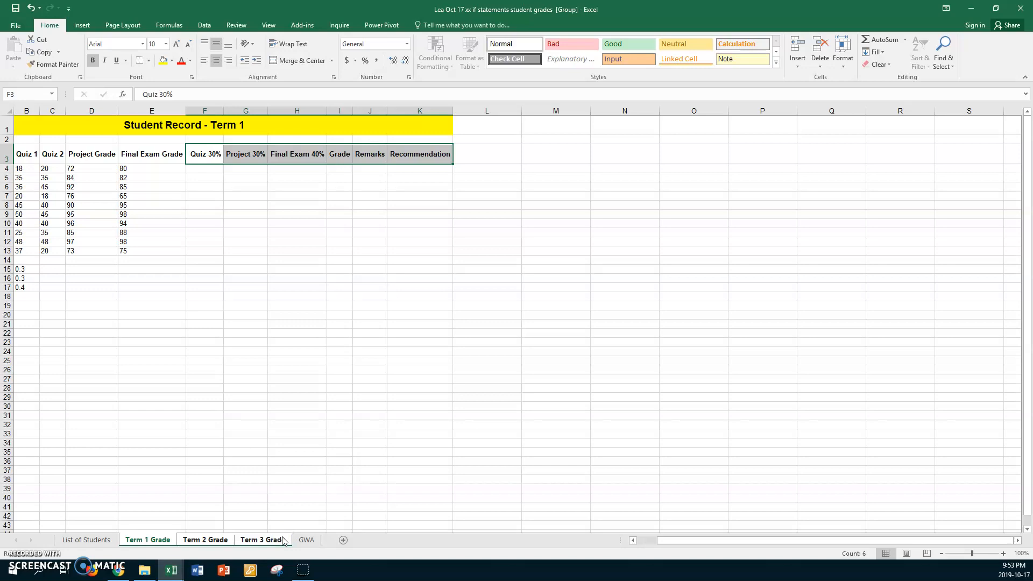
pyautogui.click(205, 168)
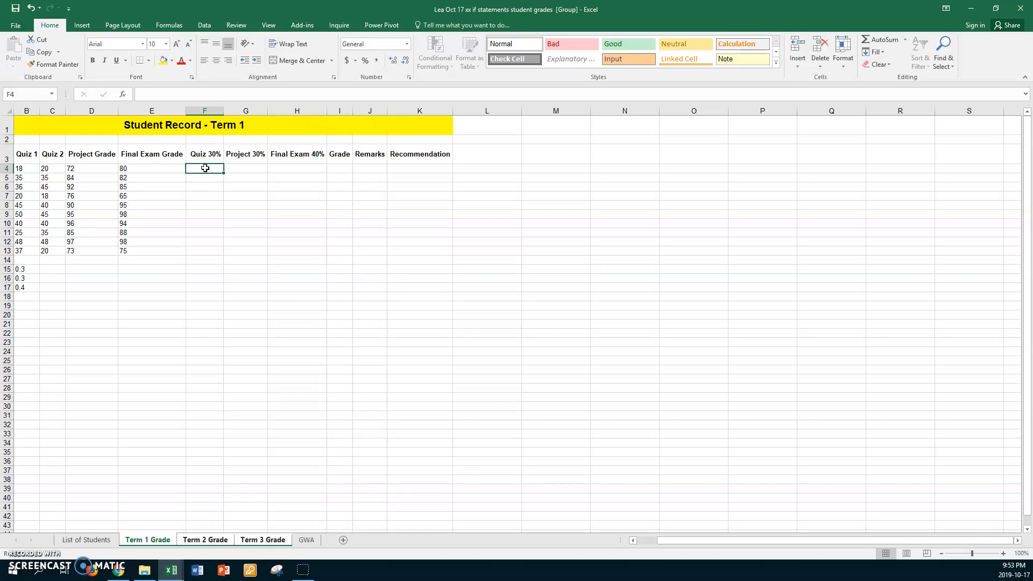
pyautogui.write('=')
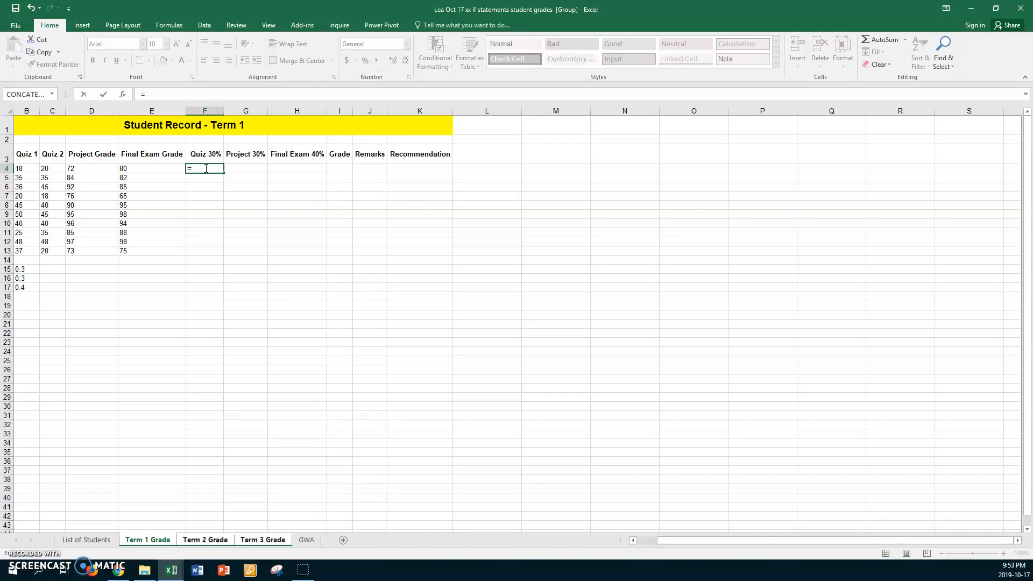
pyautogui.write('(')
pyautogui.click(26, 168)
pyautogui.write('+')
pyautogui.click(47, 169)
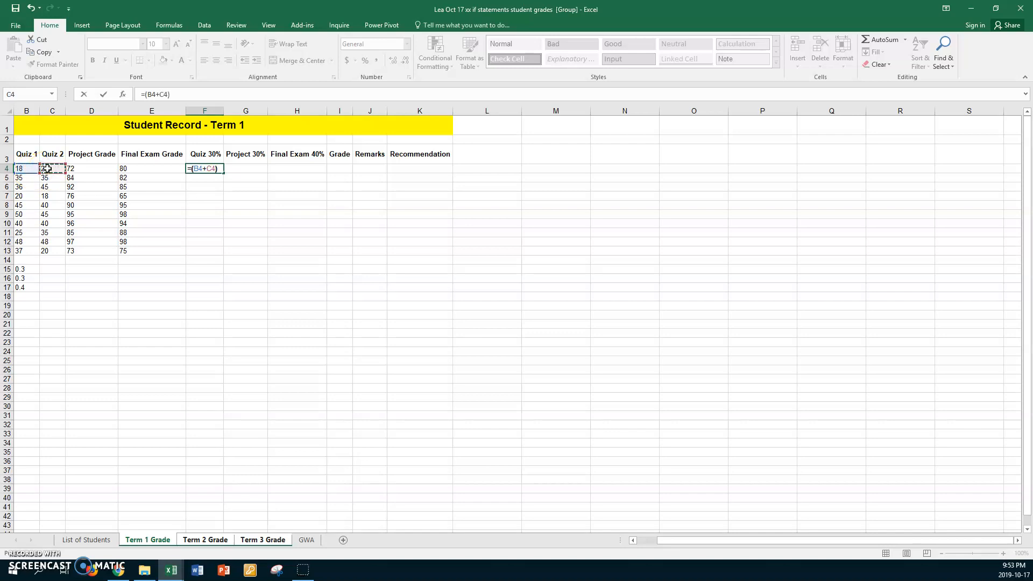
pyautogui.write(')/100')
pyautogui.write('*100')
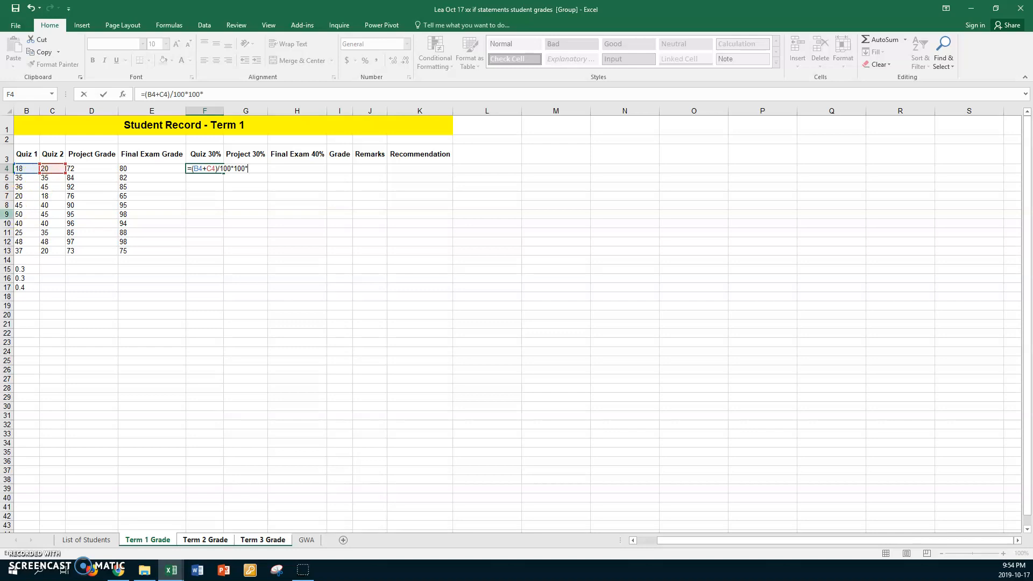
pyautogui.write('*')
pyautogui.click(31, 269)
pyautogui.press('F4')
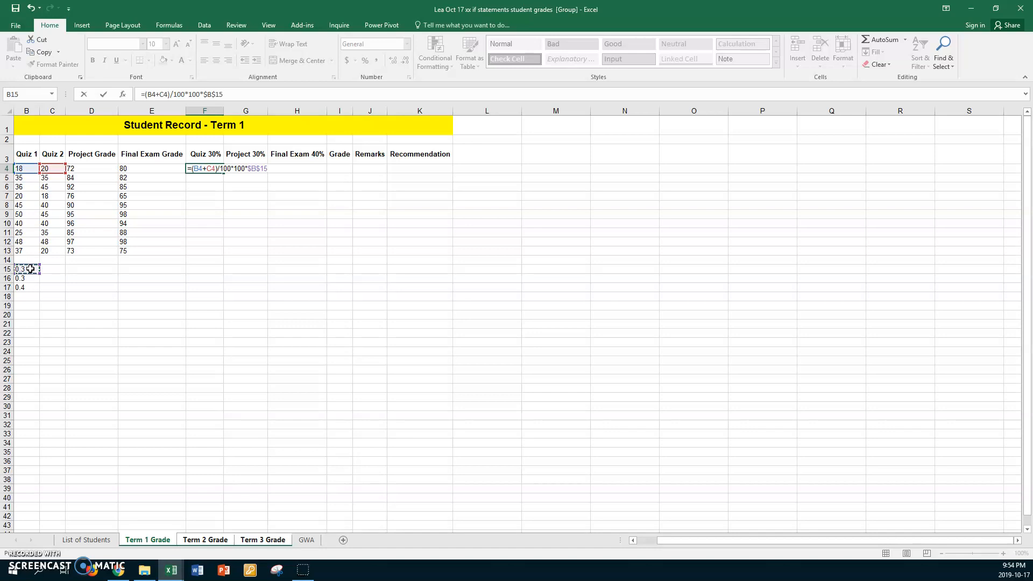
pyautogui.press('Return')
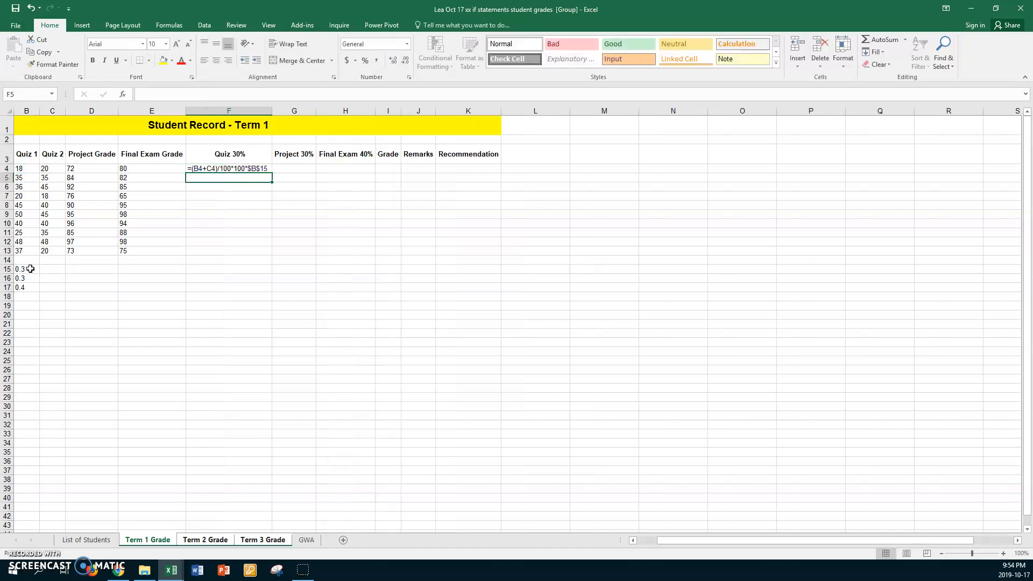
# Fill the Quiz 30% formula down to F13 and switch off formula display
pyautogui.doubleClick(237, 168)
pyautogui.moveTo(272, 173); pyautogui.dragTo(262, 251)
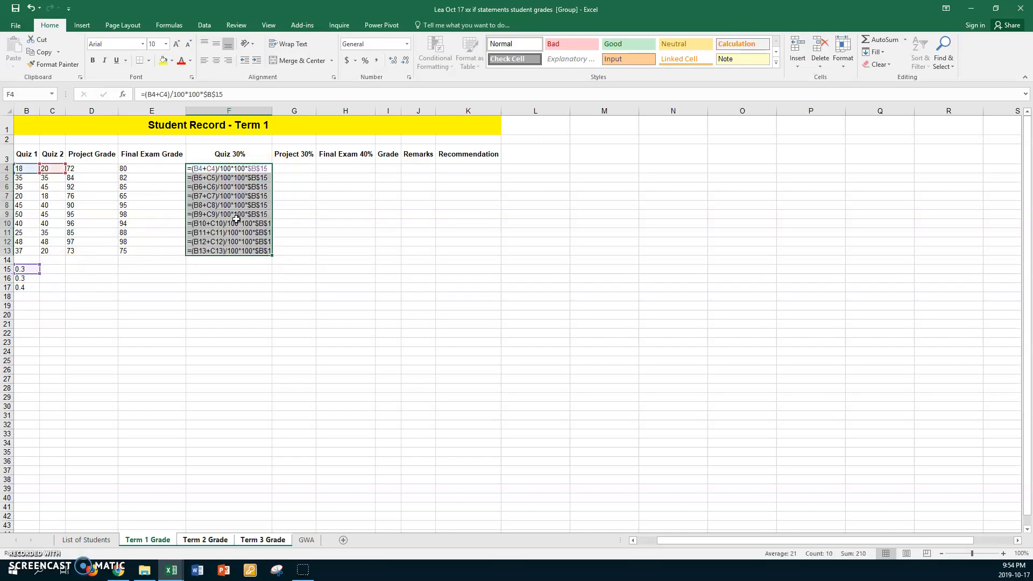
pyautogui.hotkey('ctrl', '`')
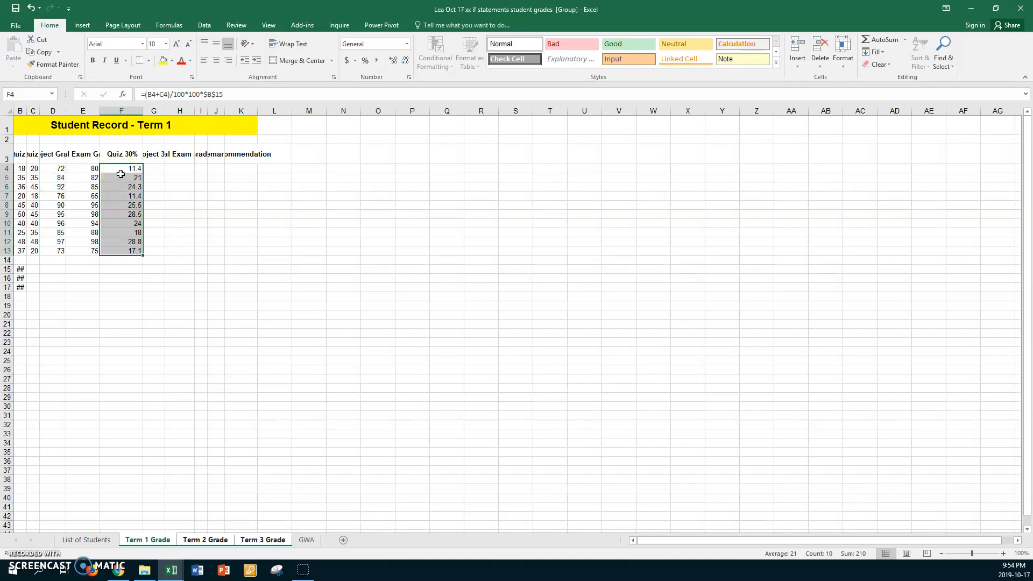
# Autofit the widths of column G, columns H through K, and columns B through E
pyautogui.doubleClick(165, 107)
pyautogui.moveTo(199, 111); pyautogui.dragTo(272, 108)
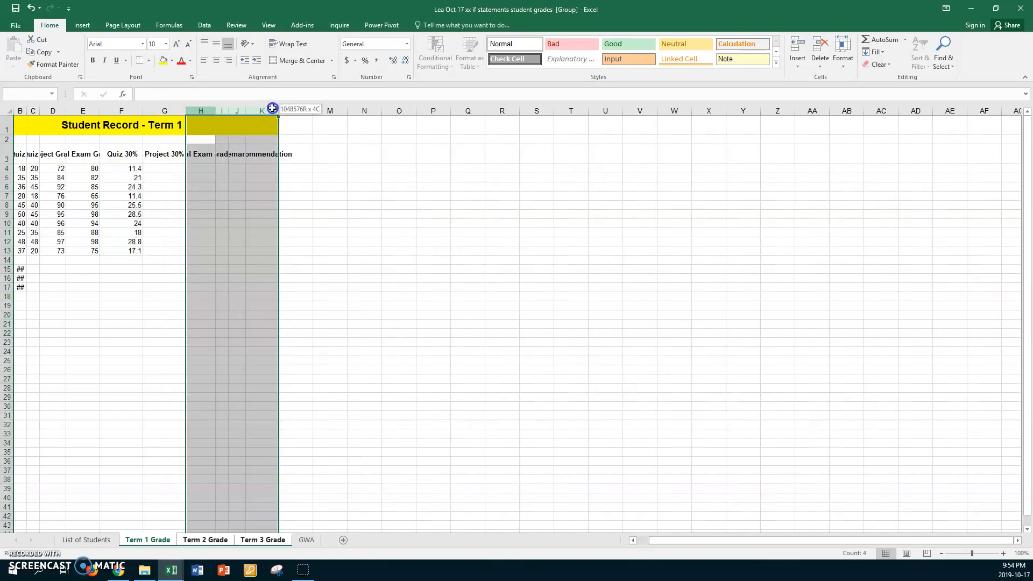
pyautogui.doubleClick(215, 111)
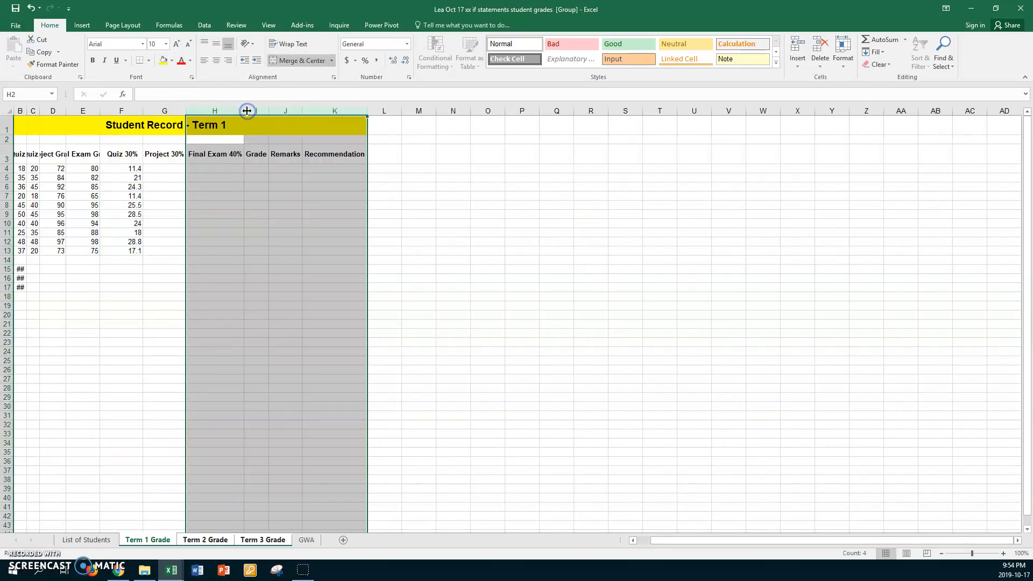
pyautogui.click(22, 111)
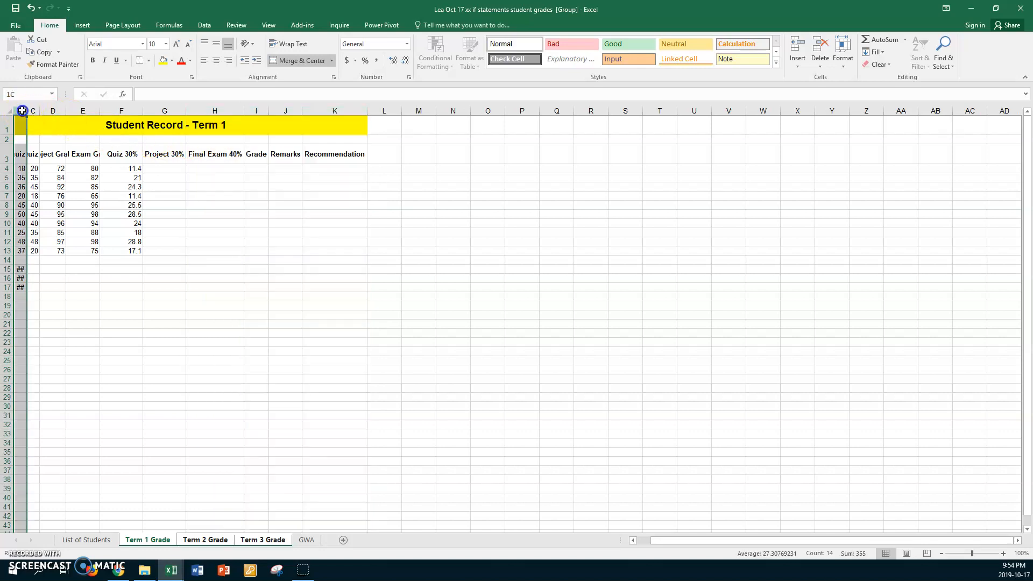
pyautogui.moveTo(22, 111); pyautogui.dragTo(88, 110)
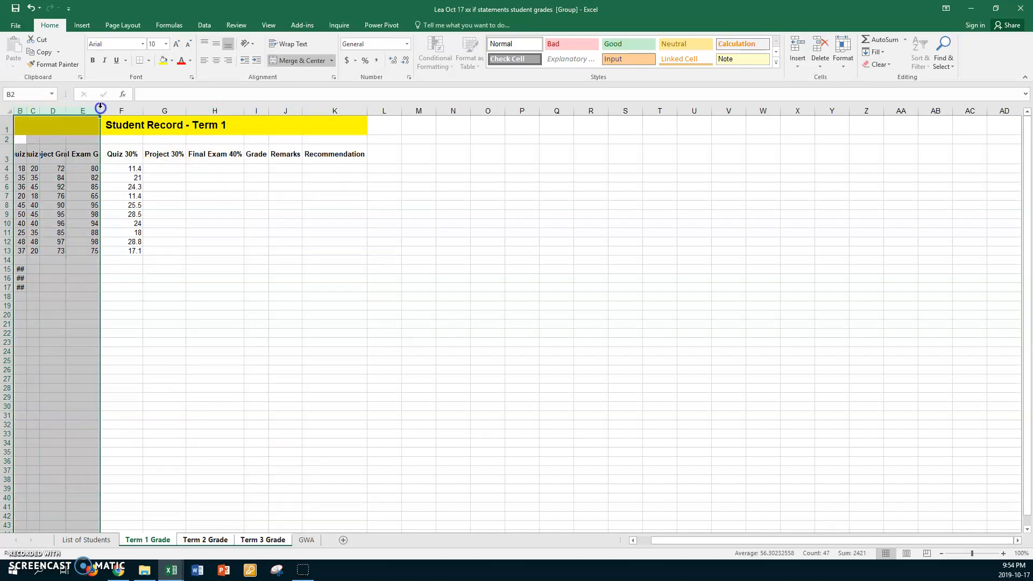
pyautogui.doubleClick(100, 110)
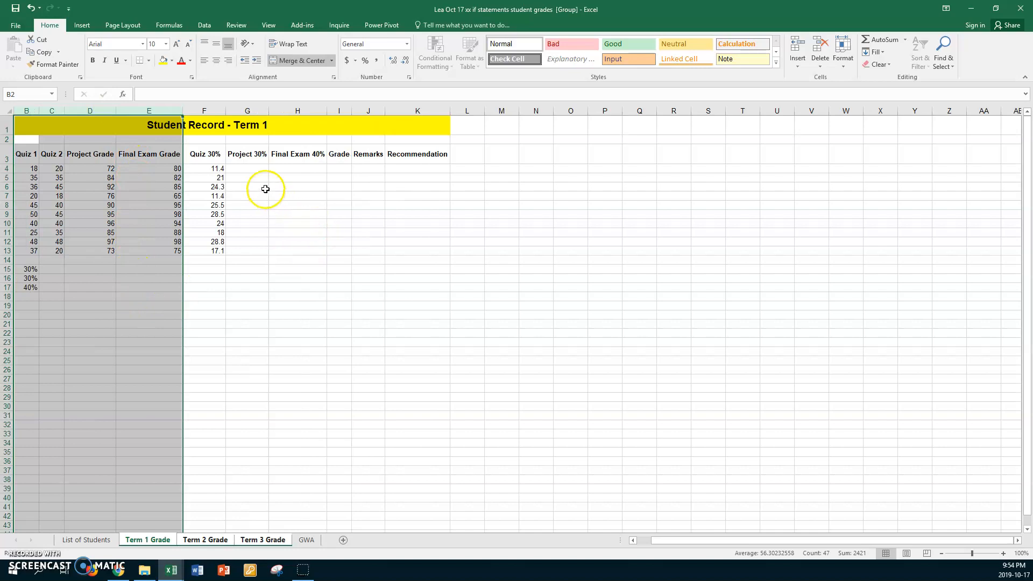
# Enter the Project 30% formula =D4*$B$16 in G4 and fill it down to G13
pyautogui.click(256, 168)
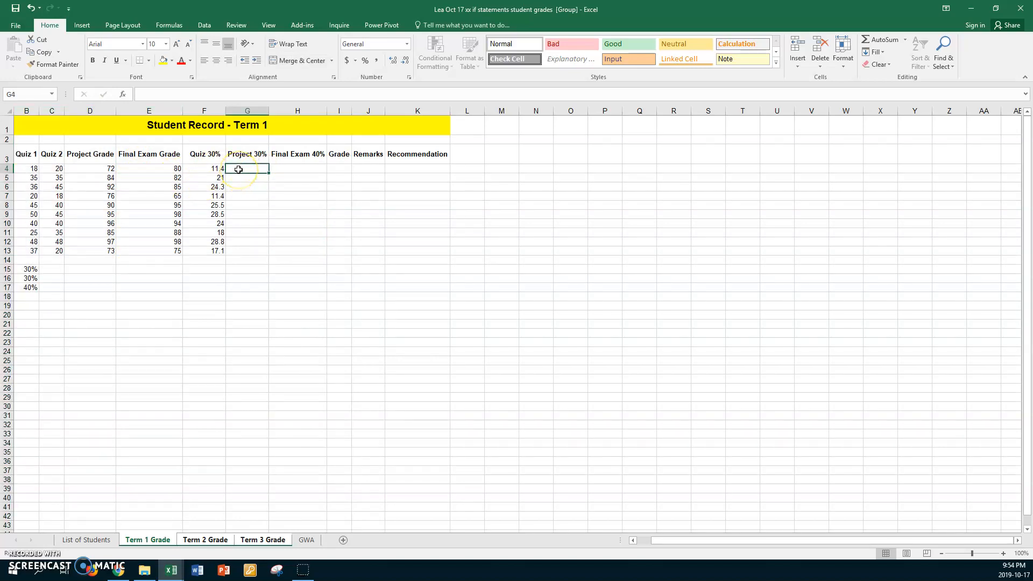
pyautogui.write('=')
pyautogui.click(105, 169)
pyautogui.write('*')
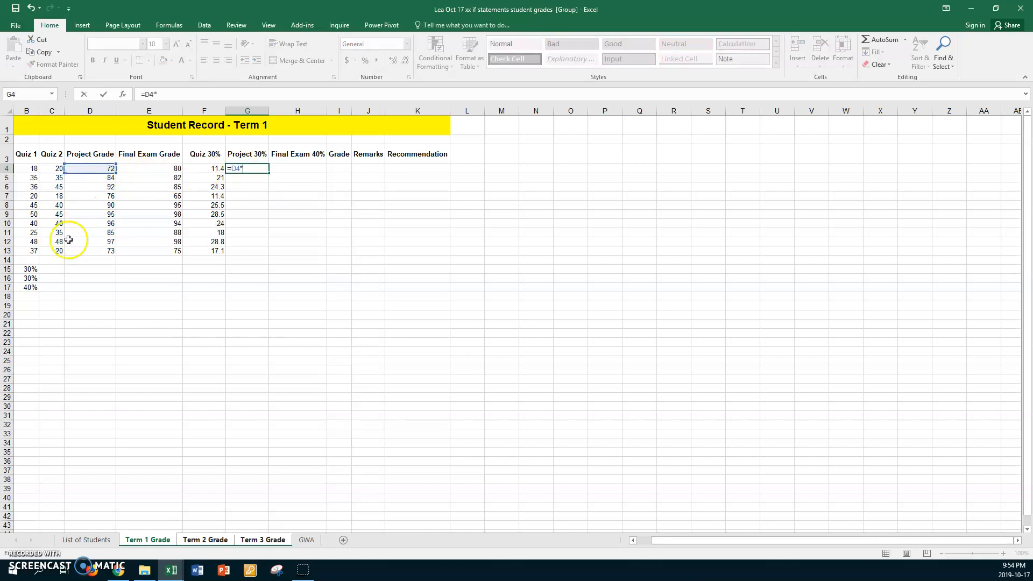
pyautogui.click(26, 278)
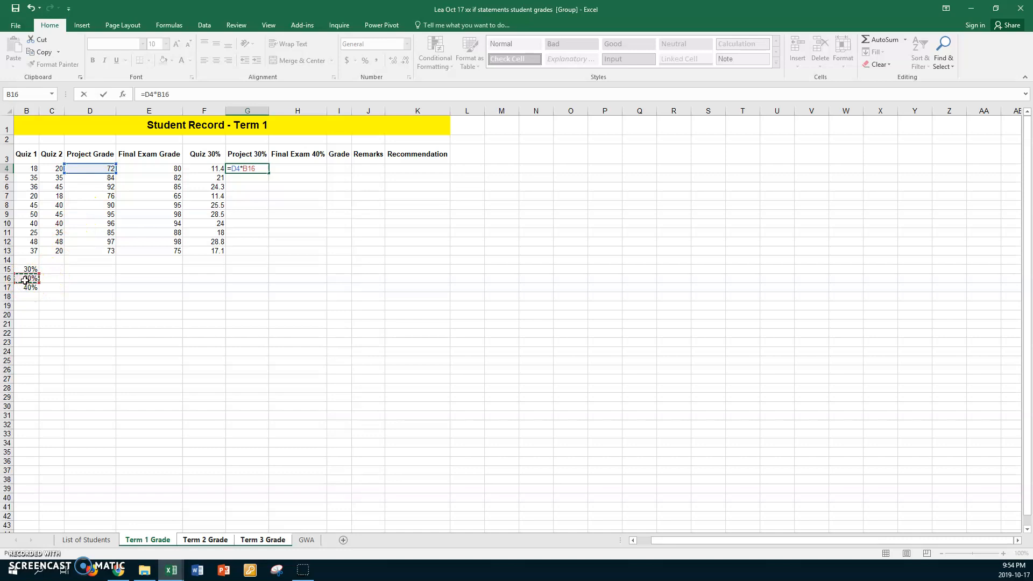
pyautogui.press('Return')
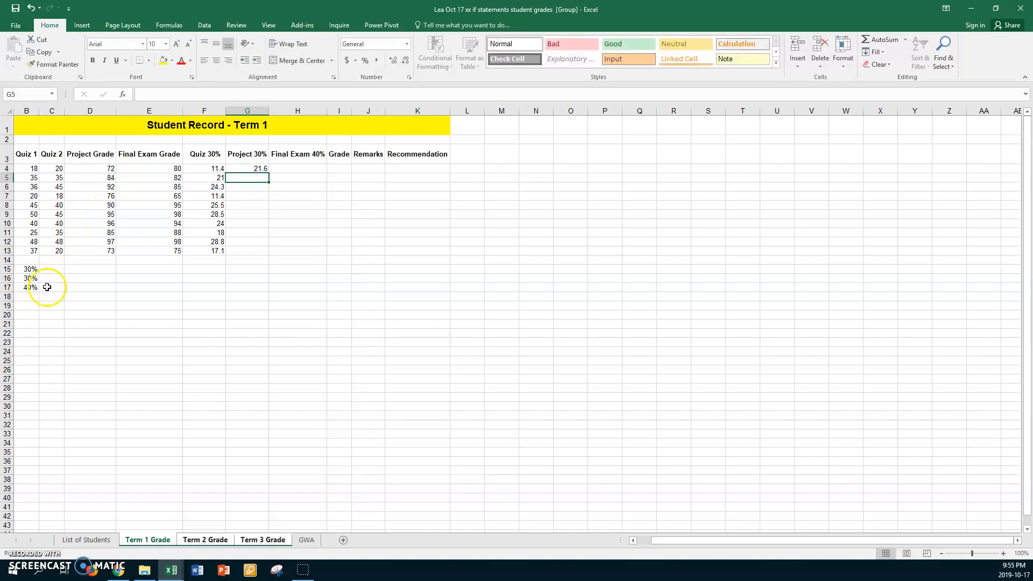
pyautogui.click(240, 168)
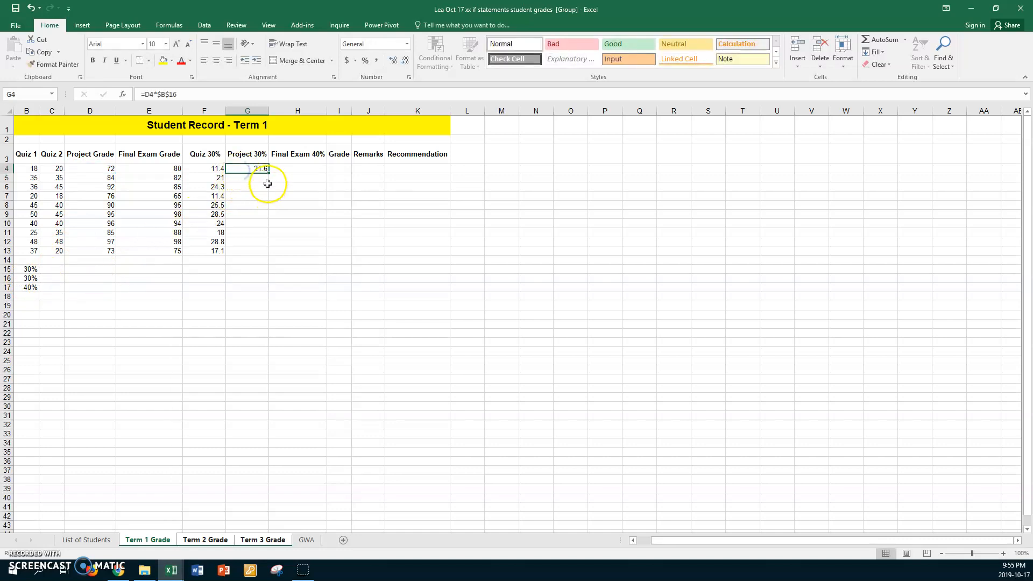
pyautogui.moveTo(270, 174); pyautogui.dragTo(265, 255)
# Enter the Final Exam 40% formula =E4*$B$17 in H4 and fill it down to H13
pyautogui.click(297, 168)
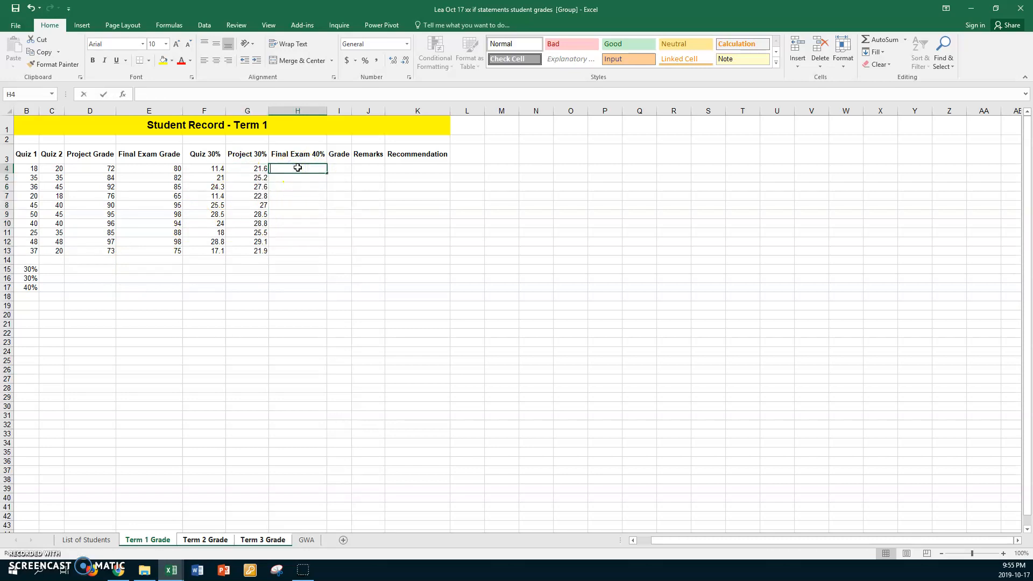
pyautogui.write('=')
pyautogui.click(161, 169)
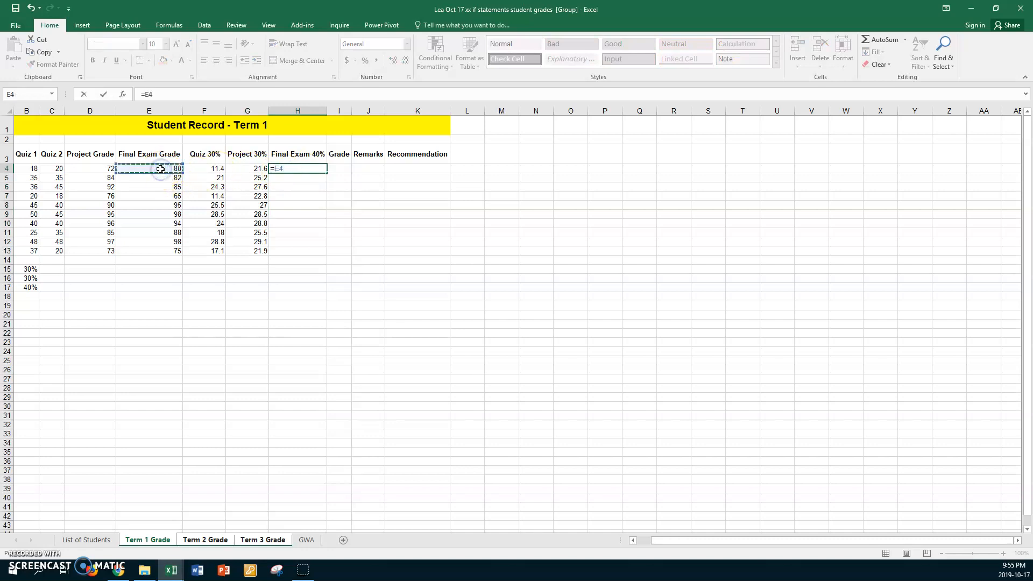
pyautogui.write('*')
pyautogui.click(28, 288)
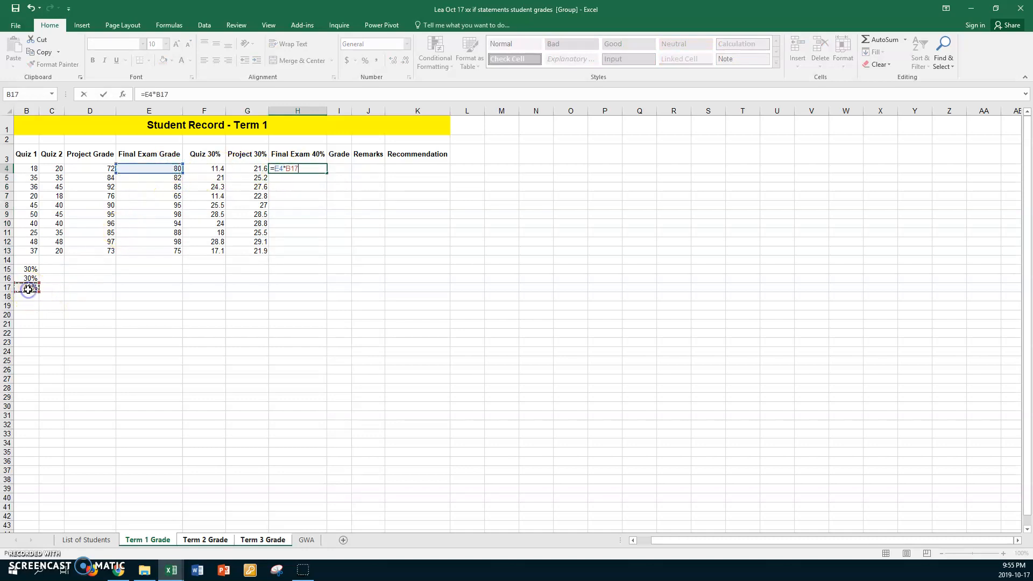
pyautogui.press('F4')
pyautogui.press('Return')
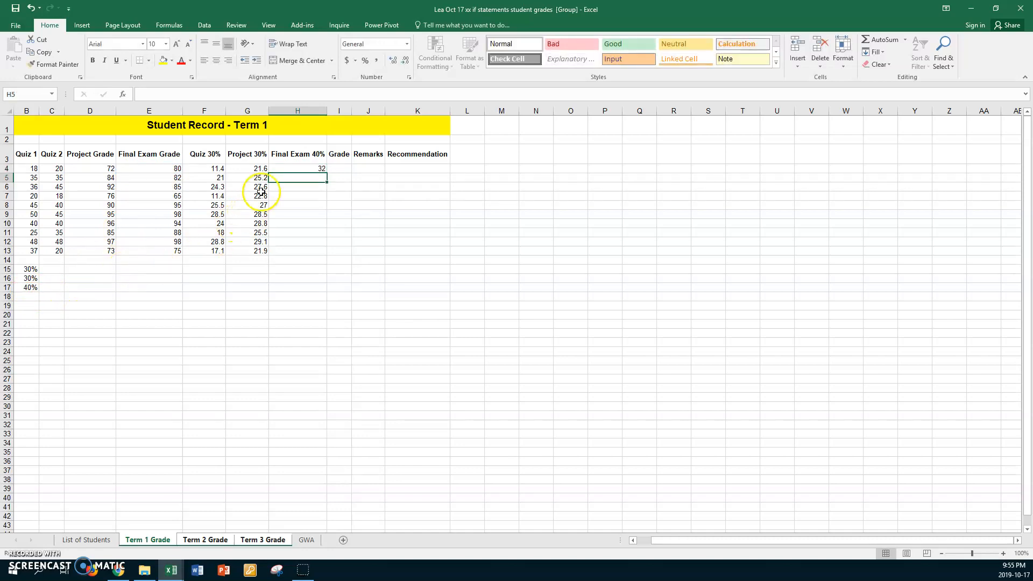
pyautogui.click(285, 168)
pyautogui.moveTo(328, 173); pyautogui.dragTo(322, 252)
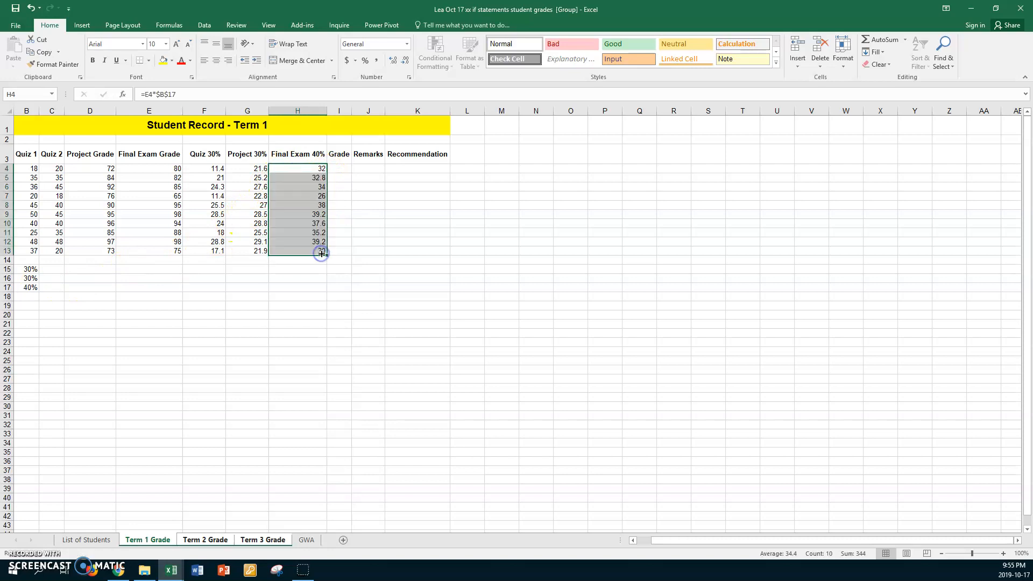
# Widen the Grade column, then enter =SUM(F4:H4) in I4 and fill it down to I13
pyautogui.moveTo(352, 111); pyautogui.dragTo(382, 111)
pyautogui.click(346, 167)
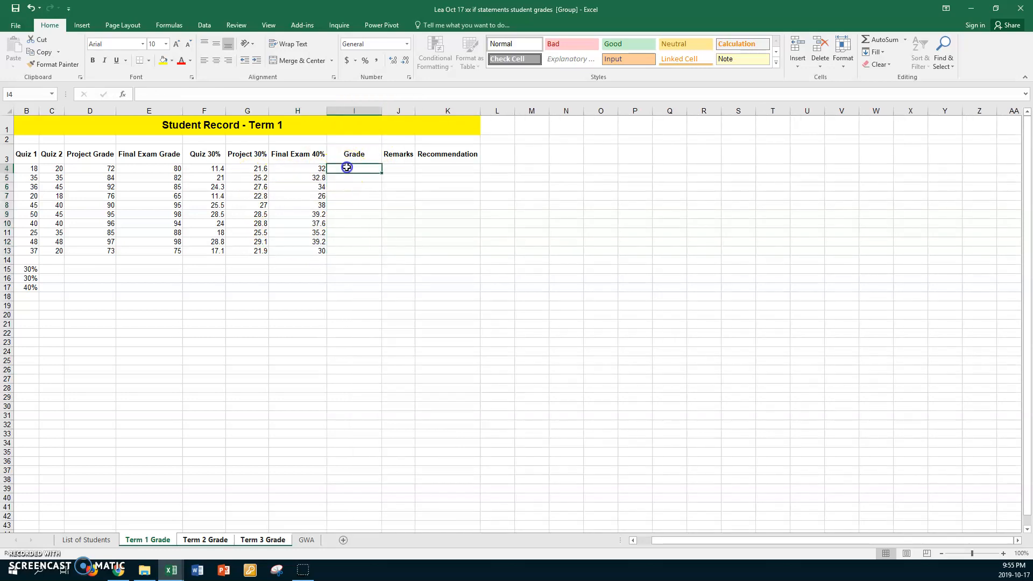
pyautogui.write('=s')
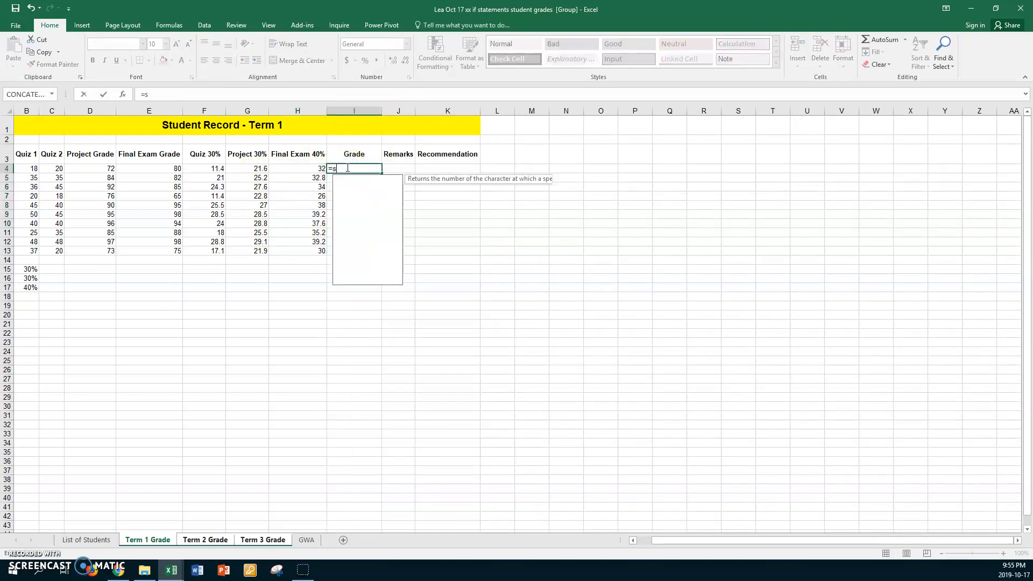
pyautogui.write('um(')
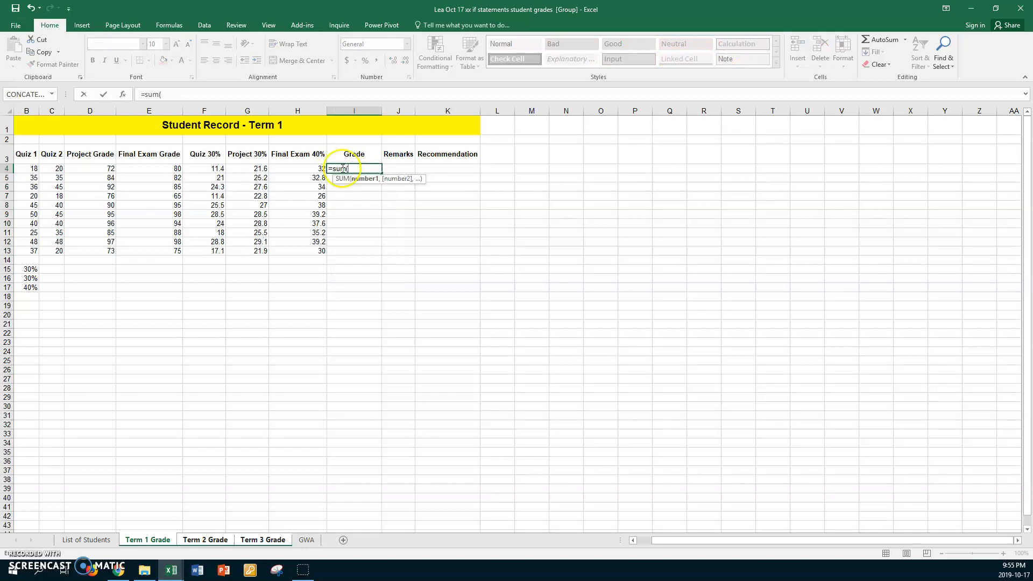
pyautogui.click(198, 168)
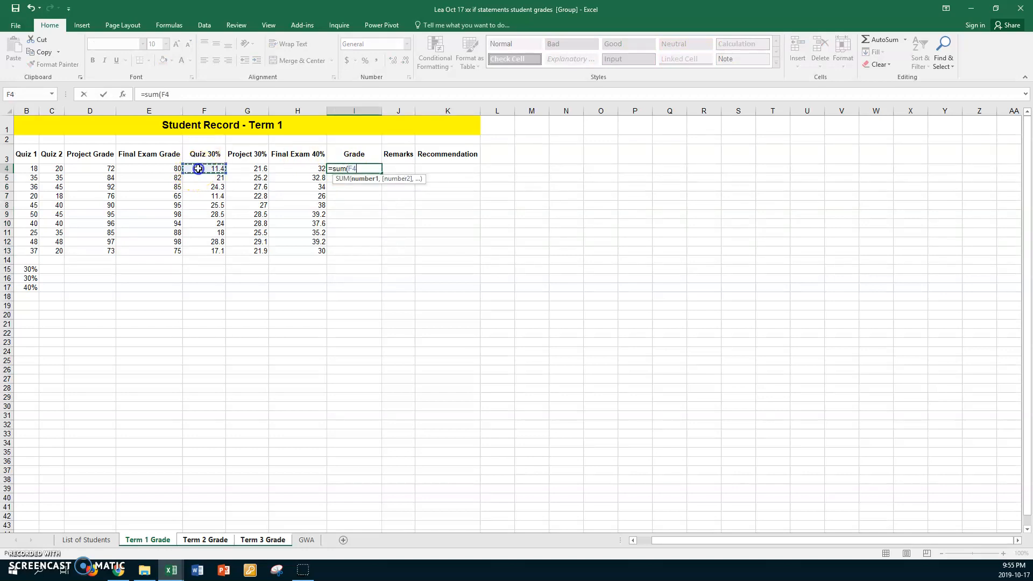
pyautogui.moveTo(198, 169); pyautogui.dragTo(287, 169)
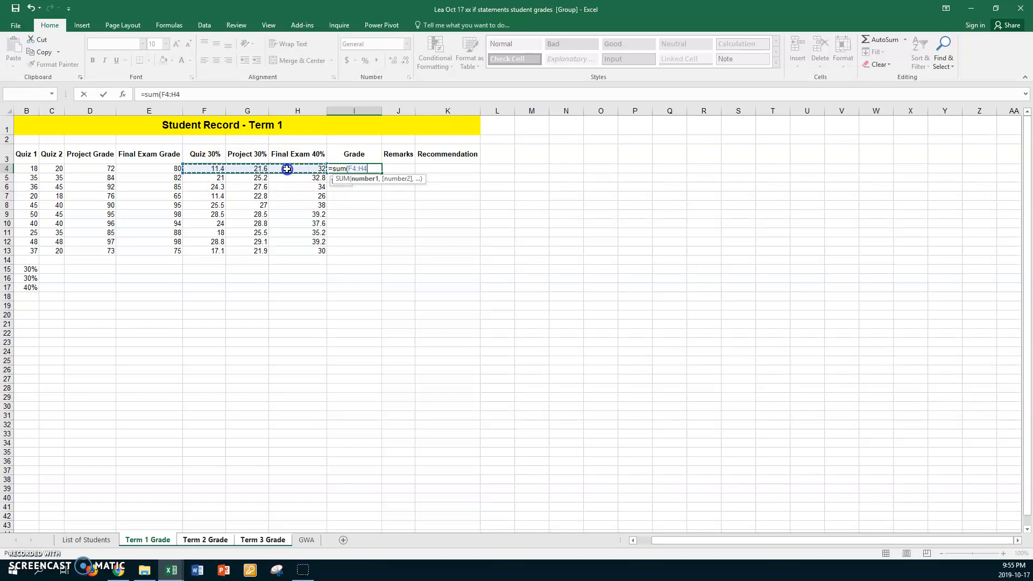
pyautogui.press('Return')
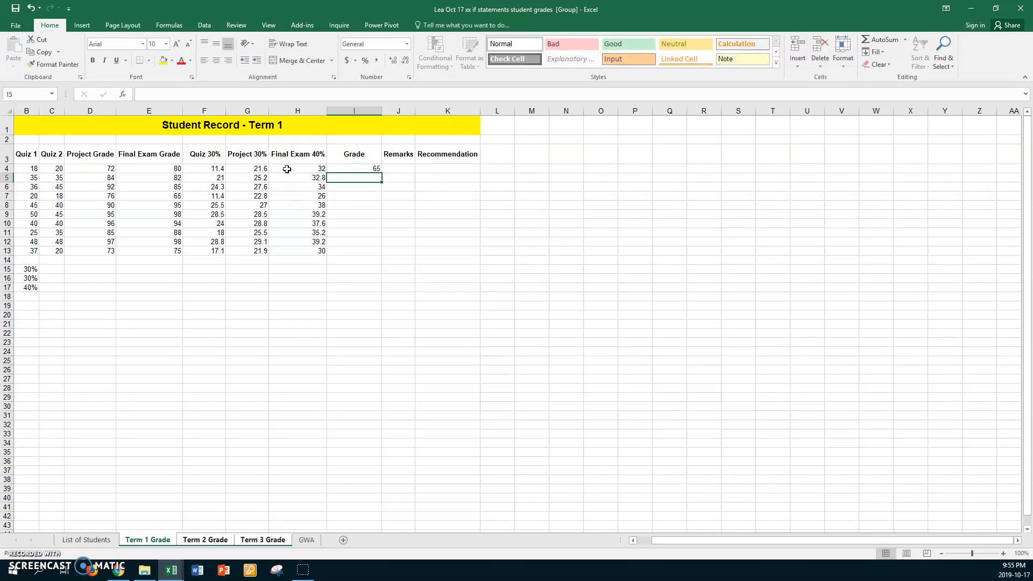
pyautogui.click(336, 168)
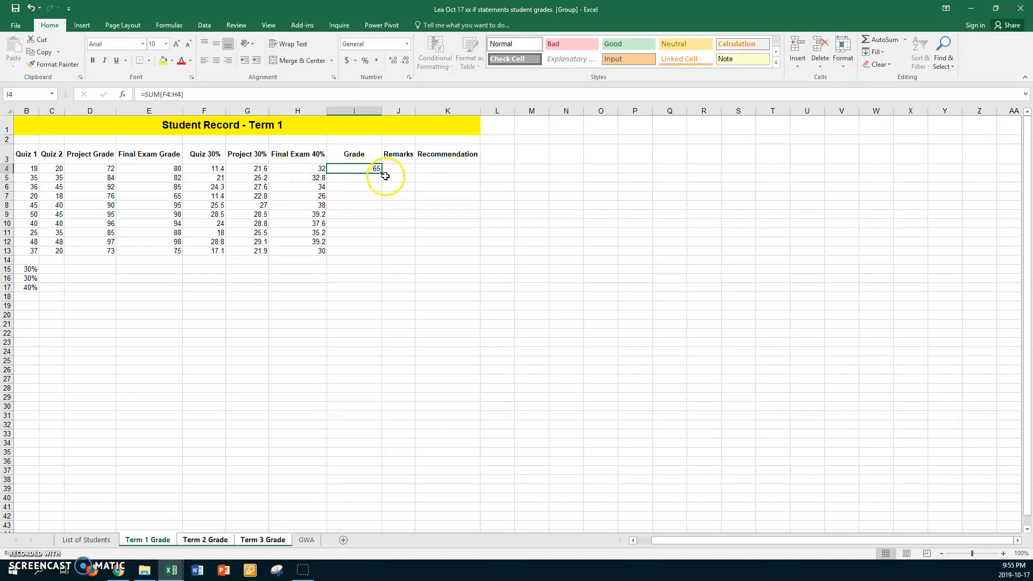
pyautogui.moveTo(381, 172); pyautogui.dragTo(378, 253)
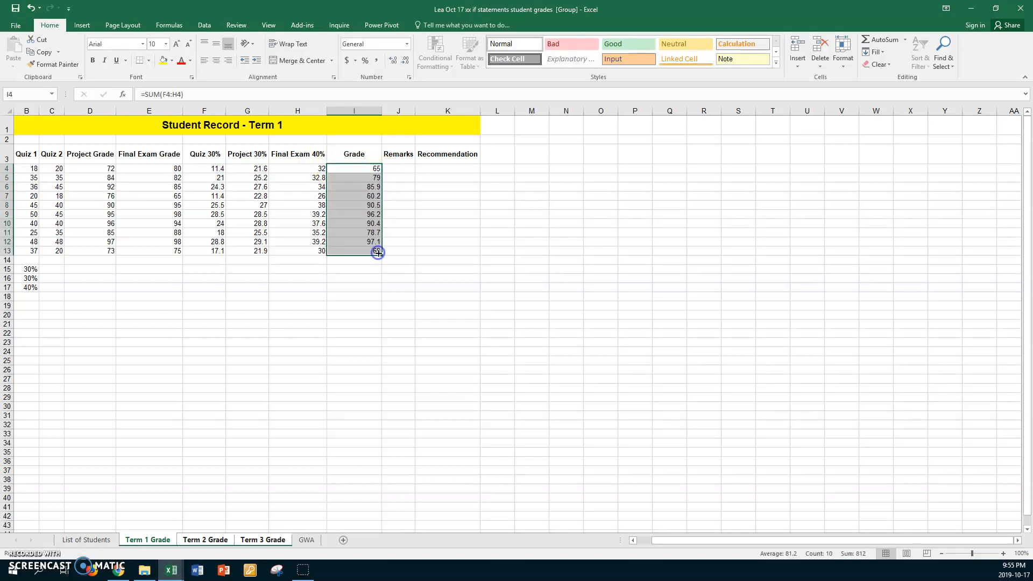
# Format the computed scores in F4:I13 to show two decimal places
pyautogui.click(202, 171)
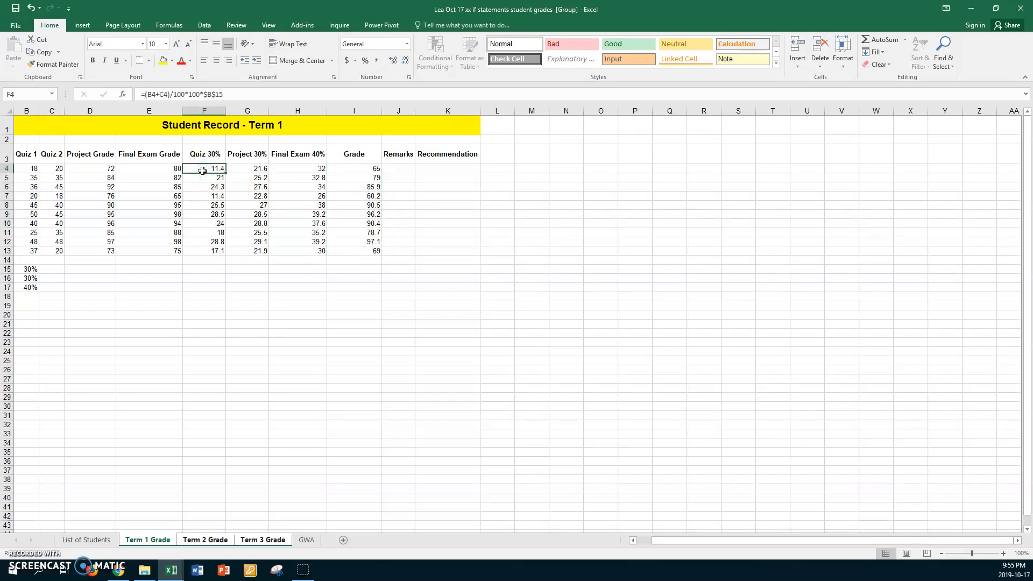
pyautogui.keyDown('shift'); pyautogui.click(349, 249); pyautogui.keyUp('shift')
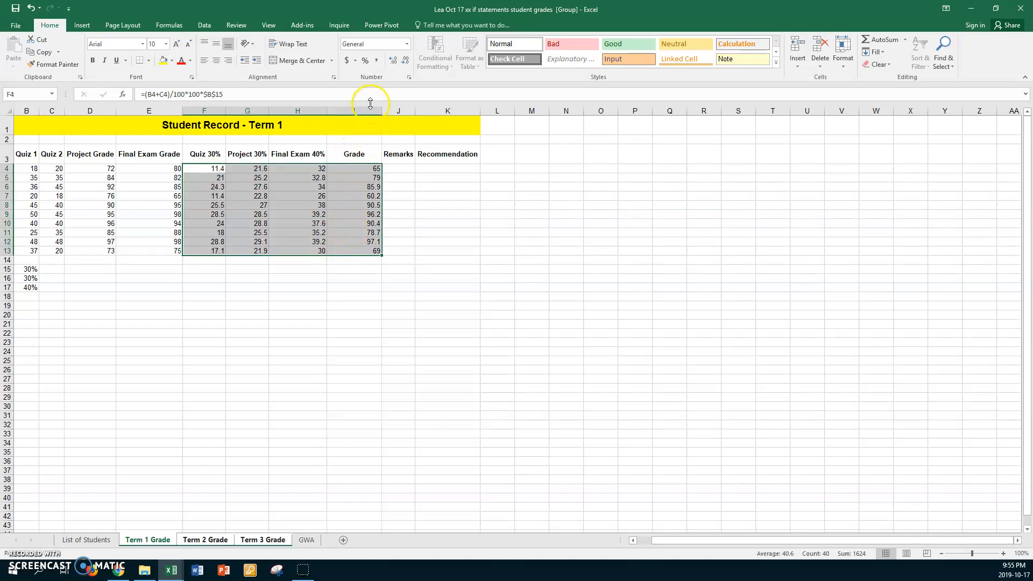
pyautogui.click(394, 59)
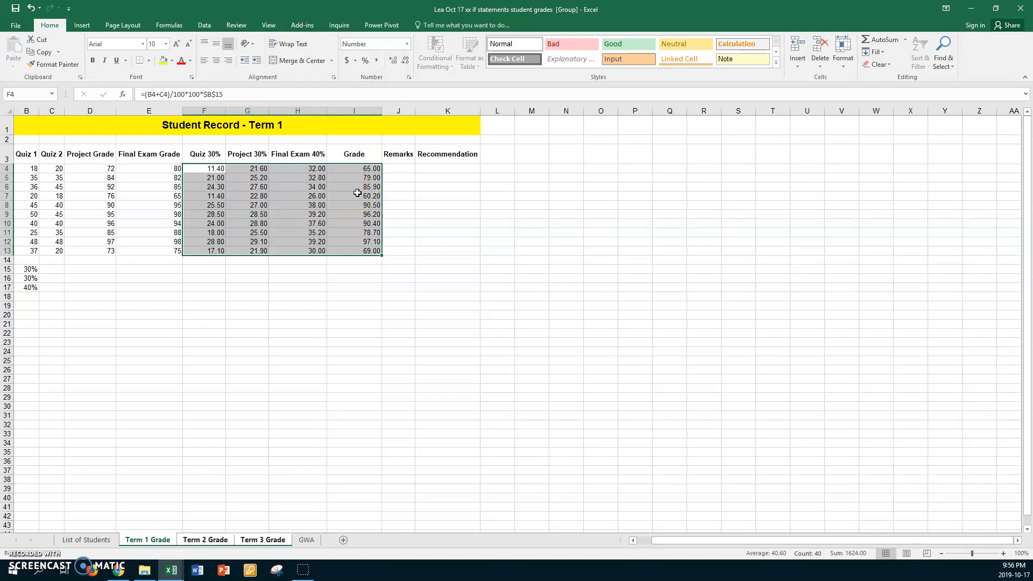
# Enter =IF(I4<75,"Fail","Pass") in the Remarks cell J4 and fill it down to J13
pyautogui.click(398, 169)
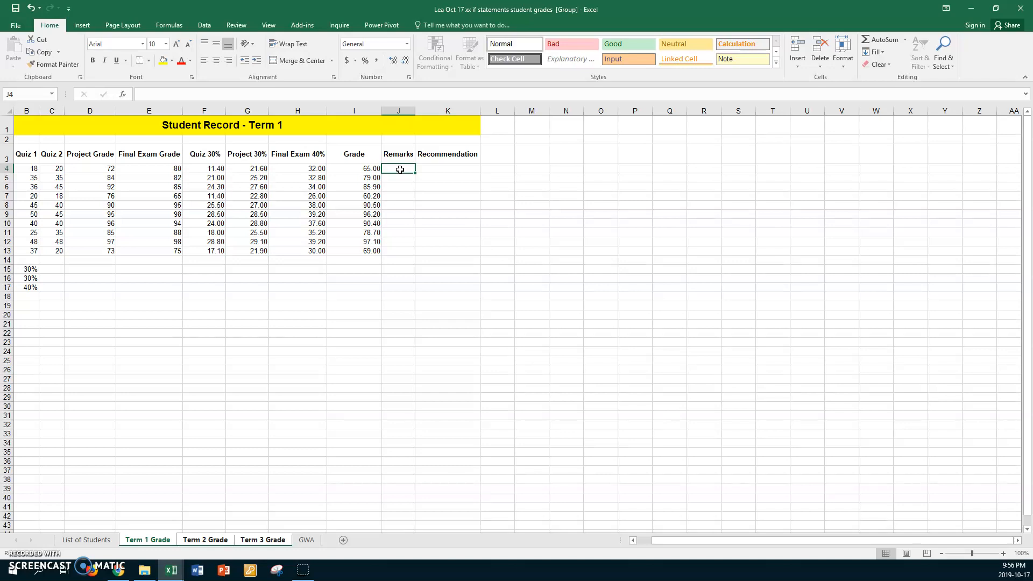
pyautogui.write('=if')
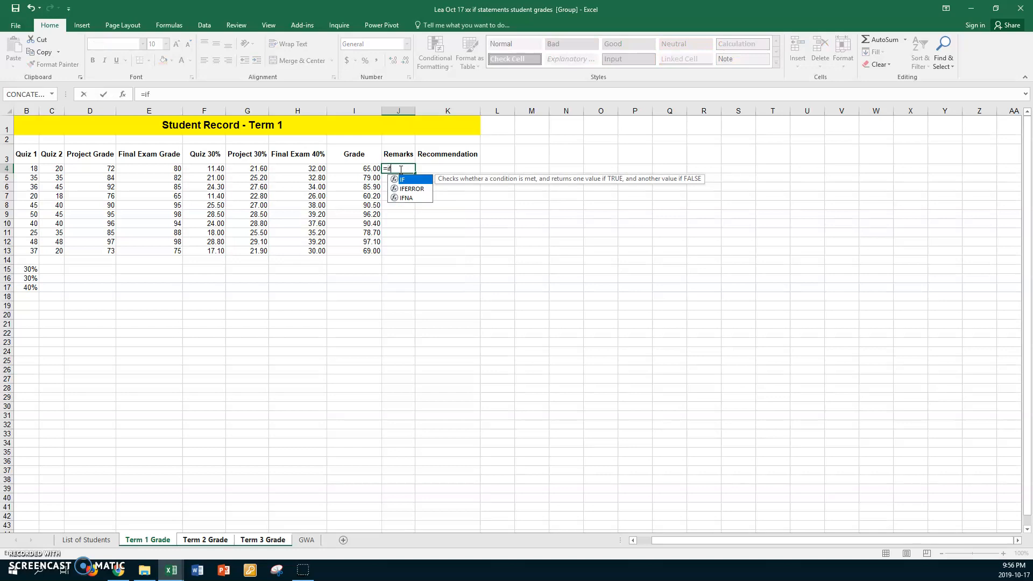
pyautogui.write('(')
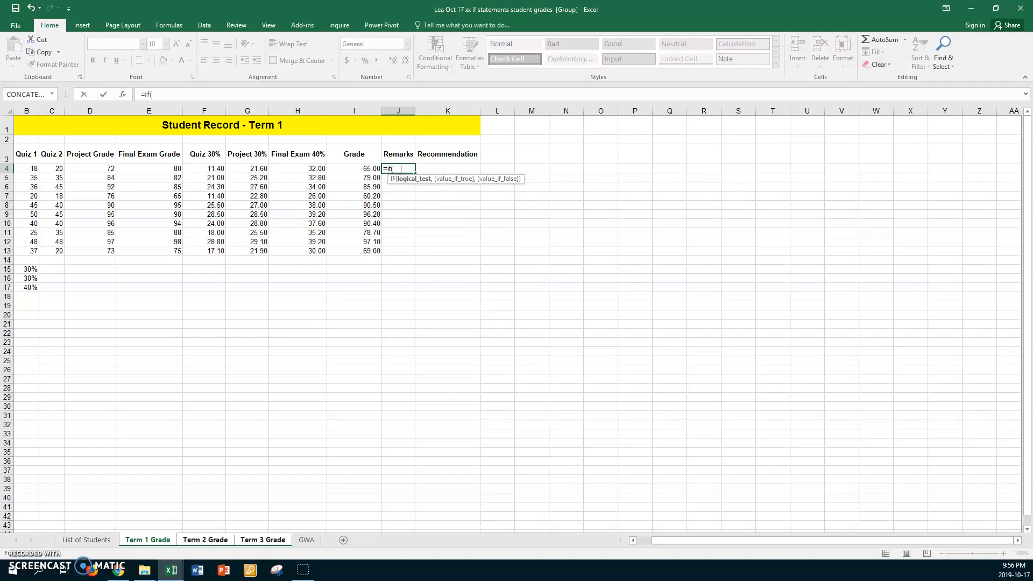
pyautogui.click(341, 170)
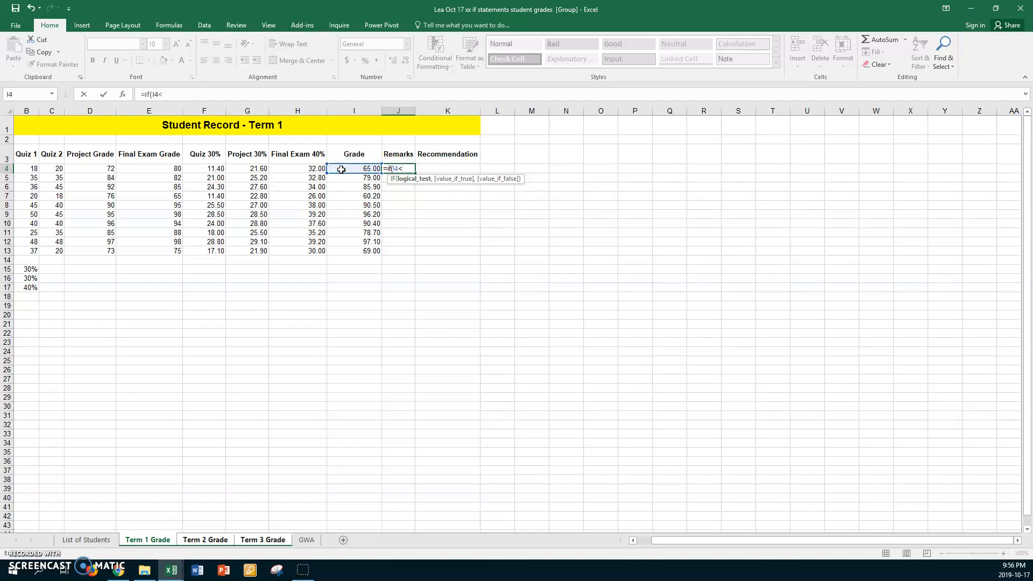
pyautogui.write(',')
pyautogui.write(',"Pass')
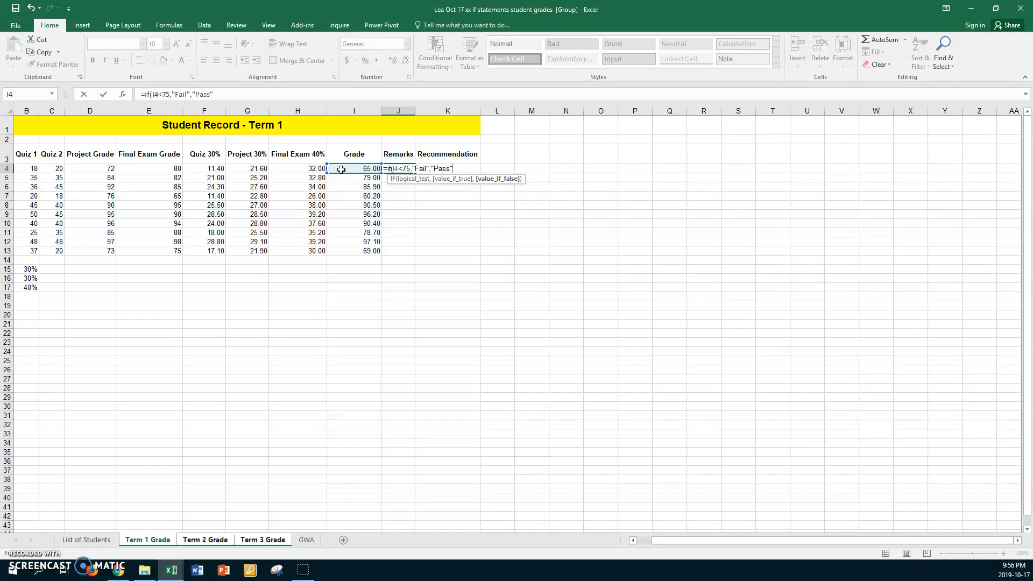
pyautogui.press('Return')
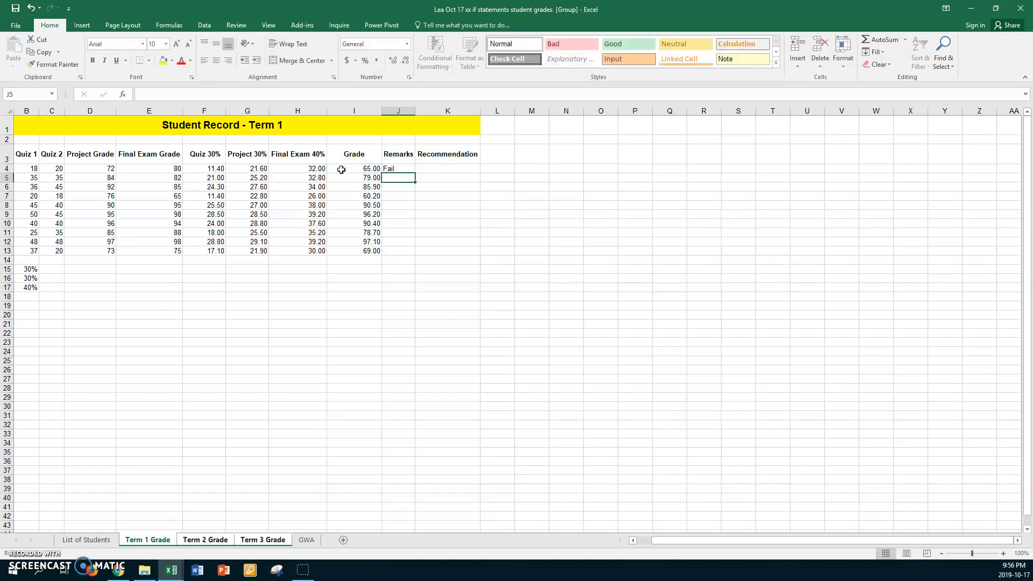
pyautogui.click(409, 168)
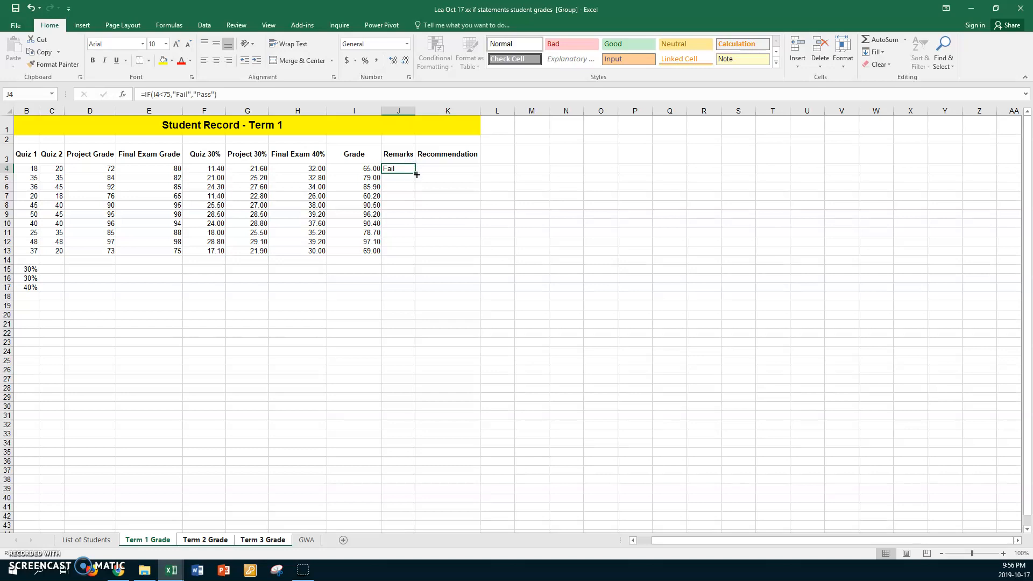
pyautogui.moveTo(417, 175); pyautogui.dragTo(414, 256)
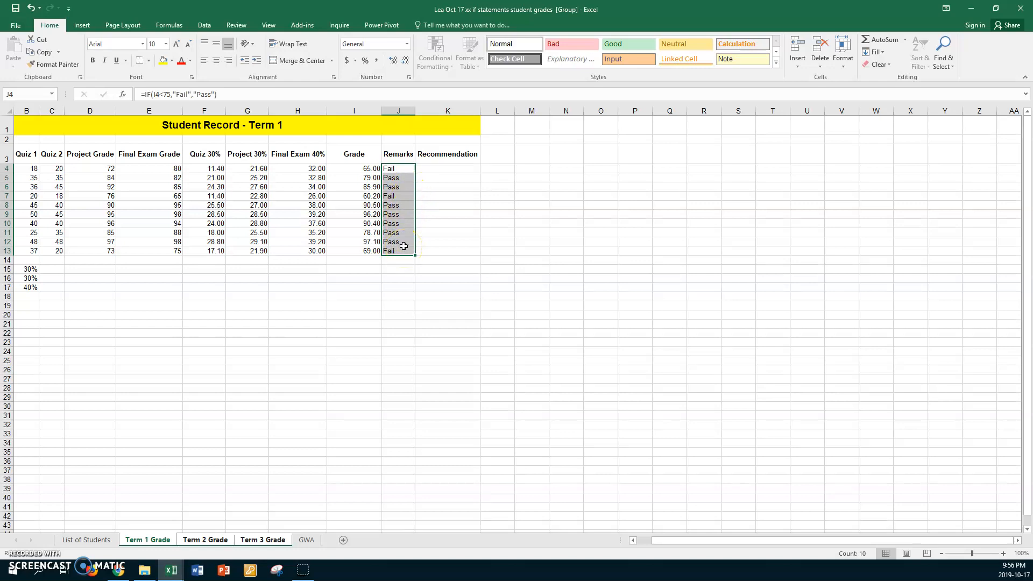
# Enter =IF(I4<80,"Study Harder", "Keep up the goood work!") in the Recommendation cell K4
pyautogui.click(432, 169)
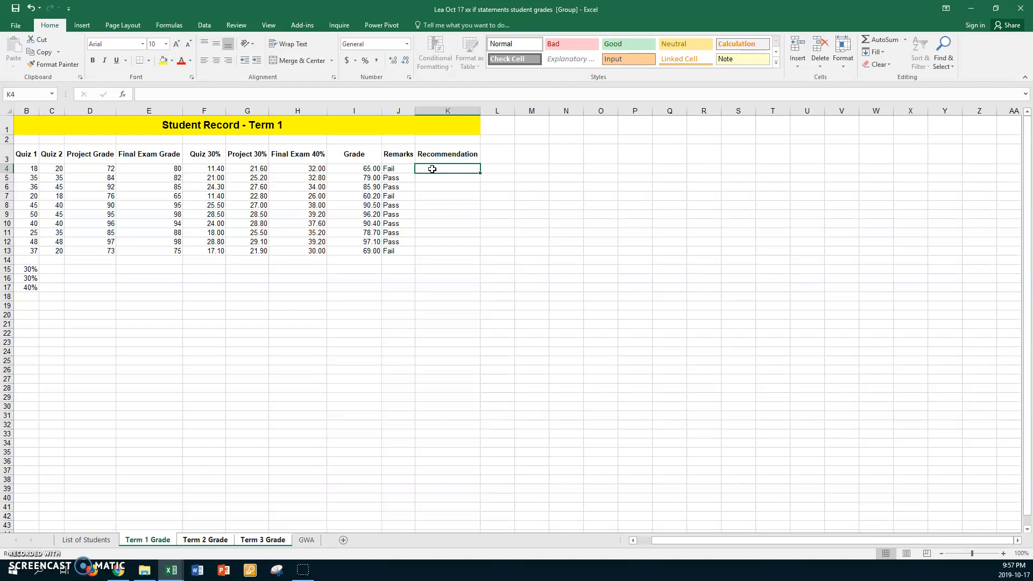
pyautogui.write('=')
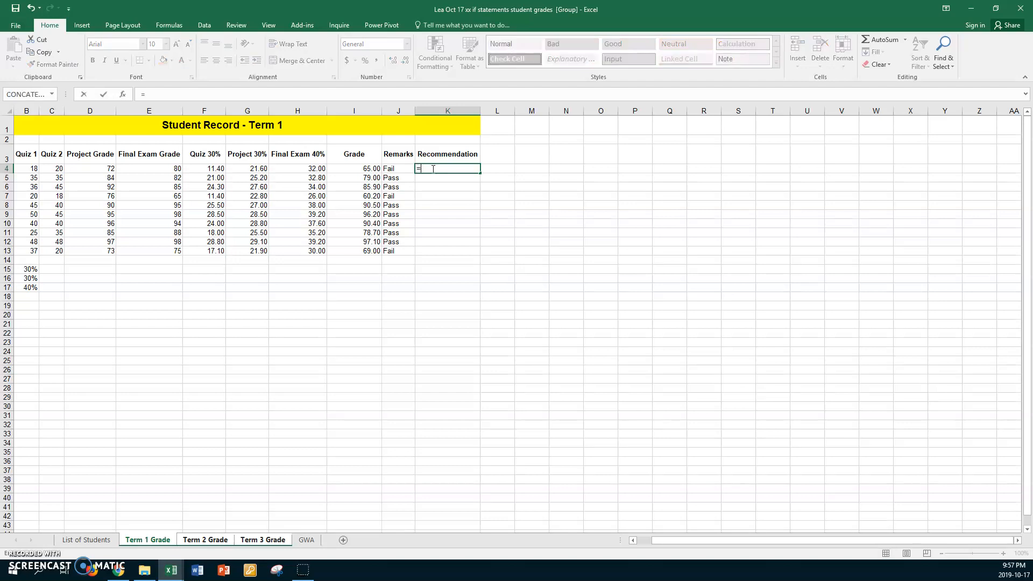
pyautogui.write('if(')
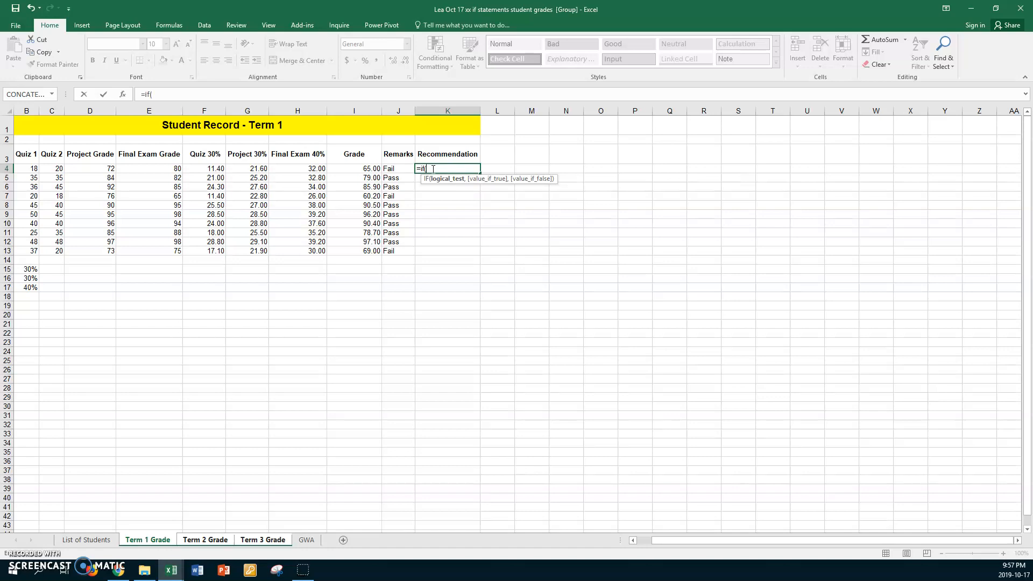
pyautogui.click(345, 169)
pyautogui.write('<')
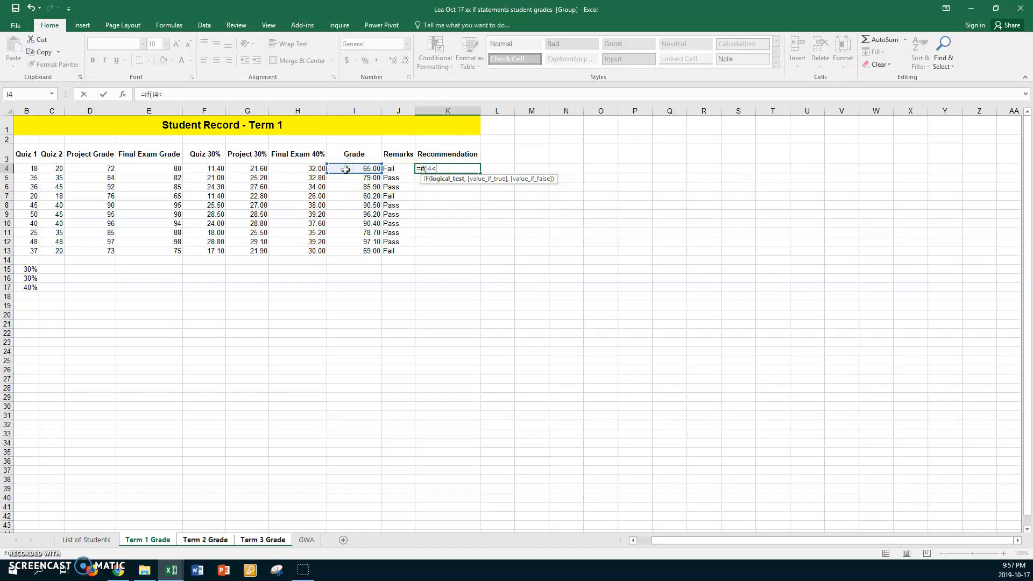
pyautogui.write('80,"Study Ha')
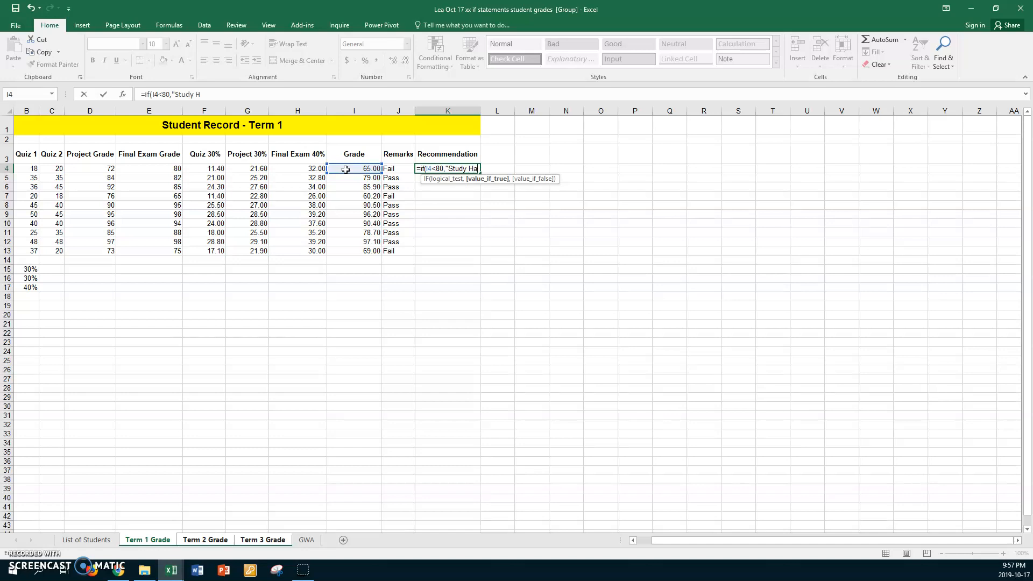
pyautogui.write(', "Keep up the goood work!"')
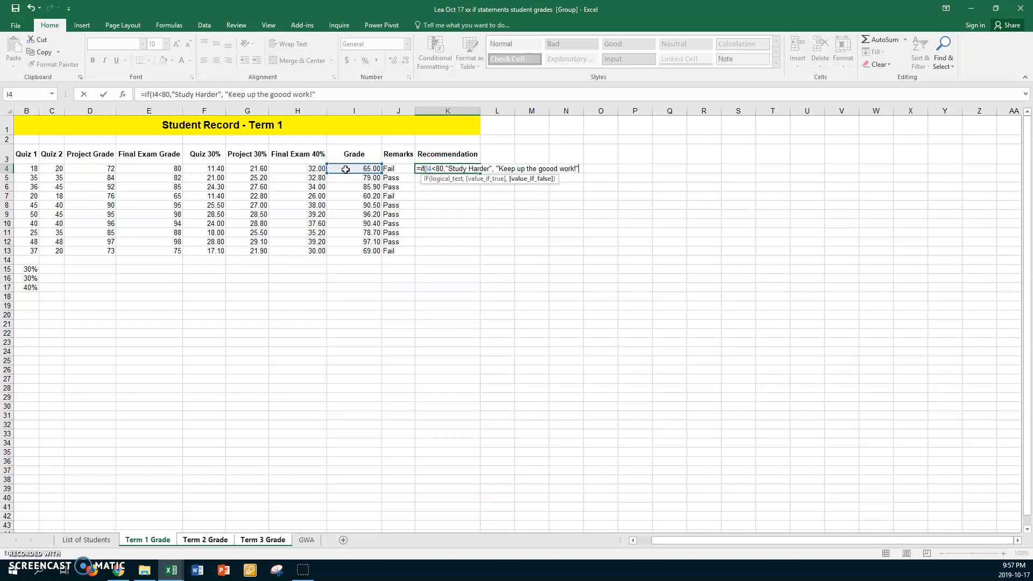
pyautogui.press('Return')
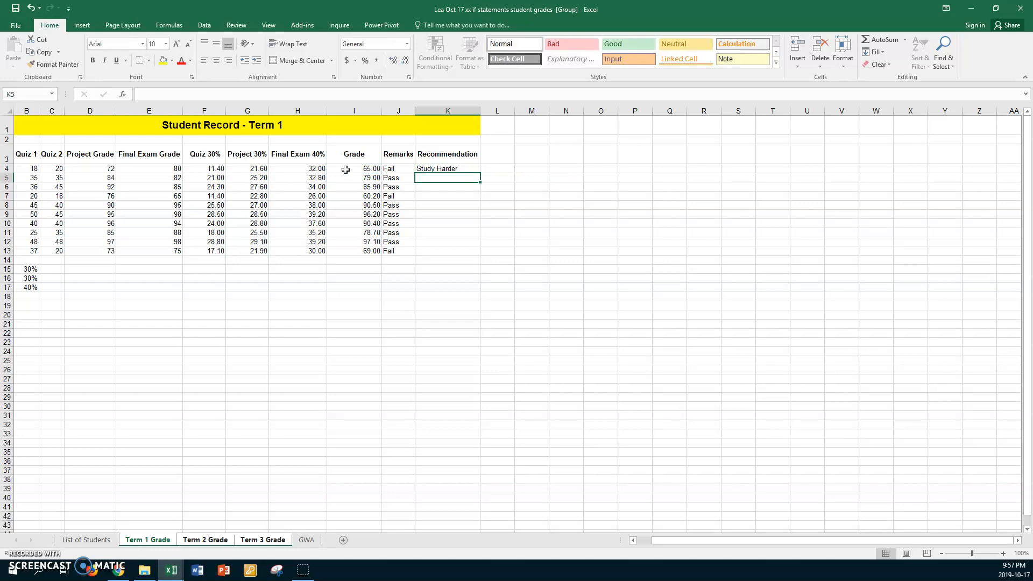
# Fill the K4 recommendation formula down to K13 and autofit the Recommendation column width
pyautogui.click(466, 169)
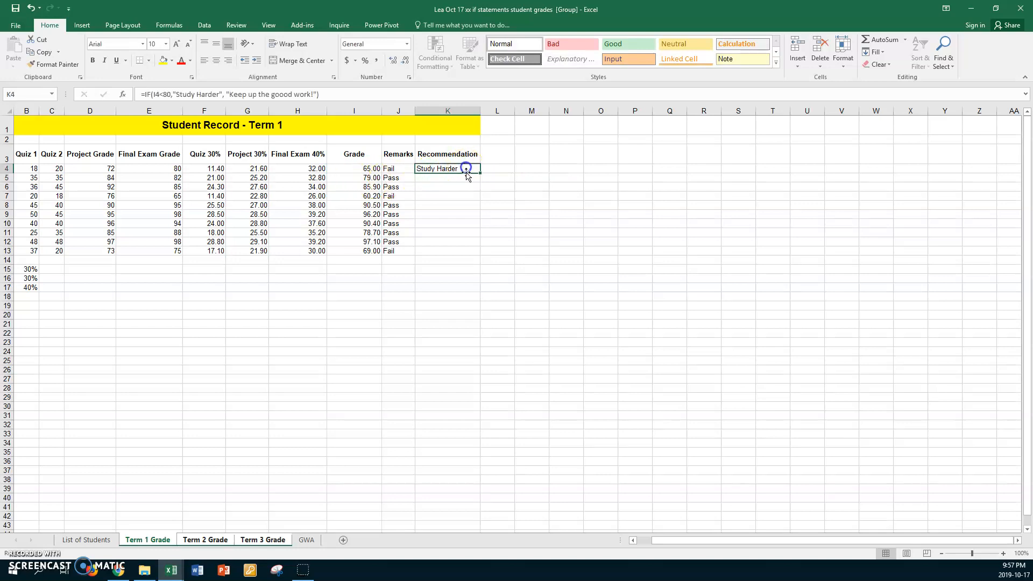
pyautogui.moveTo(480, 174); pyautogui.dragTo(477, 254)
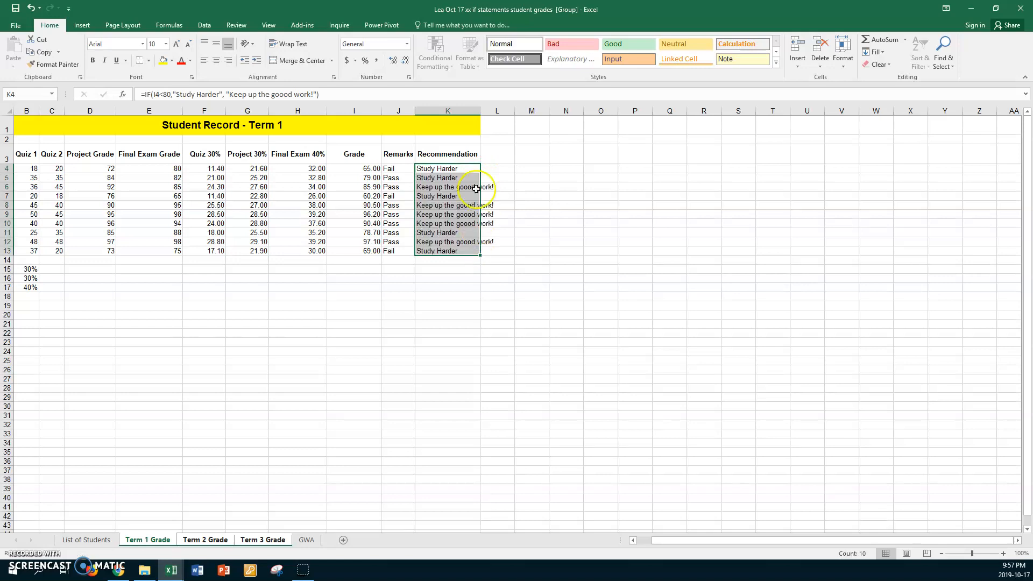
pyautogui.doubleClick(480, 110)
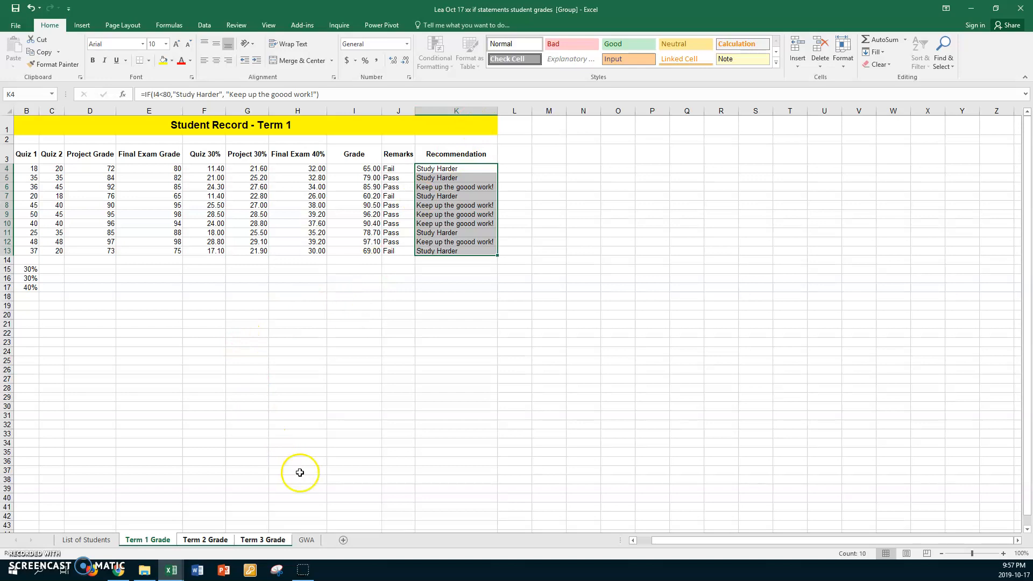
# Look through the GWA sheet and the three term grade sheets
pyautogui.click(307, 540)
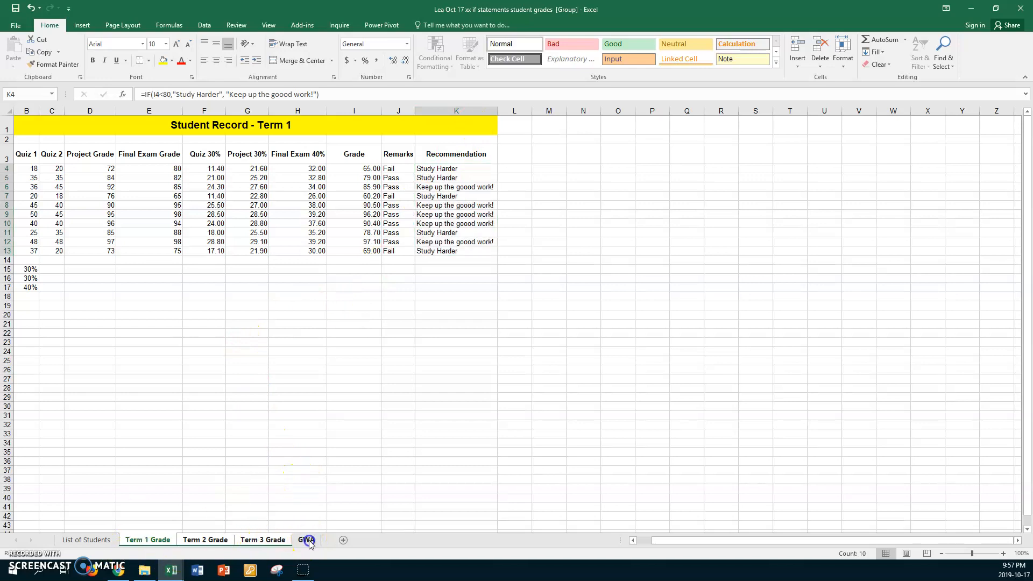
pyautogui.click(100, 200)
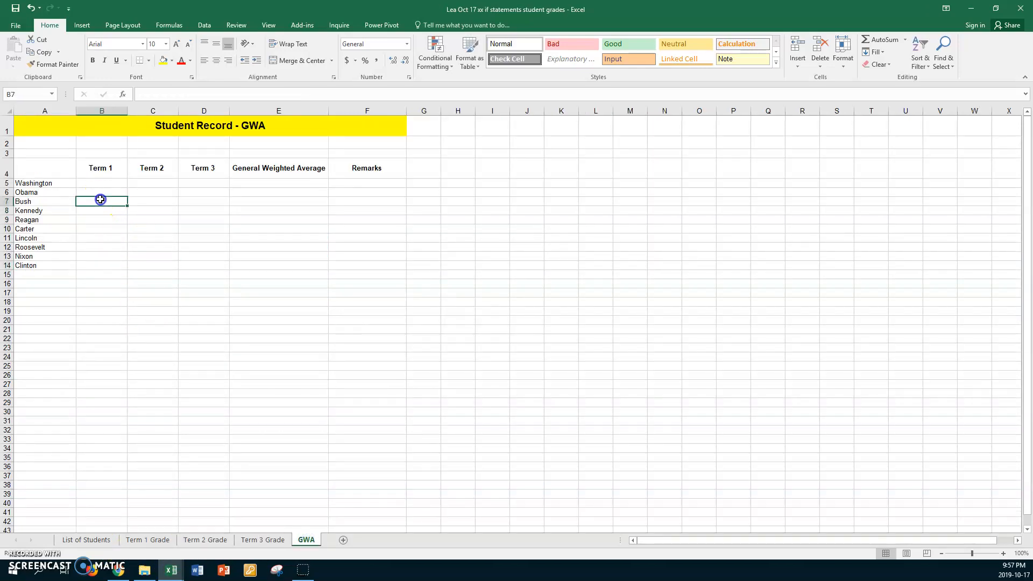
pyautogui.click(172, 209)
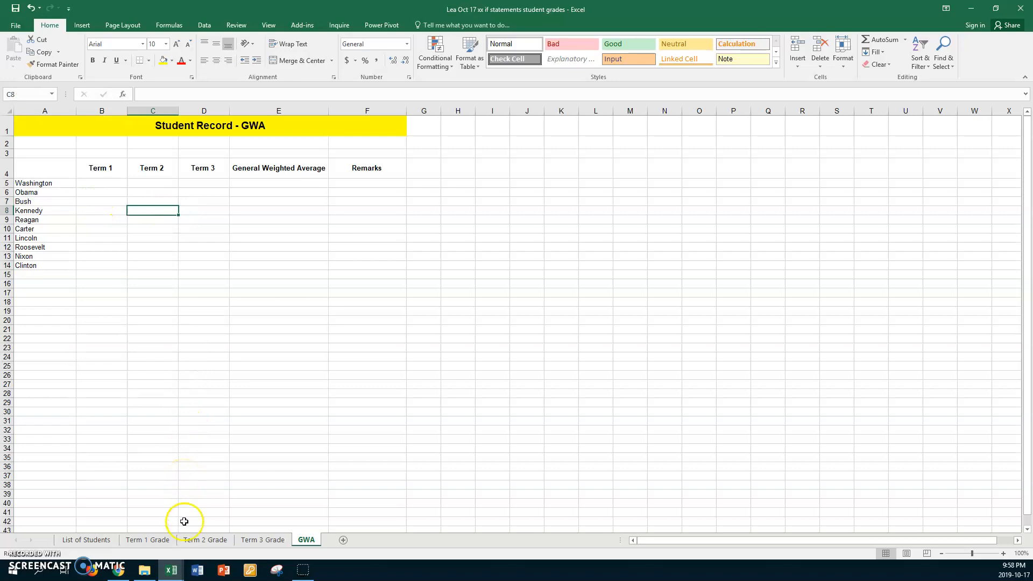
pyautogui.click(148, 540)
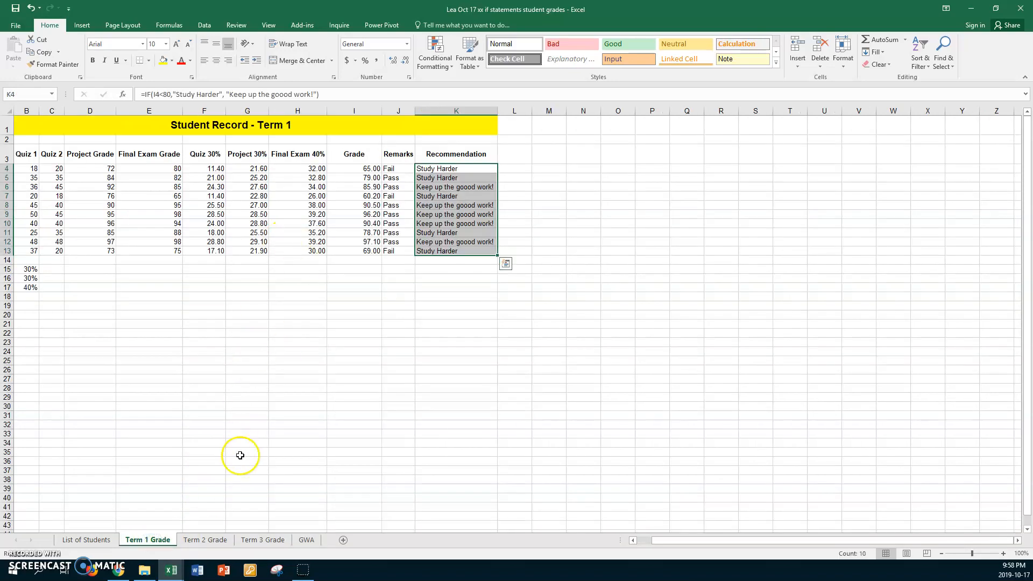
pyautogui.click(213, 539)
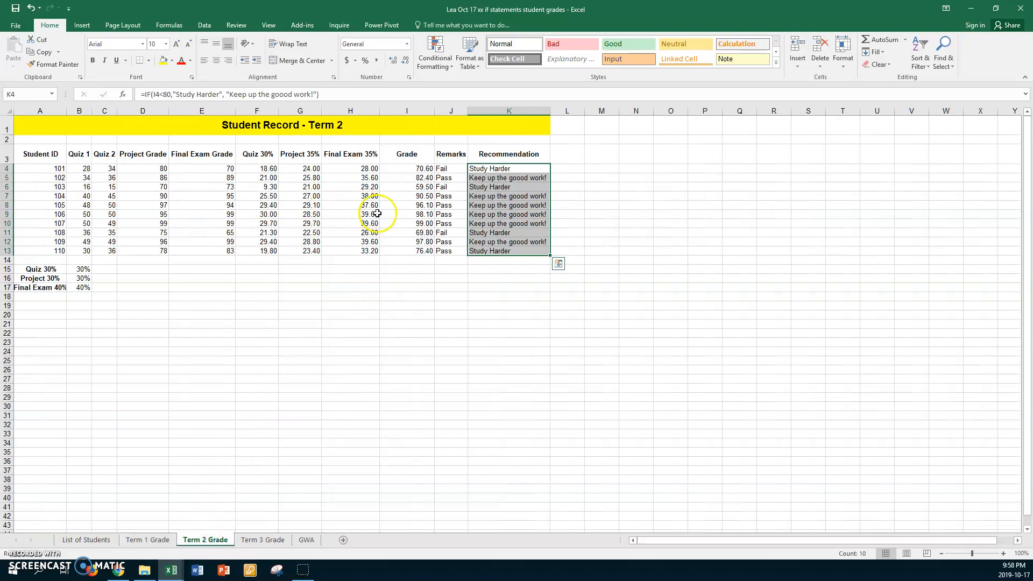
pyautogui.click(275, 538)
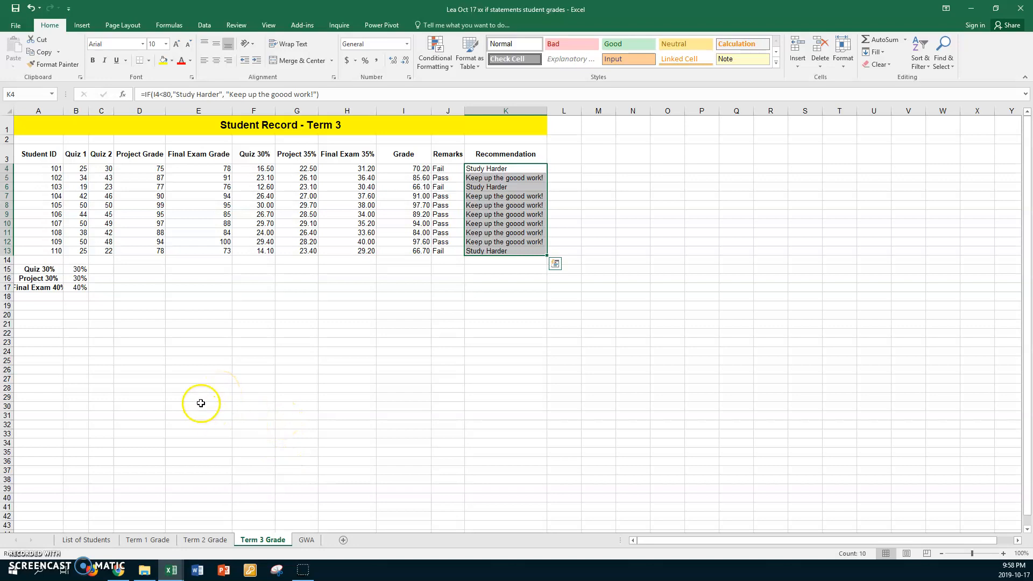
pyautogui.click(308, 539)
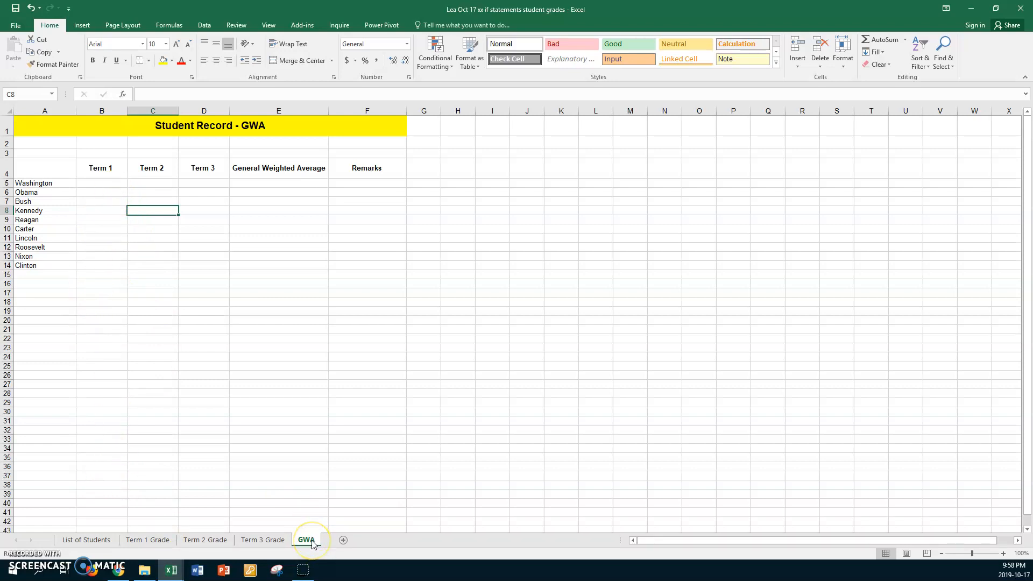
pyautogui.click(157, 541)
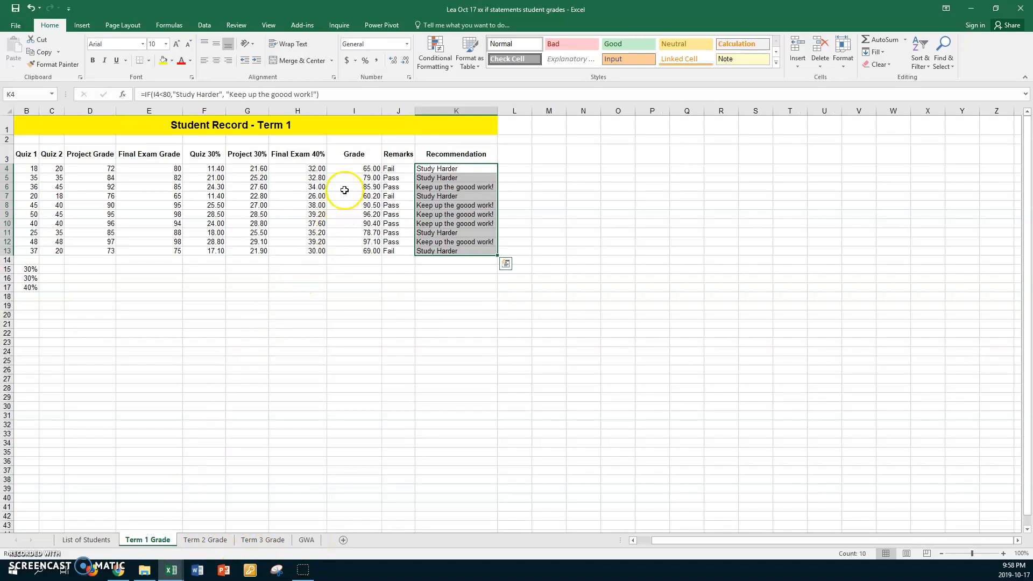
# Copy the Term 1 grades in I4:I13 and paste them as links into the GWA sheet's Term 1 column from B5
pyautogui.click(347, 168)
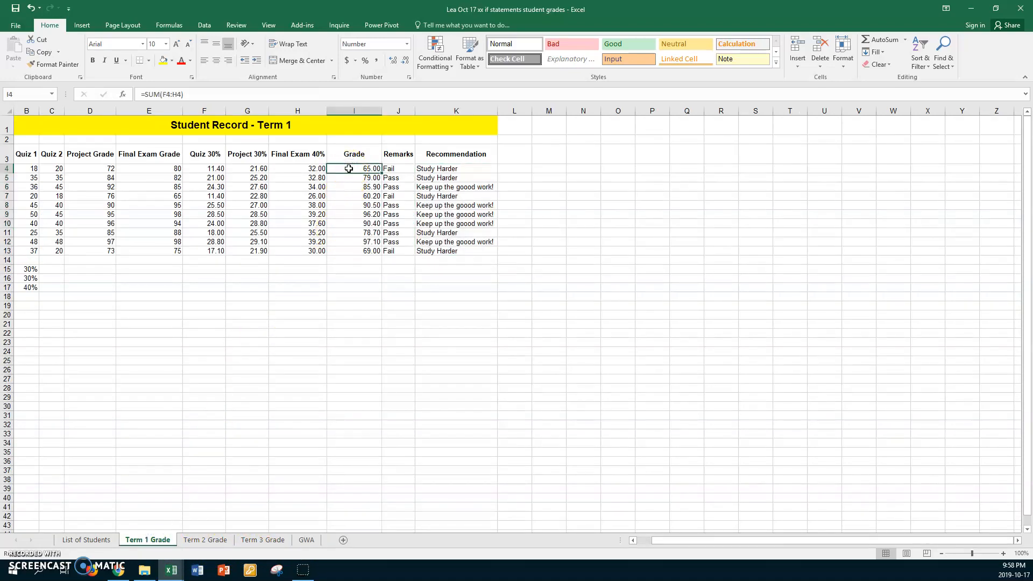
pyautogui.keyDown('shift'); pyautogui.click(358, 249); pyautogui.keyUp('shift')
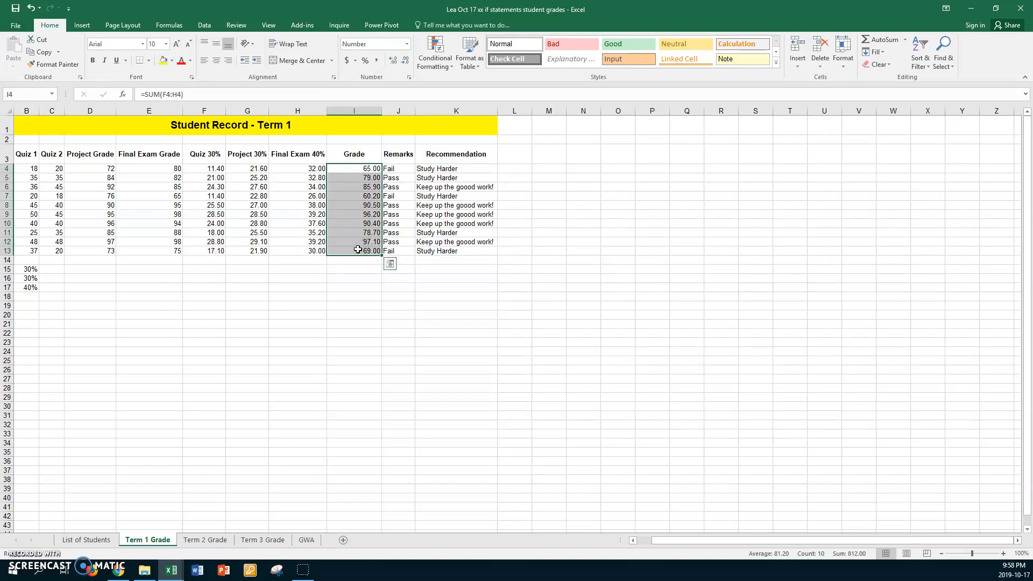
pyautogui.hotkey('ctrl', 'c')
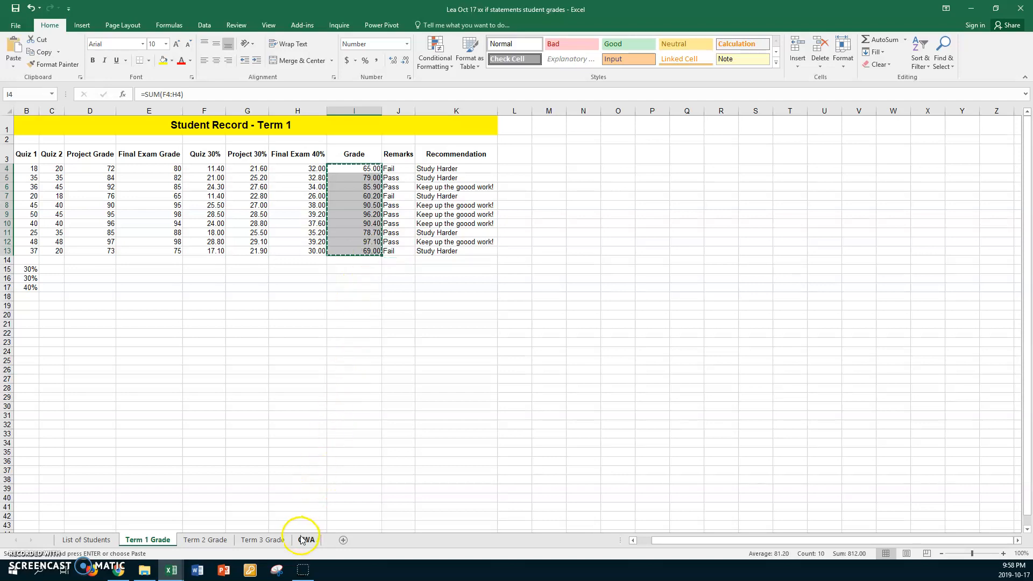
pyautogui.click(306, 539)
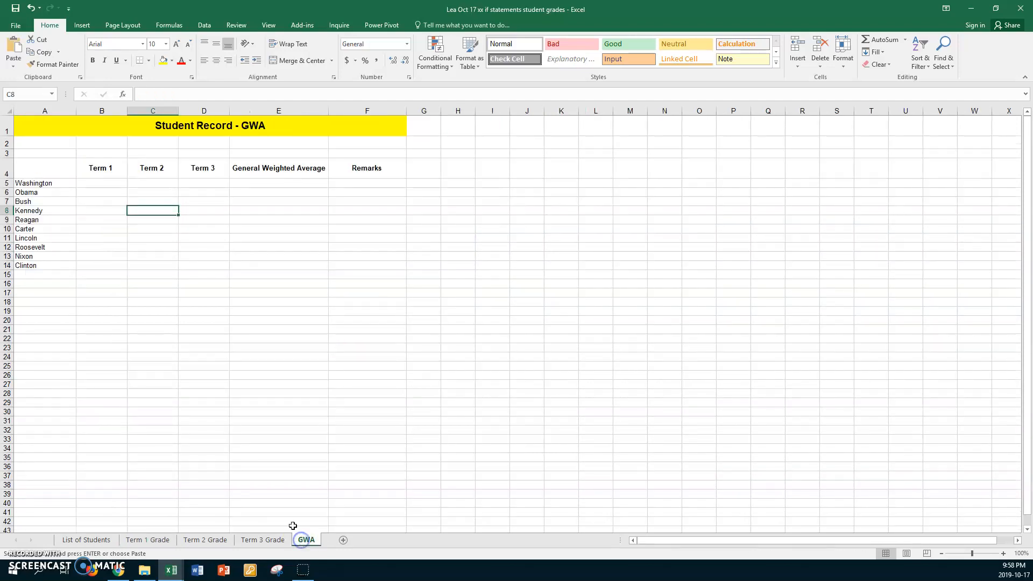
pyautogui.click(101, 183)
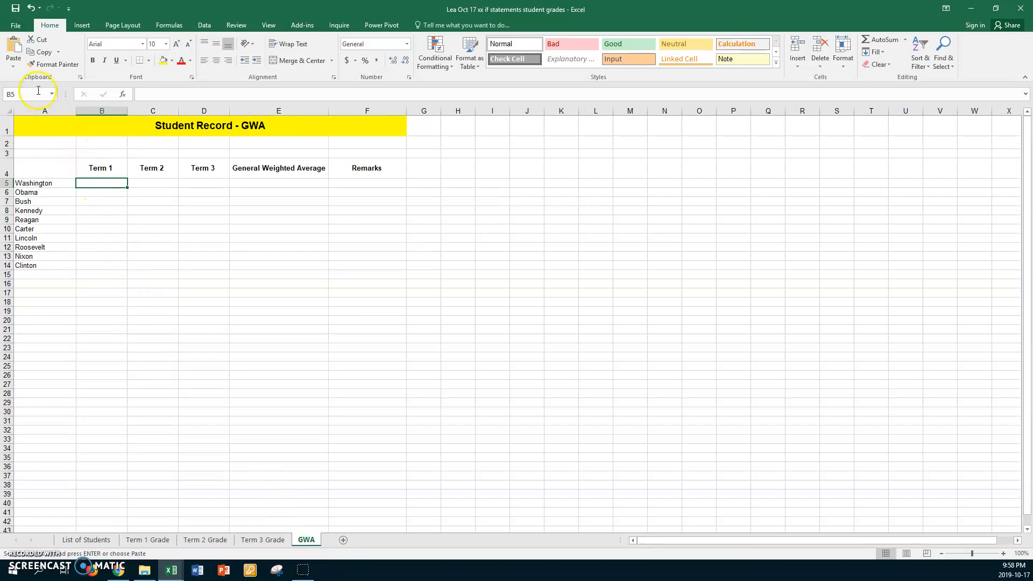
pyautogui.click(13, 66)
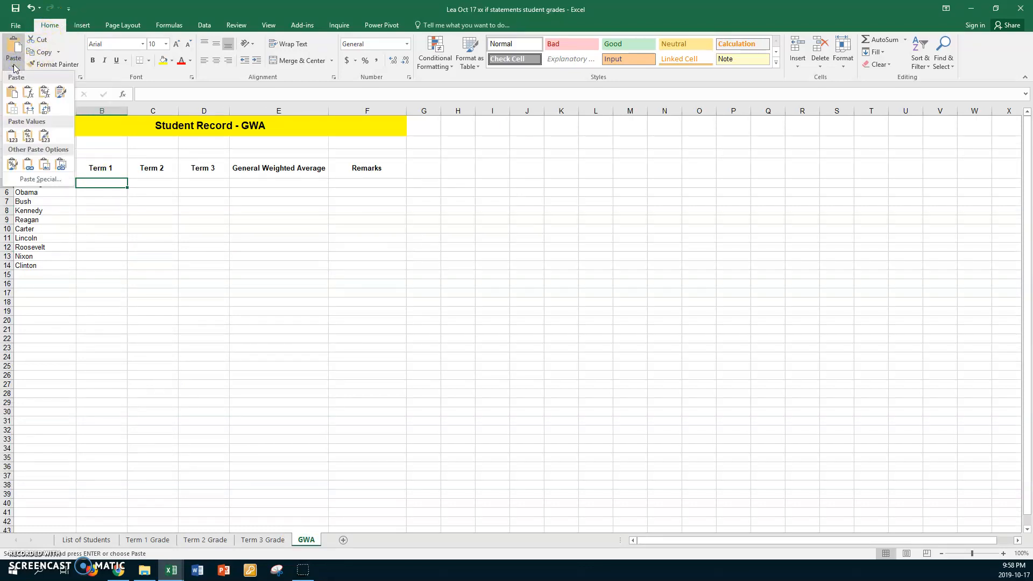
pyautogui.click(29, 165)
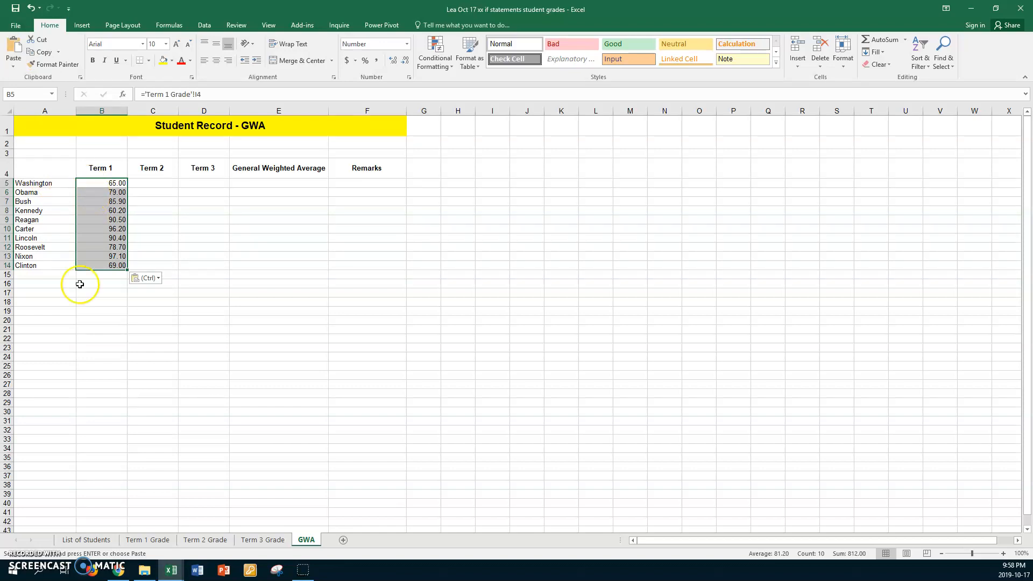
# Copy the Term 2 grades in I4:I13 and paste them as links into the GWA sheet's Term 2 column from C5
pyautogui.click(198, 540)
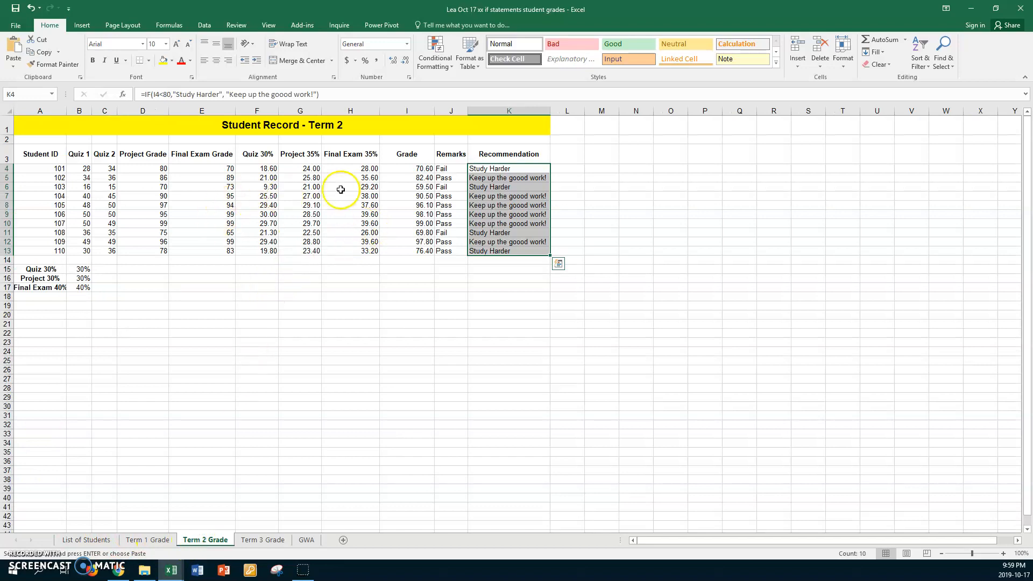
pyautogui.click(388, 171)
pyautogui.moveTo(388, 171); pyautogui.dragTo(403, 250)
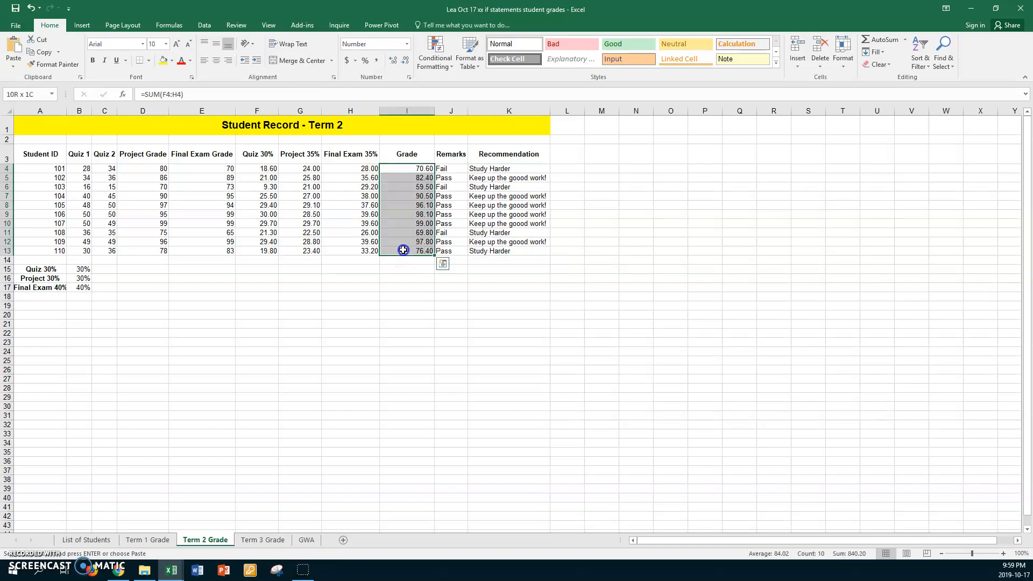
pyautogui.hotkey('ctrl', 'c')
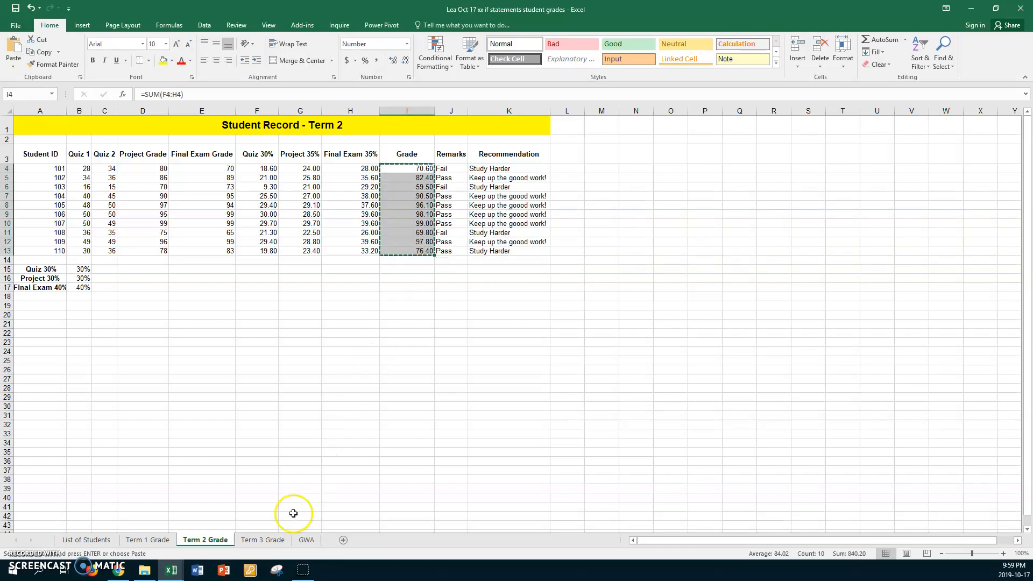
pyautogui.click(306, 539)
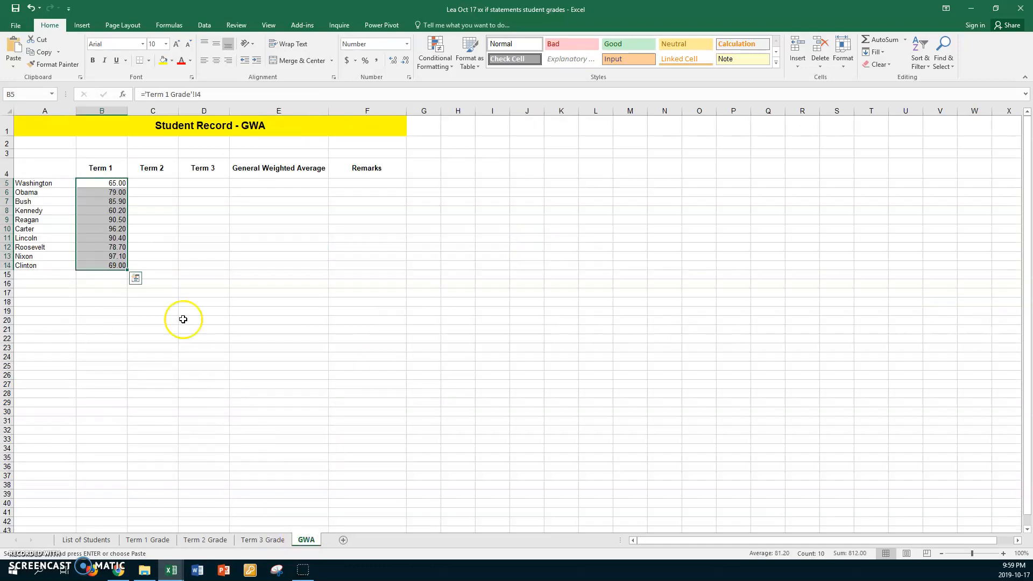
pyautogui.click(155, 182)
pyautogui.click(15, 65)
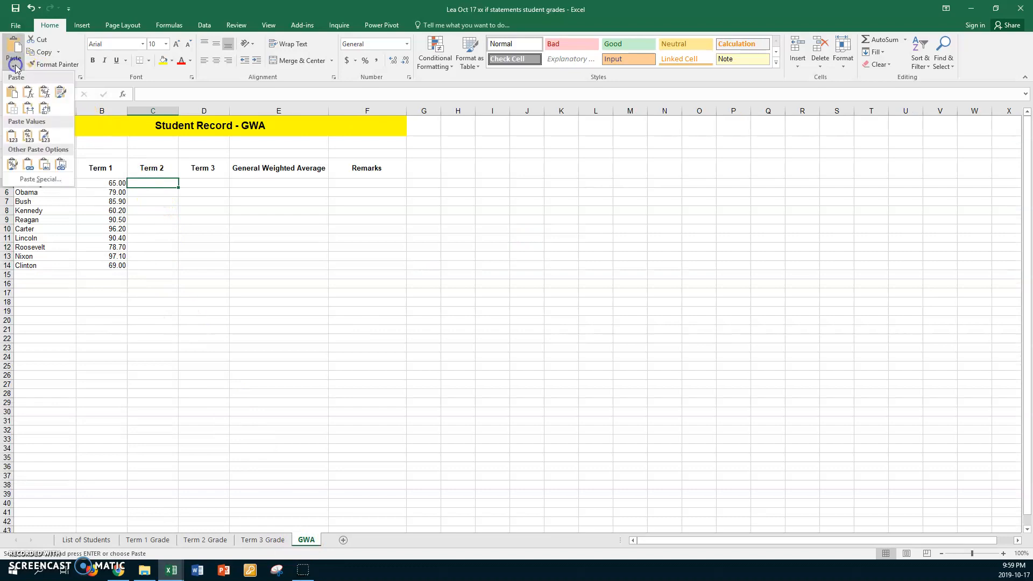
pyautogui.click(30, 168)
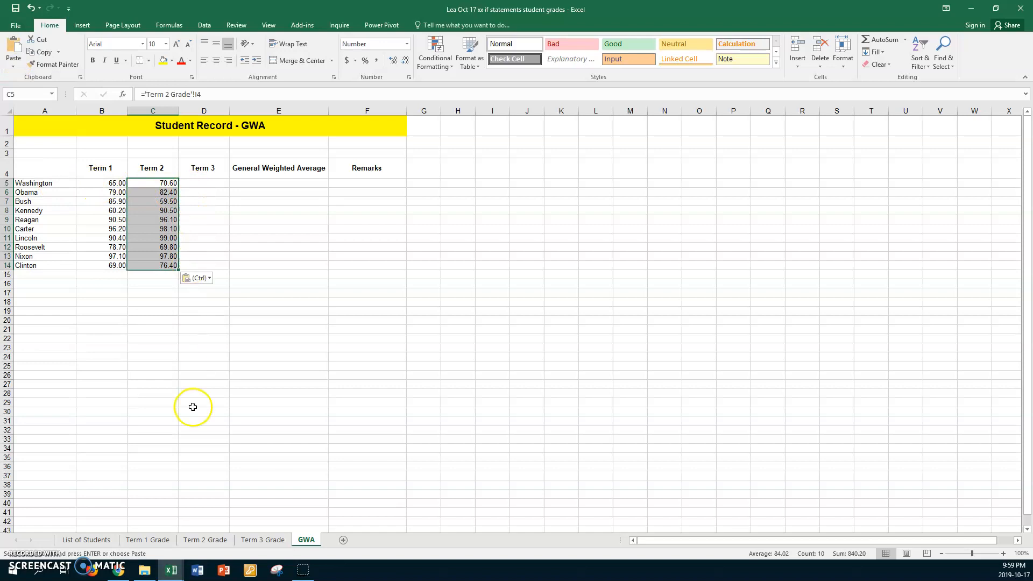
# Copy the Term 3 grades in I4:I13 and paste them as links into the GWA sheet's Term 3 column from D5
pyautogui.click(252, 540)
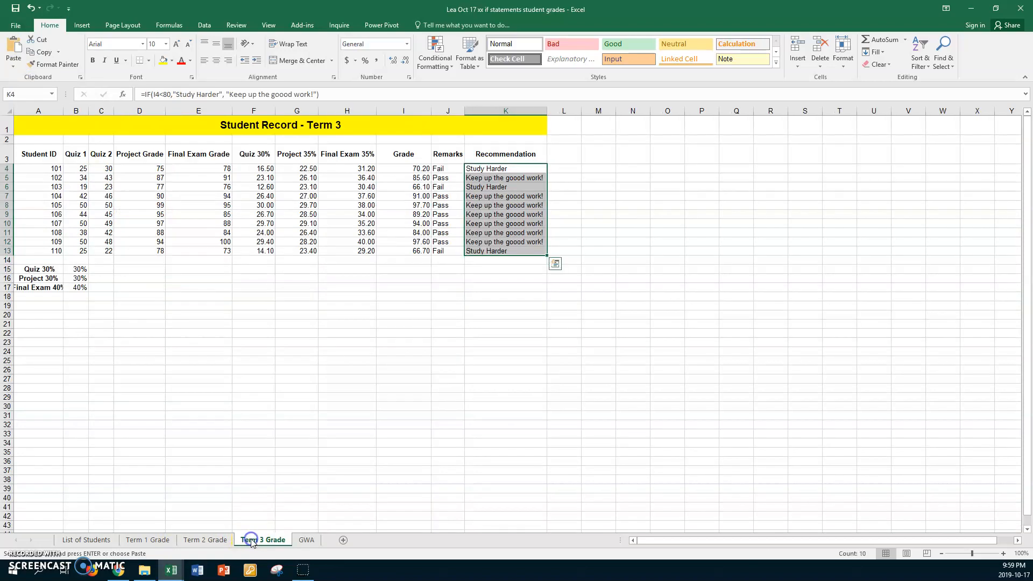
pyautogui.click(385, 169)
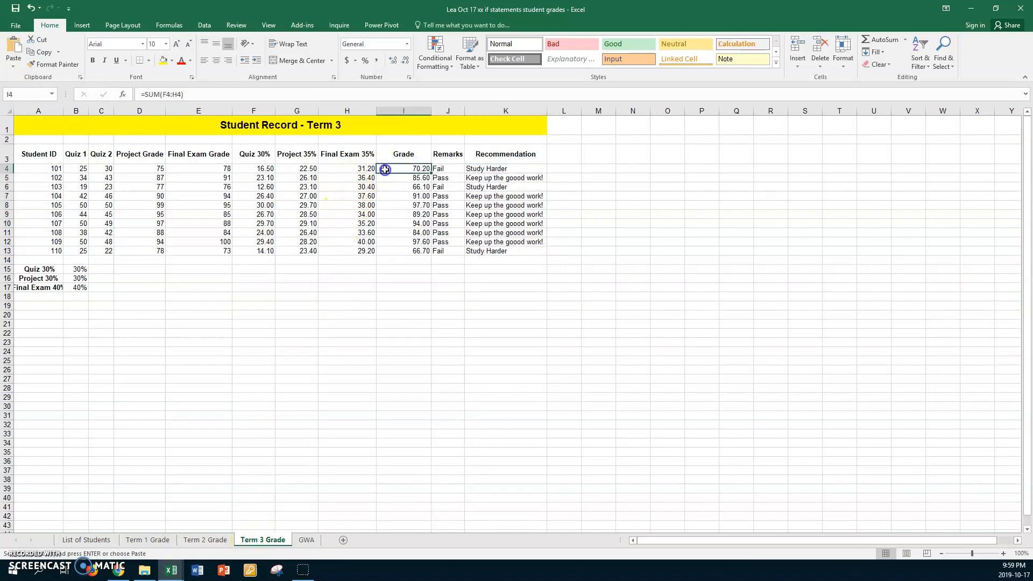
pyautogui.keyDown('shift'); pyautogui.click(402, 251); pyautogui.keyUp('shift')
pyautogui.hotkey('ctrl', 'v')
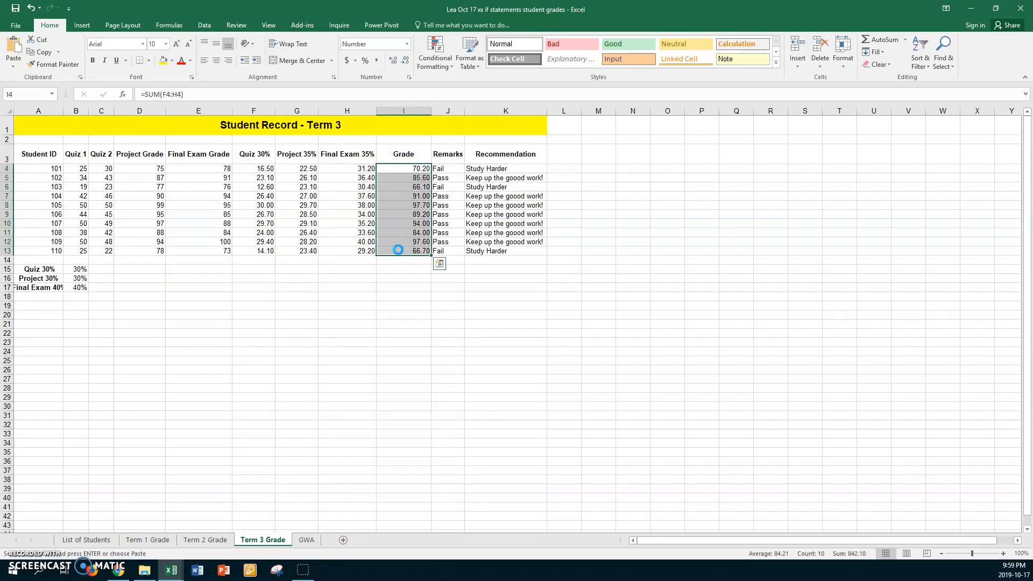
pyautogui.click(306, 540)
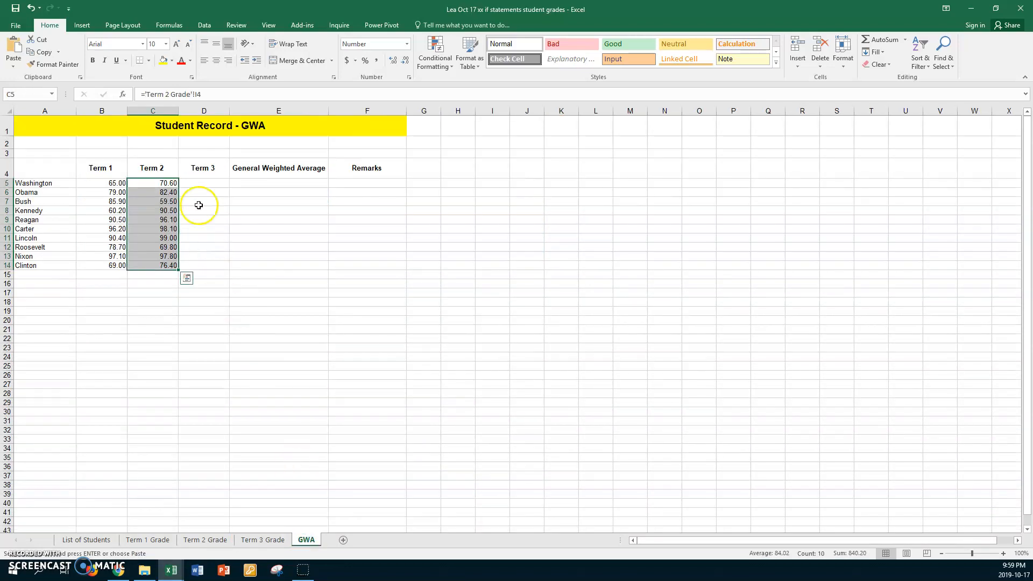
pyautogui.click(205, 183)
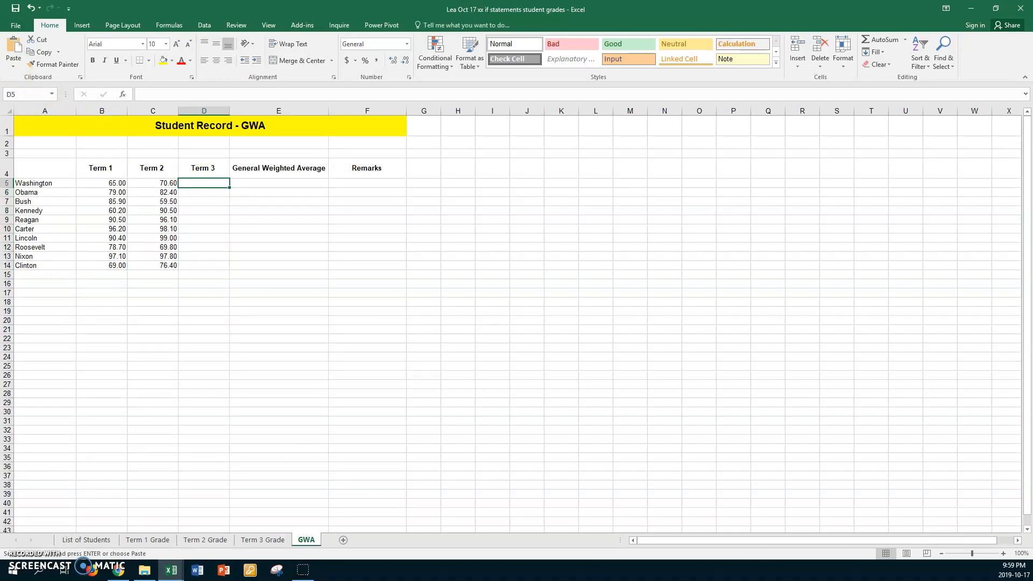
pyautogui.click(14, 63)
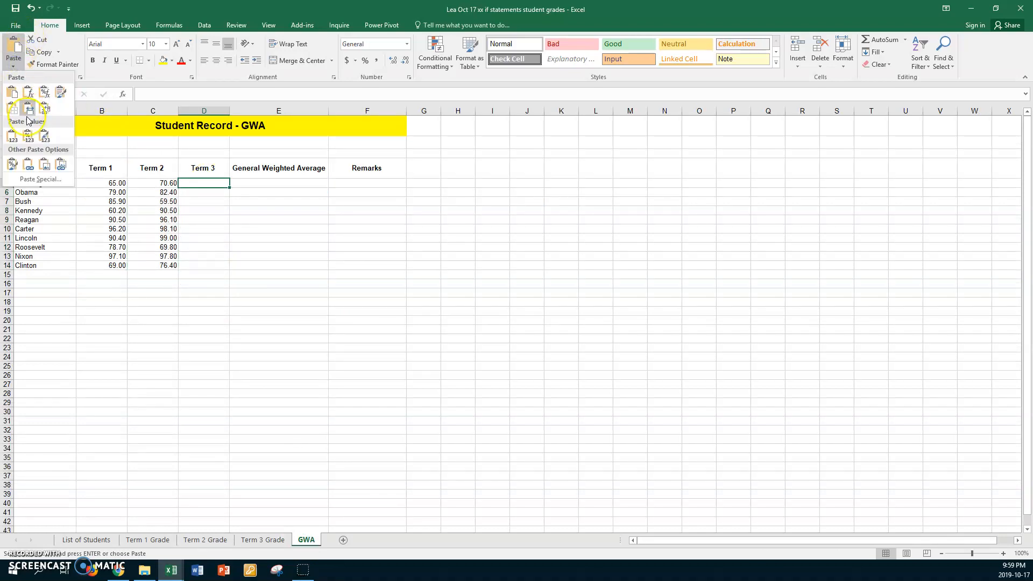
pyautogui.click(29, 164)
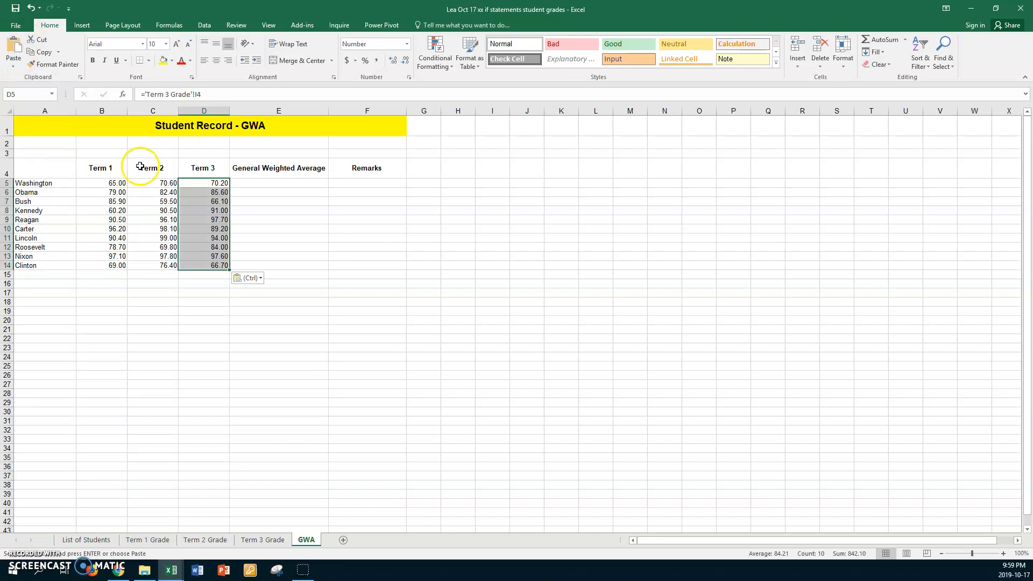
pyautogui.click(240, 183)
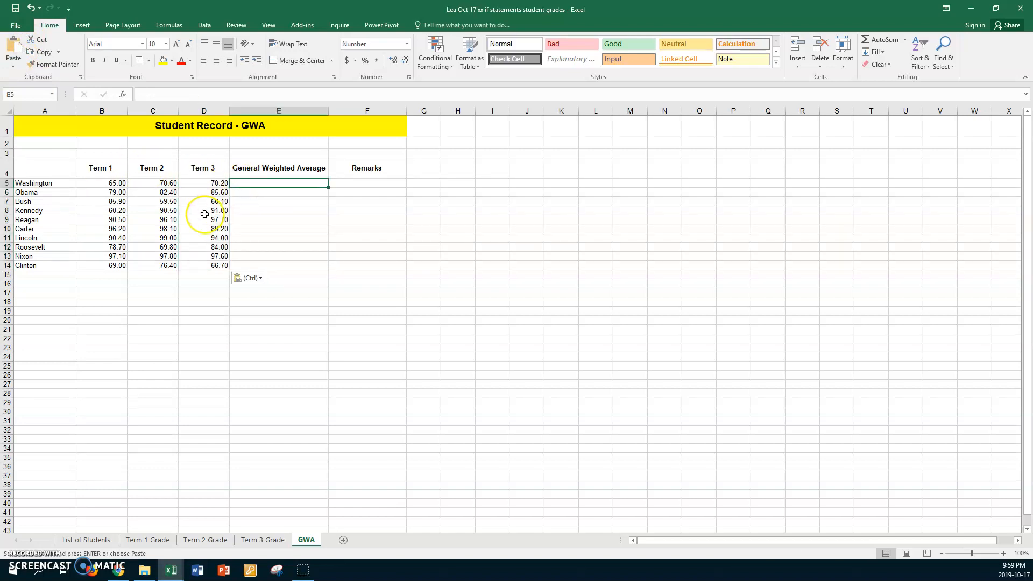
# Show the formulas on the GWA sheet and inspect the linked cells in the three term columns, then hide formulas again
pyautogui.hotkey('ctrl', '`')
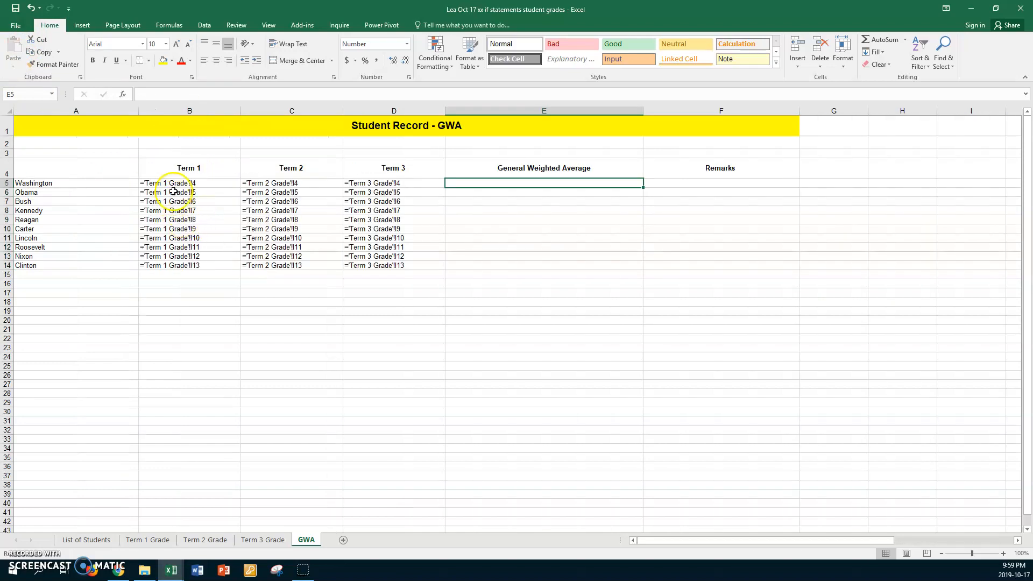
pyautogui.click(203, 184)
pyautogui.click(205, 192)
pyautogui.click(211, 202)
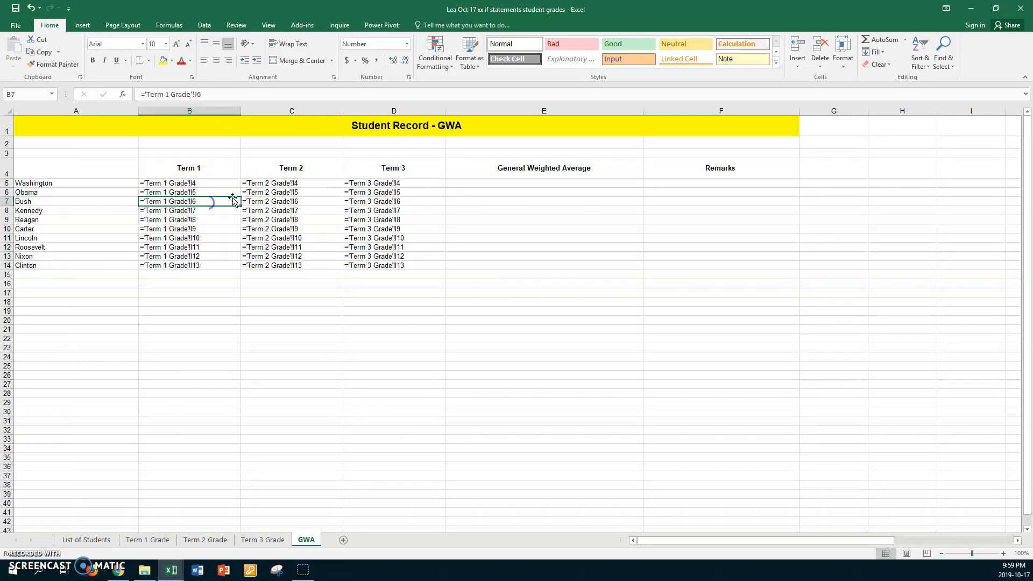
pyautogui.click(333, 183)
pyautogui.click(327, 210)
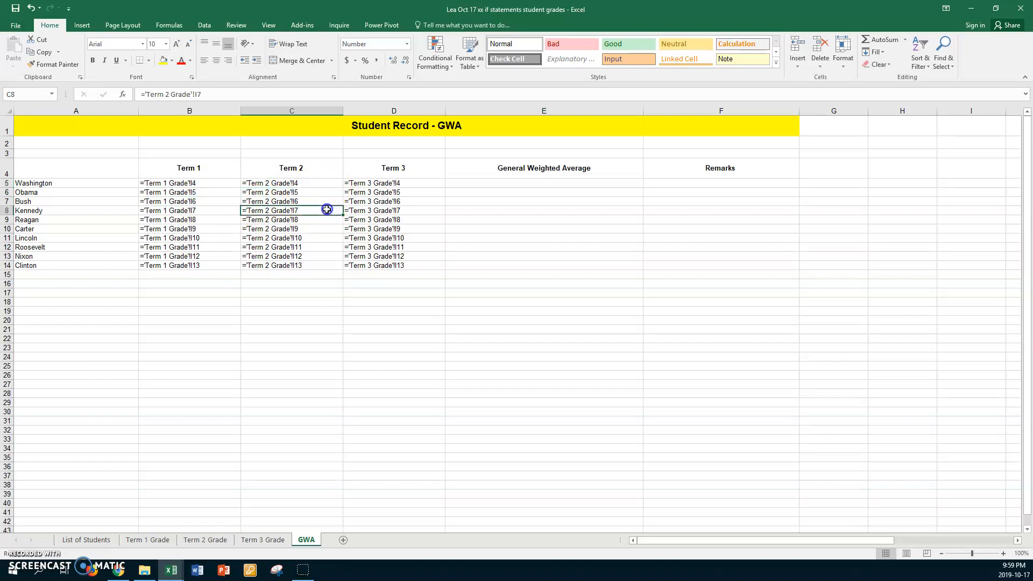
pyautogui.click(405, 184)
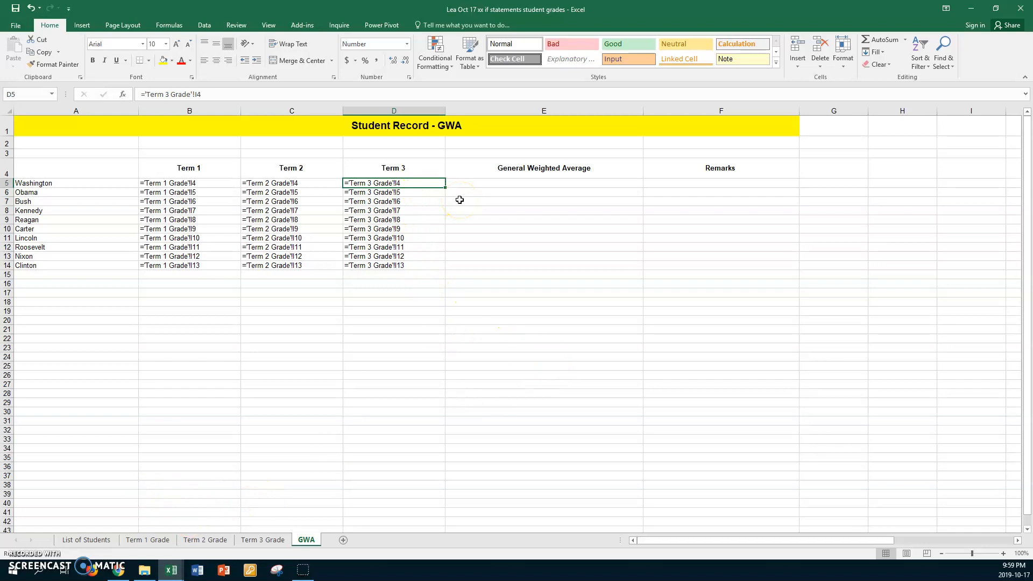
pyautogui.hotkey('ctrl', '`')
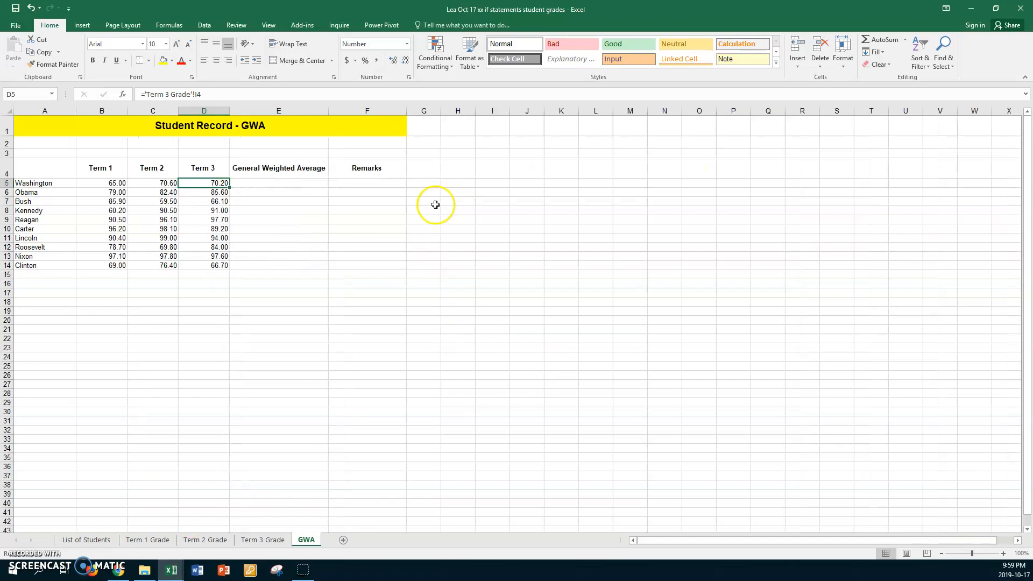
# Enter =AVERAGE(B5:D5) in E5 and fill it down to E14 for the General Weighted Average
pyautogui.click(268, 184)
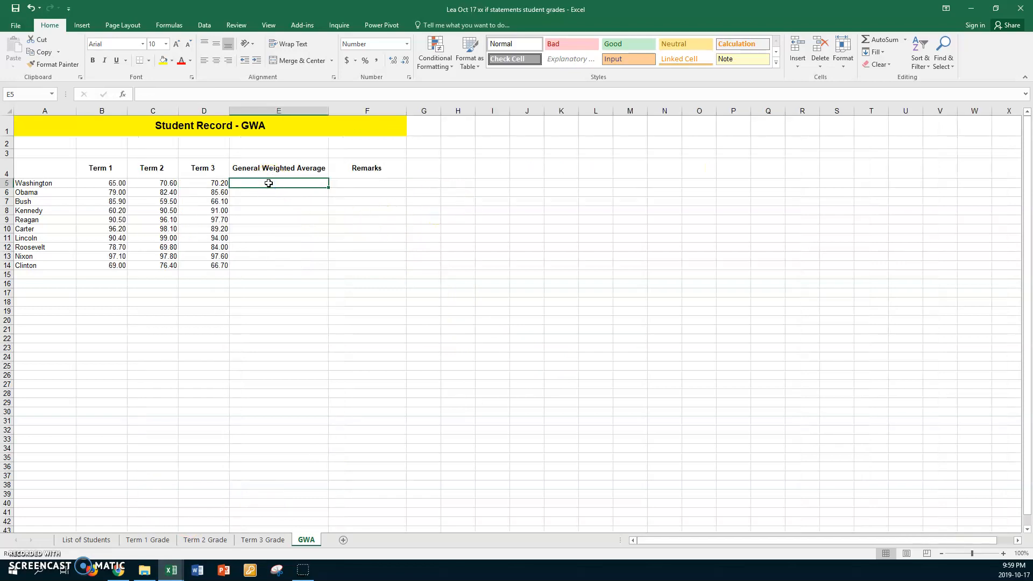
pyautogui.write('=average(')
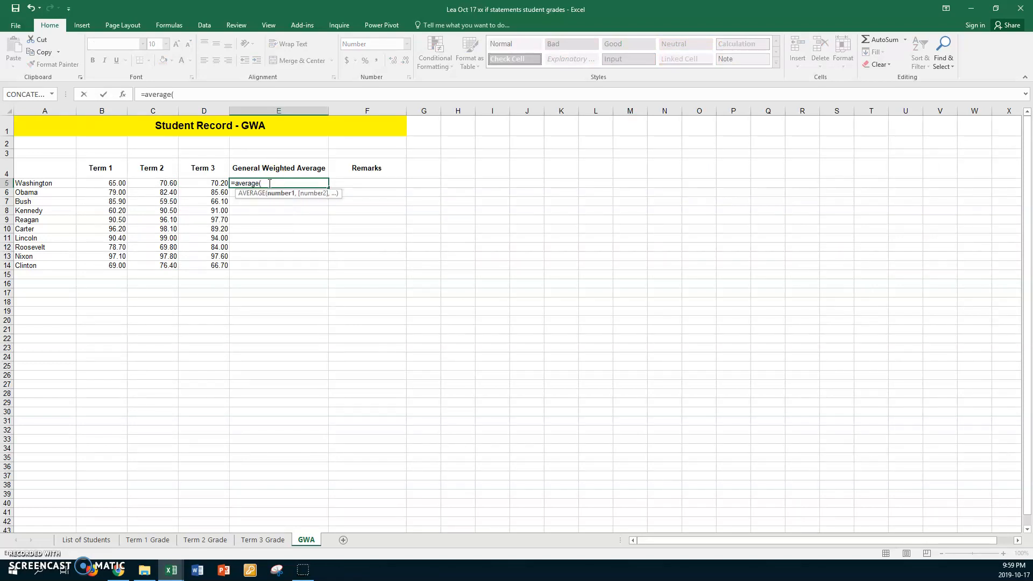
pyautogui.moveTo(85, 183); pyautogui.dragTo(197, 184)
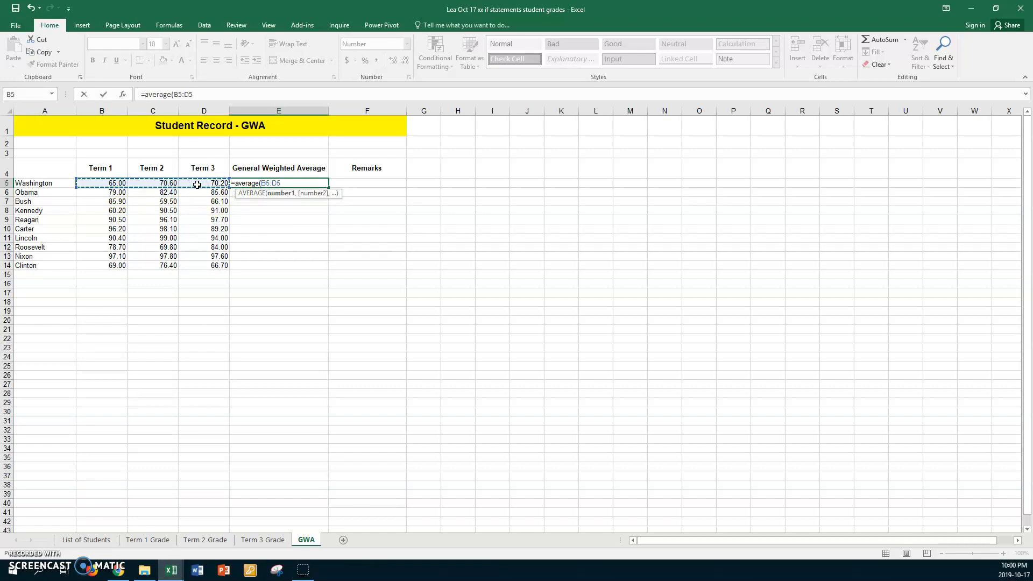
pyautogui.press('Return')
pyautogui.click(266, 182)
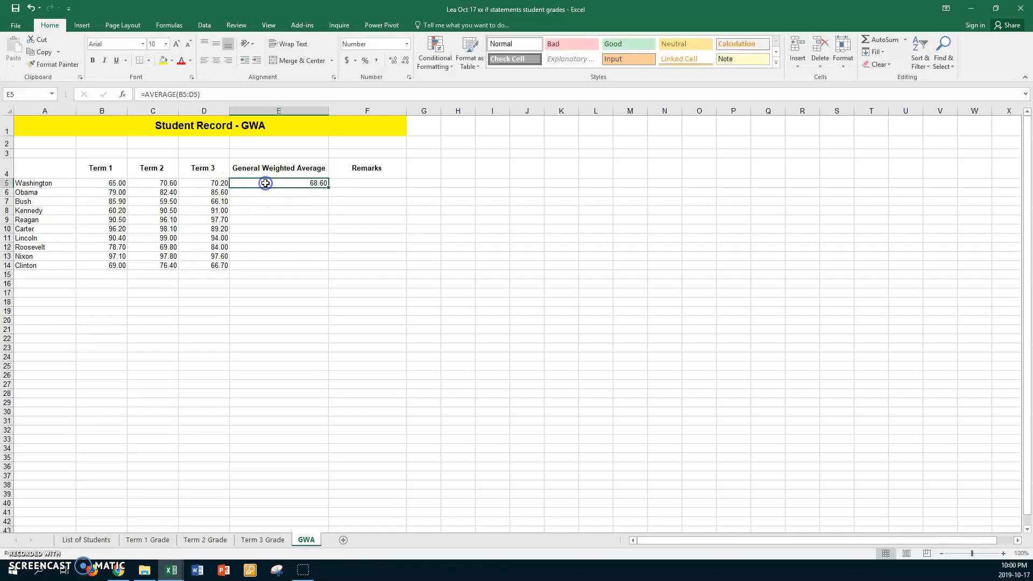
pyautogui.moveTo(328, 187); pyautogui.dragTo(328, 268)
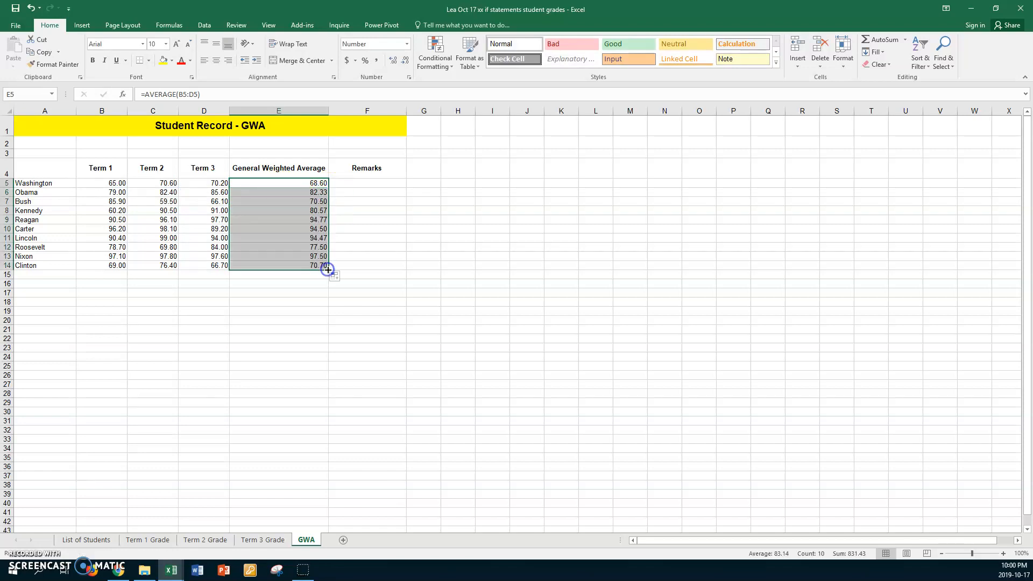
# Check the Remarks formula in J4 of the Term 3 Grade sheet for reference
pyautogui.click(369, 182)
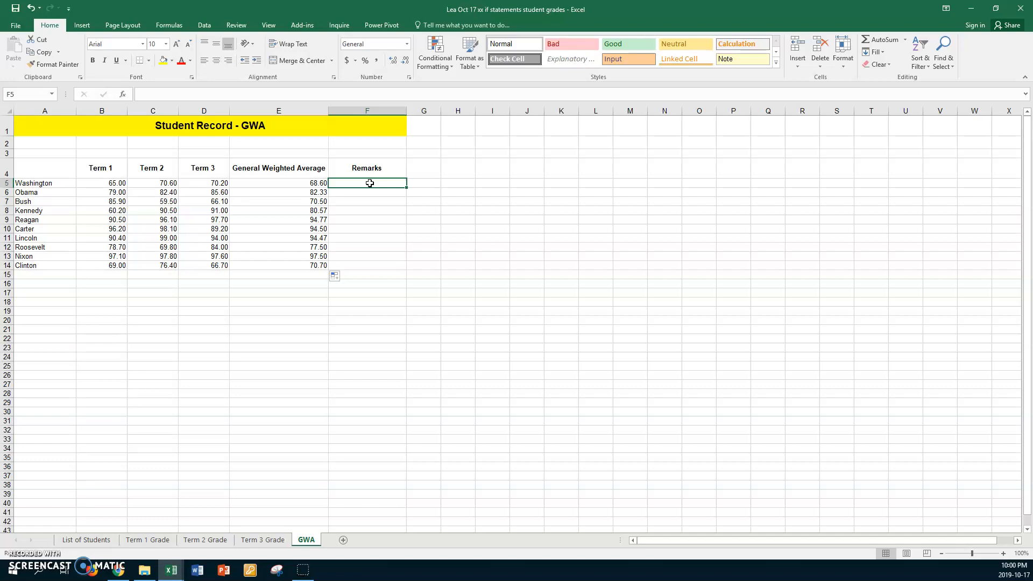
pyautogui.click(34, 561)
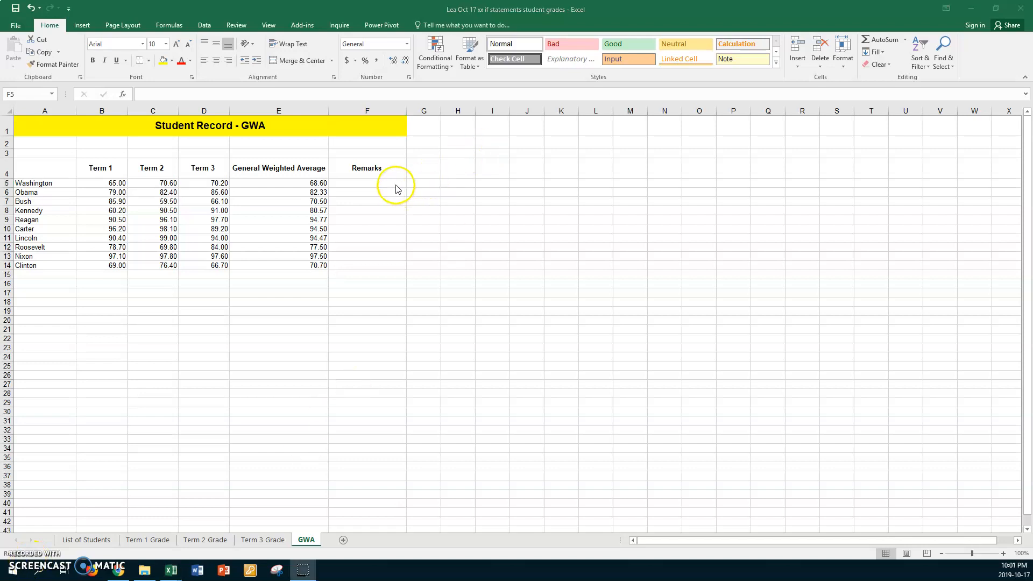
pyautogui.click(396, 186)
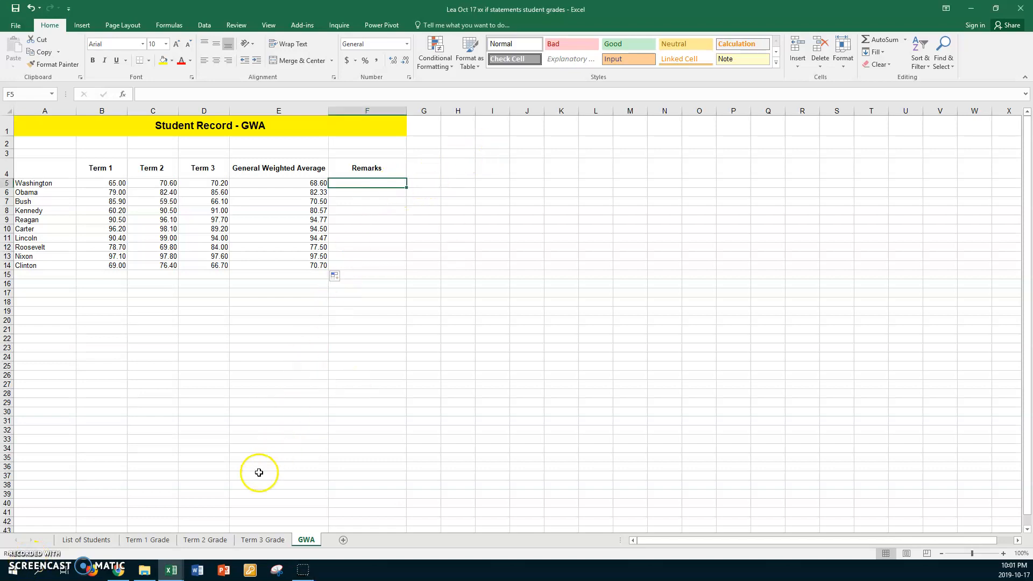
pyautogui.click(251, 541)
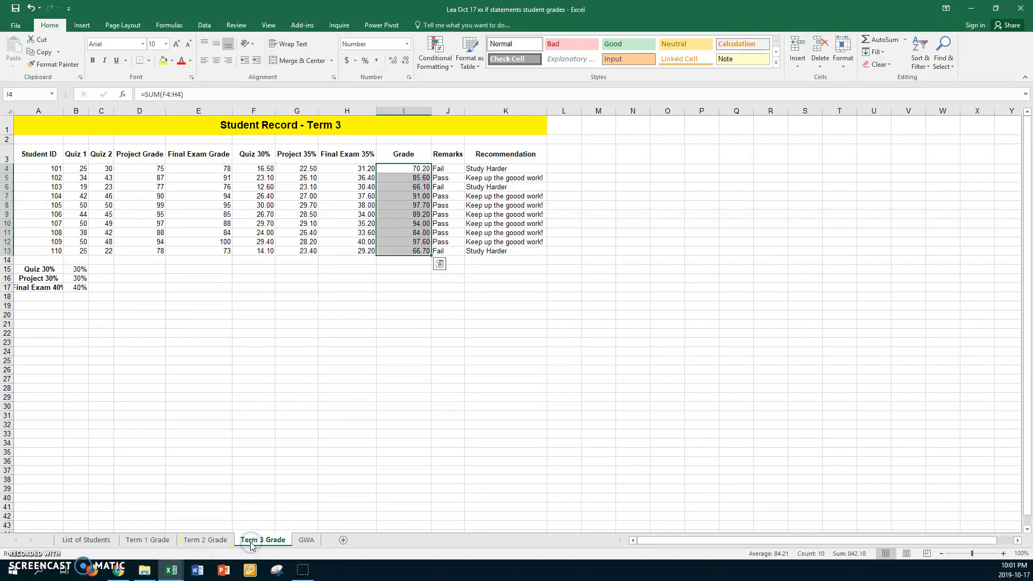
pyautogui.click(454, 169)
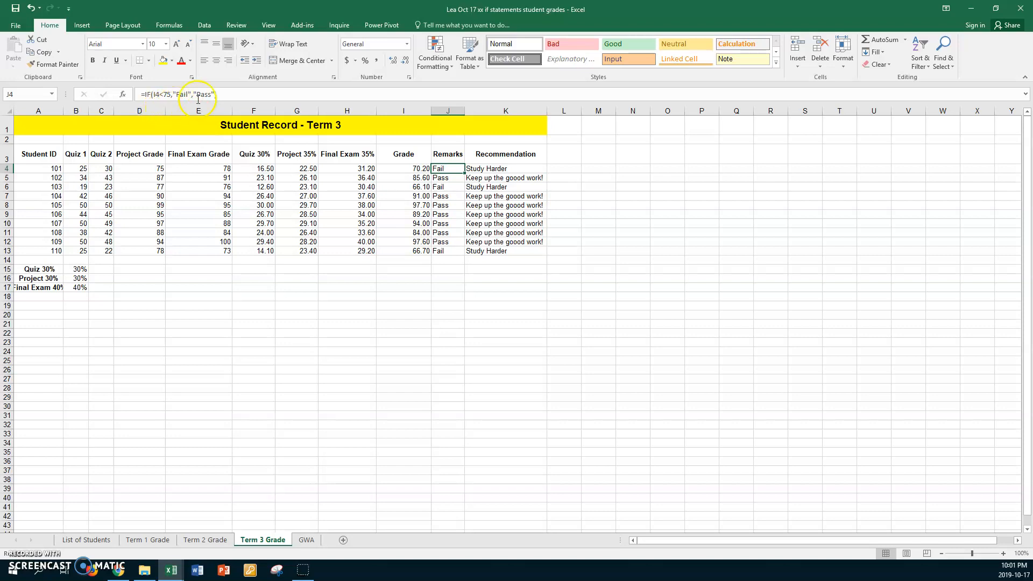
pyautogui.click(305, 540)
# Enter =IF(E5<75,"Fail","Pass") in F5 and fill it down to F14 for the Remarks column
pyautogui.click(393, 183)
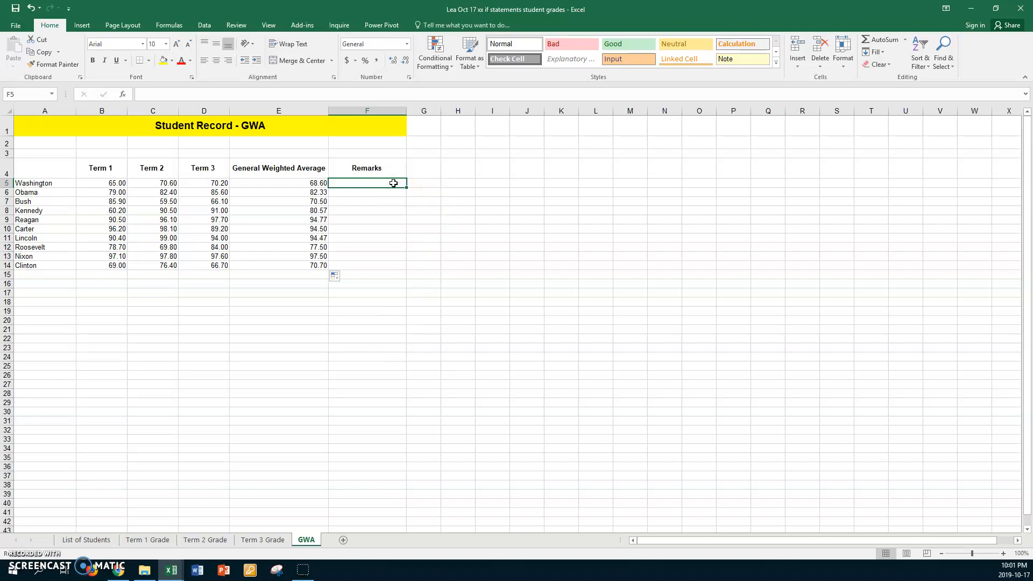
pyautogui.write('=if(')
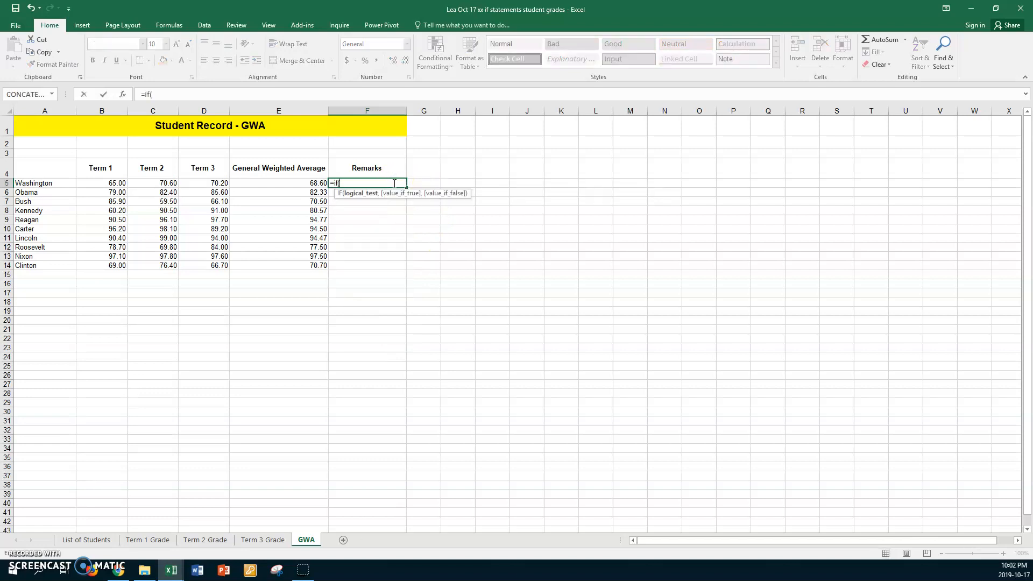
pyautogui.click(292, 184)
pyautogui.write('<7')
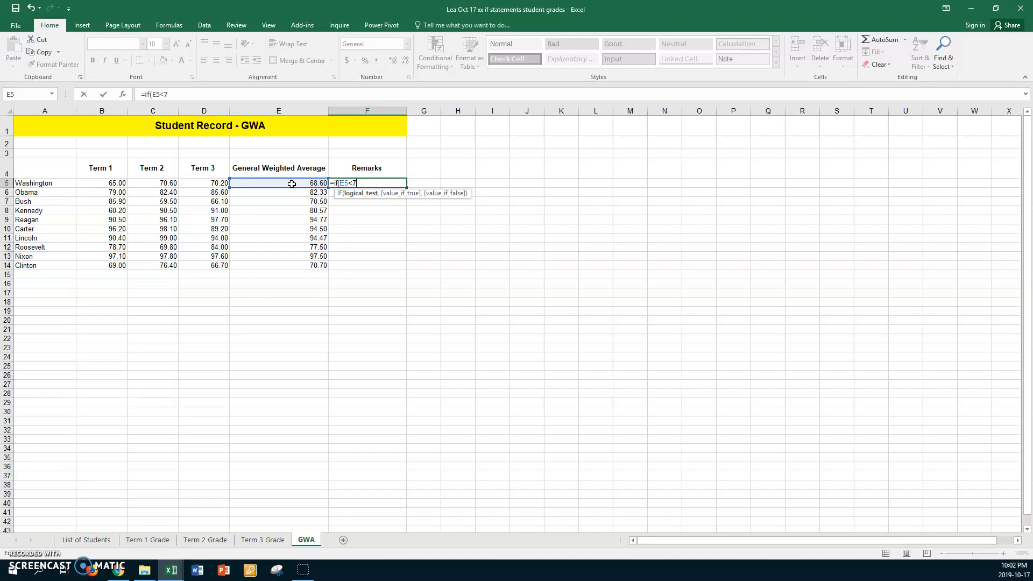
pyautogui.write('5,"Fail')
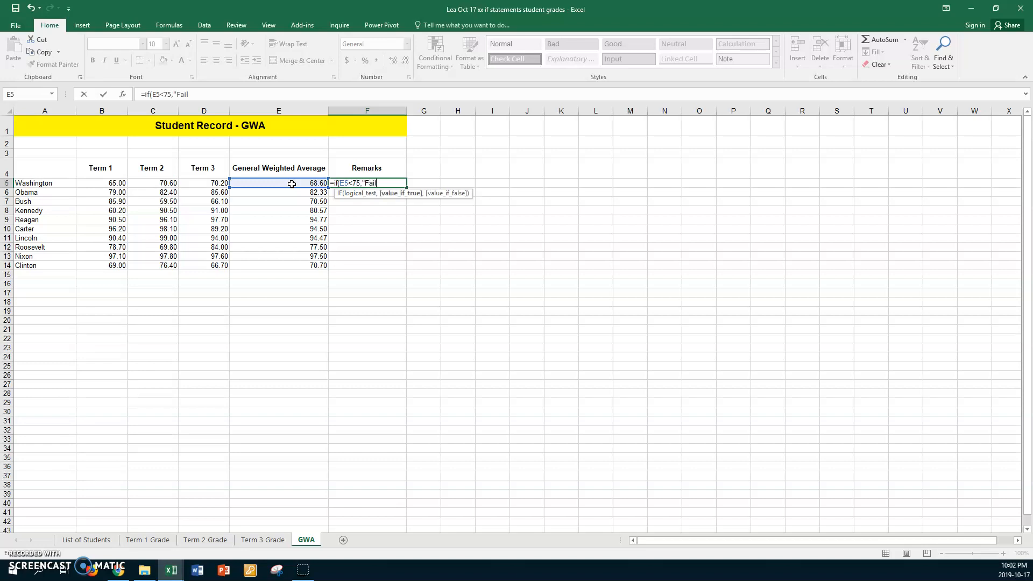
pyautogui.write('","Pass"')
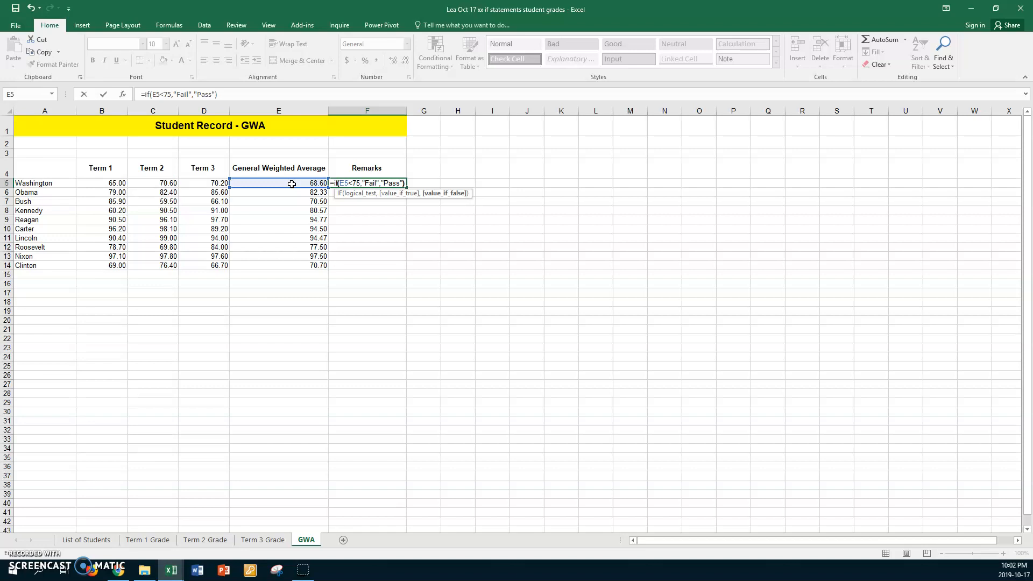
pyautogui.press('Return')
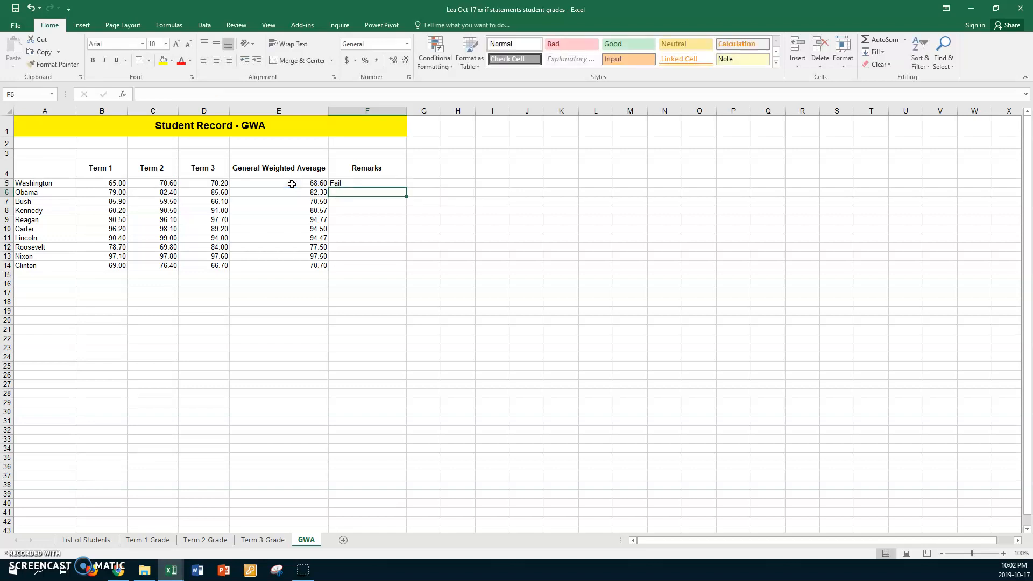
pyautogui.click(357, 183)
pyautogui.moveTo(406, 187); pyautogui.dragTo(379, 270)
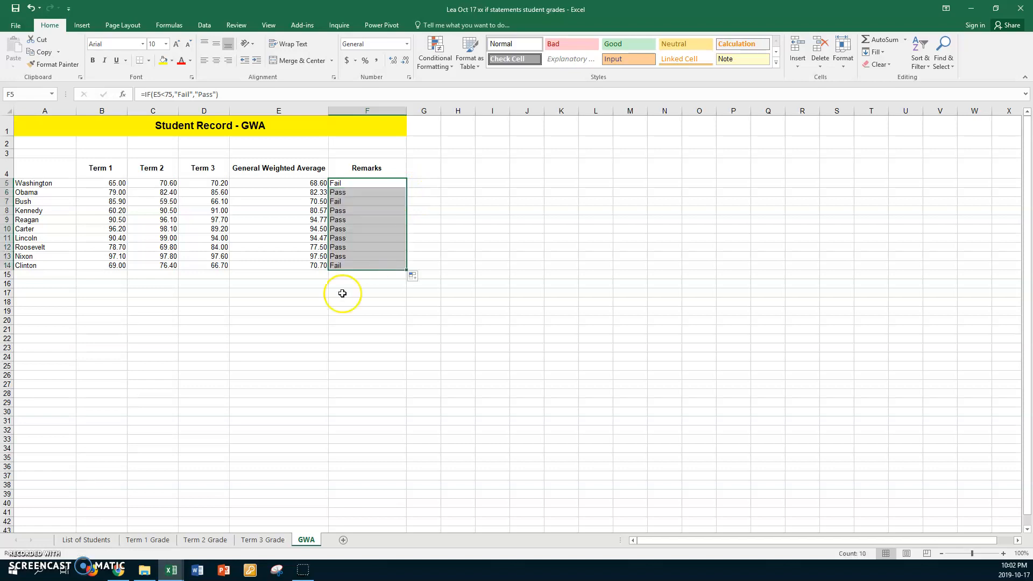
pyautogui.click(207, 302)
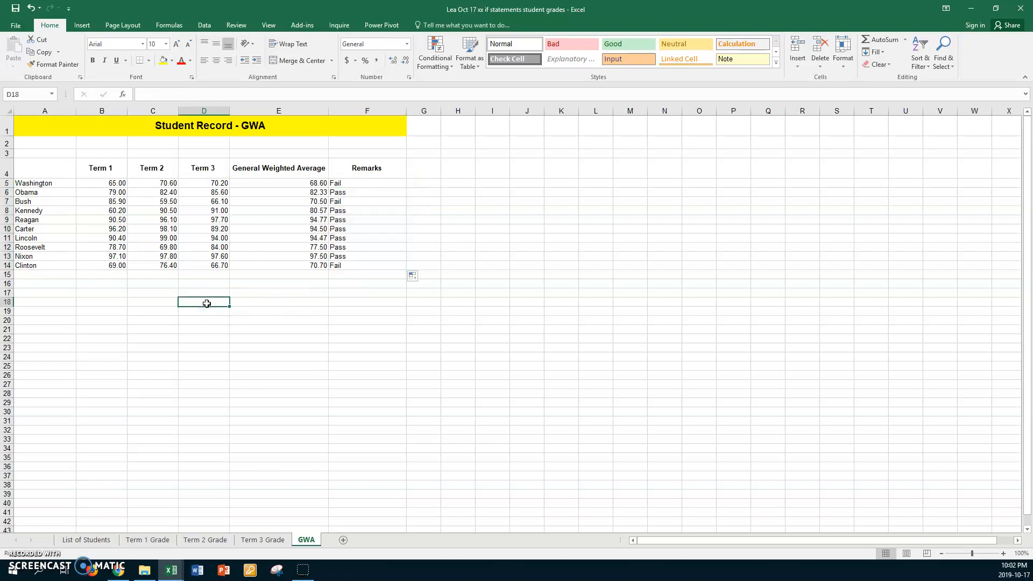